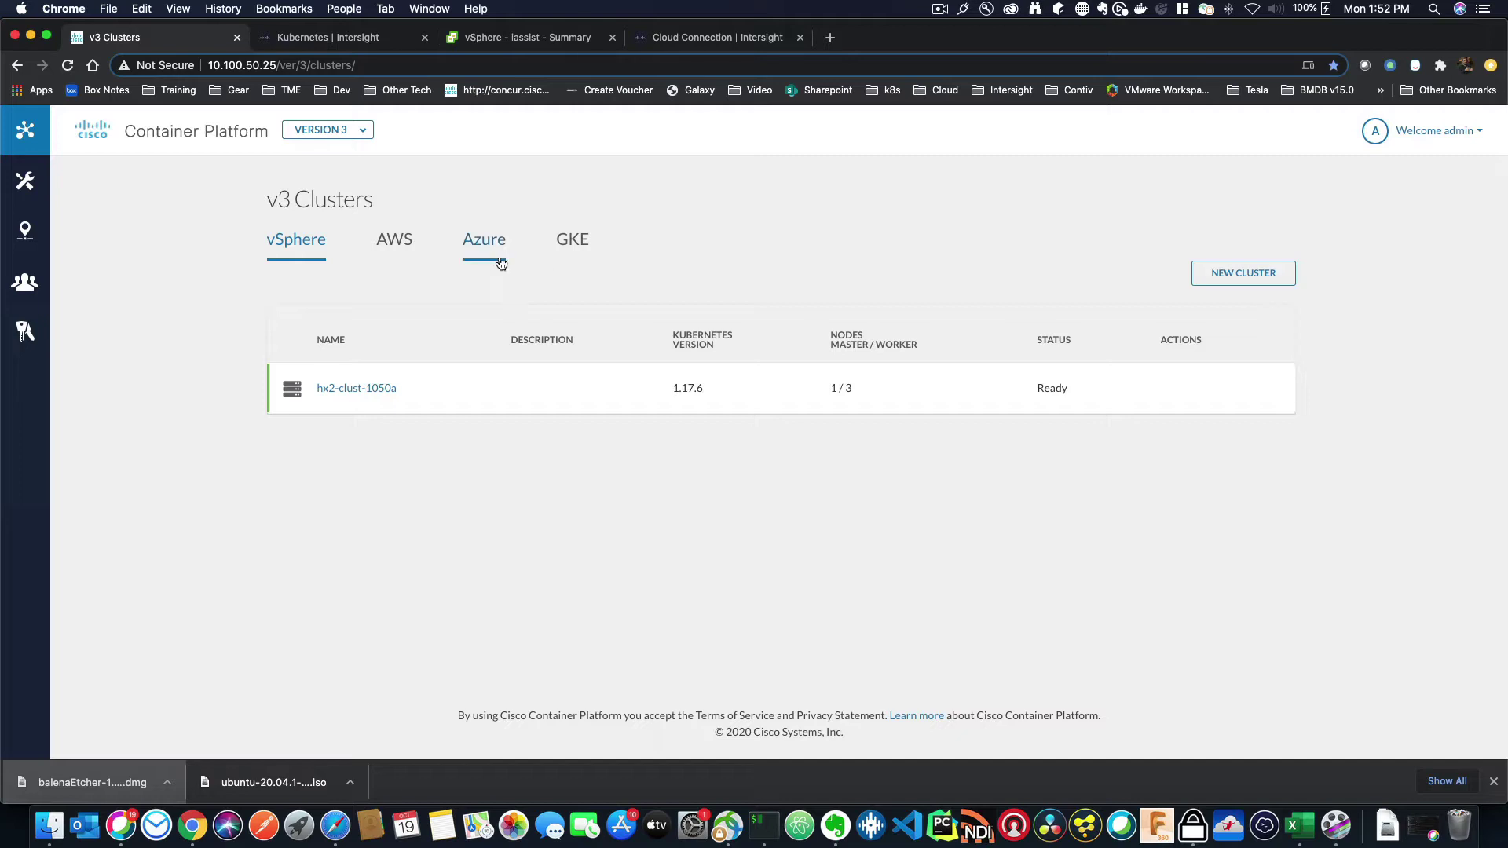
- Review the Intersight Kubernetes cluster list showing int-clus-1 and iks-clus-1.18-1 as Deployed
click(351, 41)
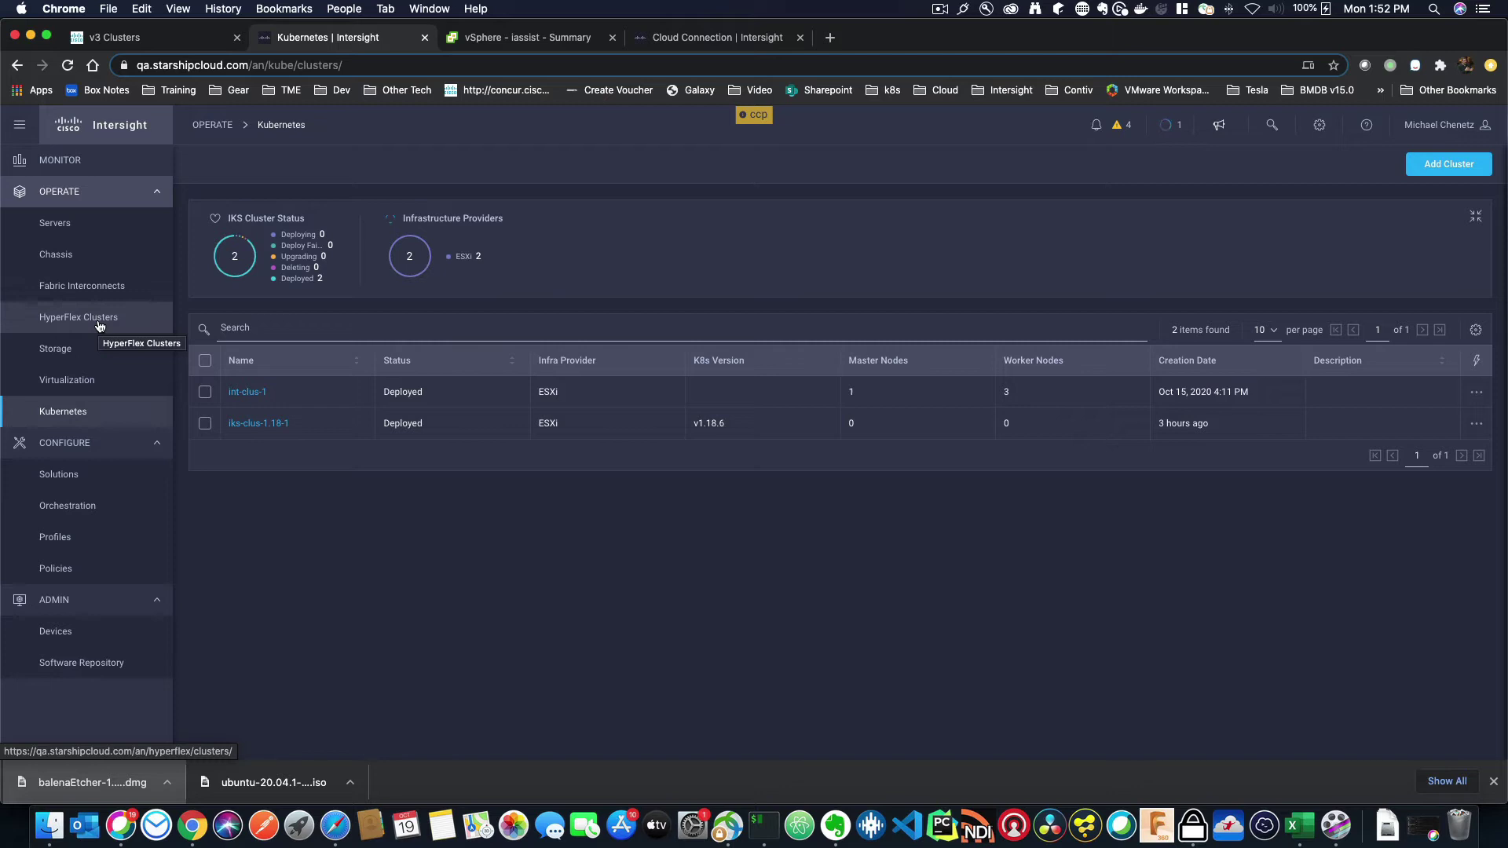
click(69, 411)
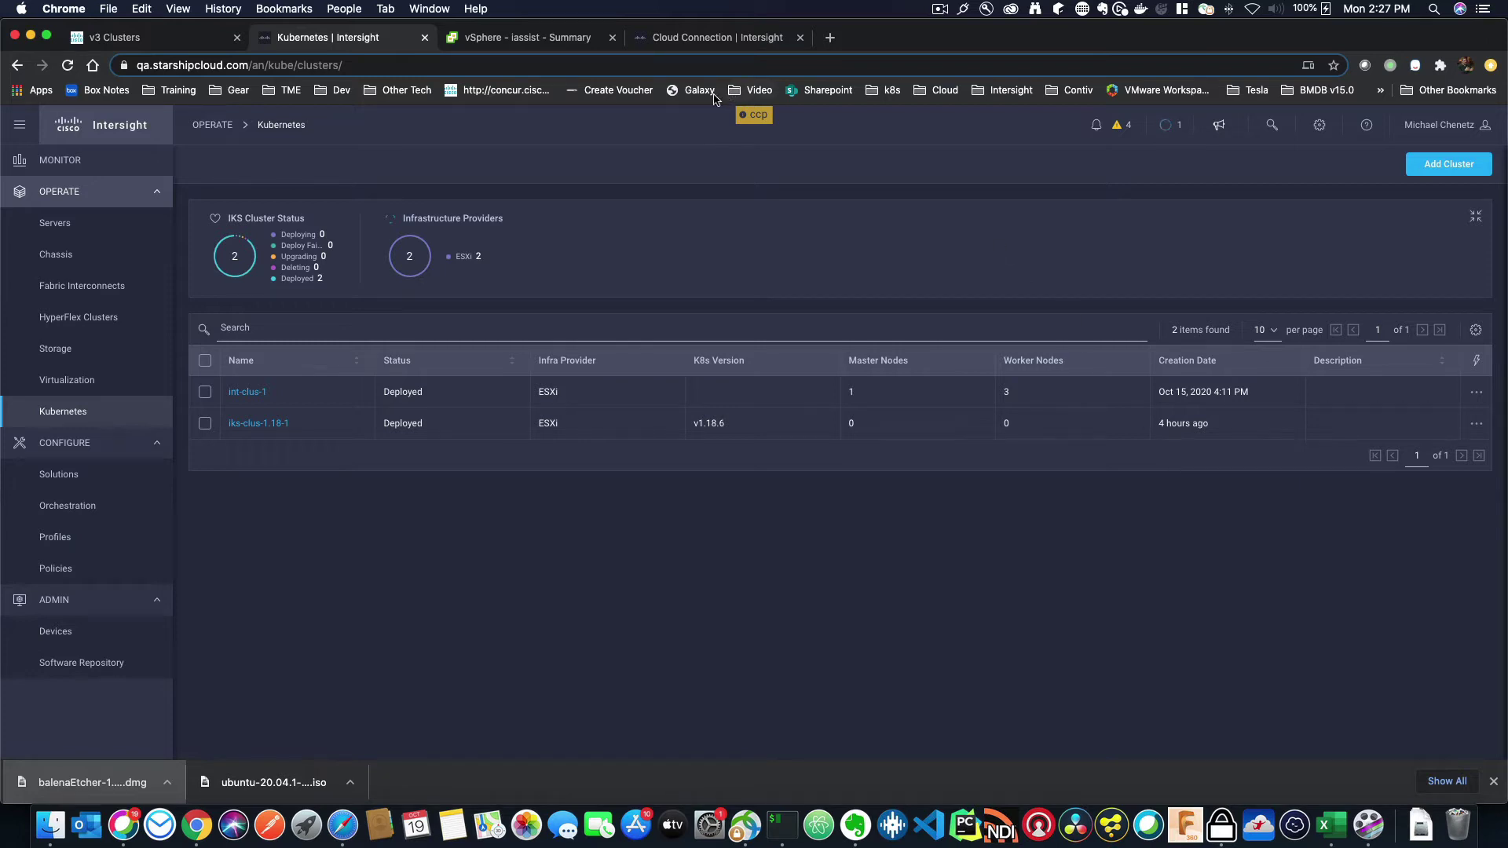
- Switch to the vSphere summary of the powered-on iassist VM with 16 CPUs and 32 GB
click(511, 37)
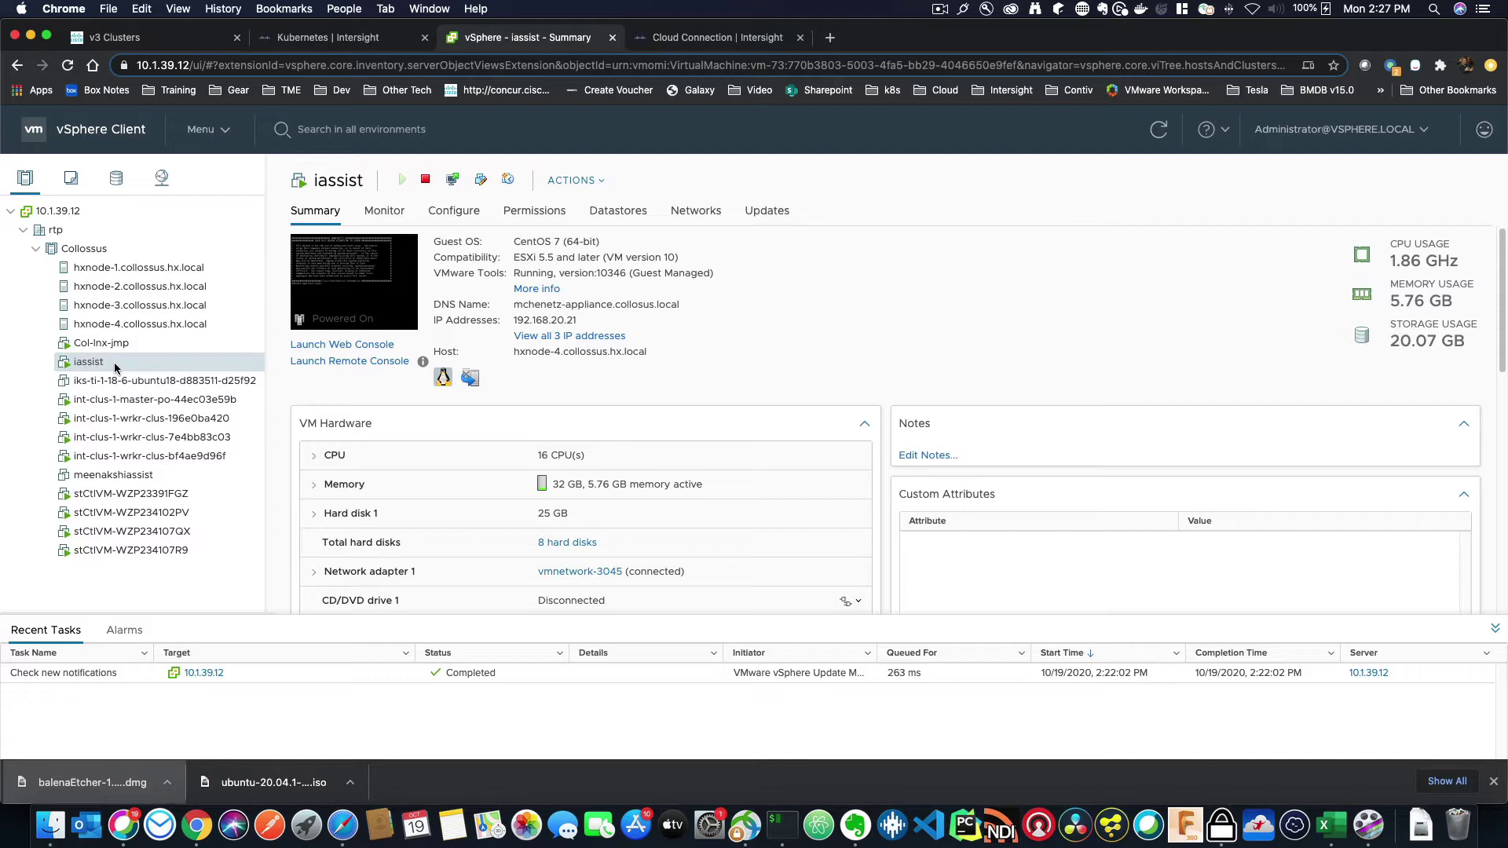
- Check the Intersight Assist Device Connector shows the appliance Claimed and connected to Intersight
click(726, 38)
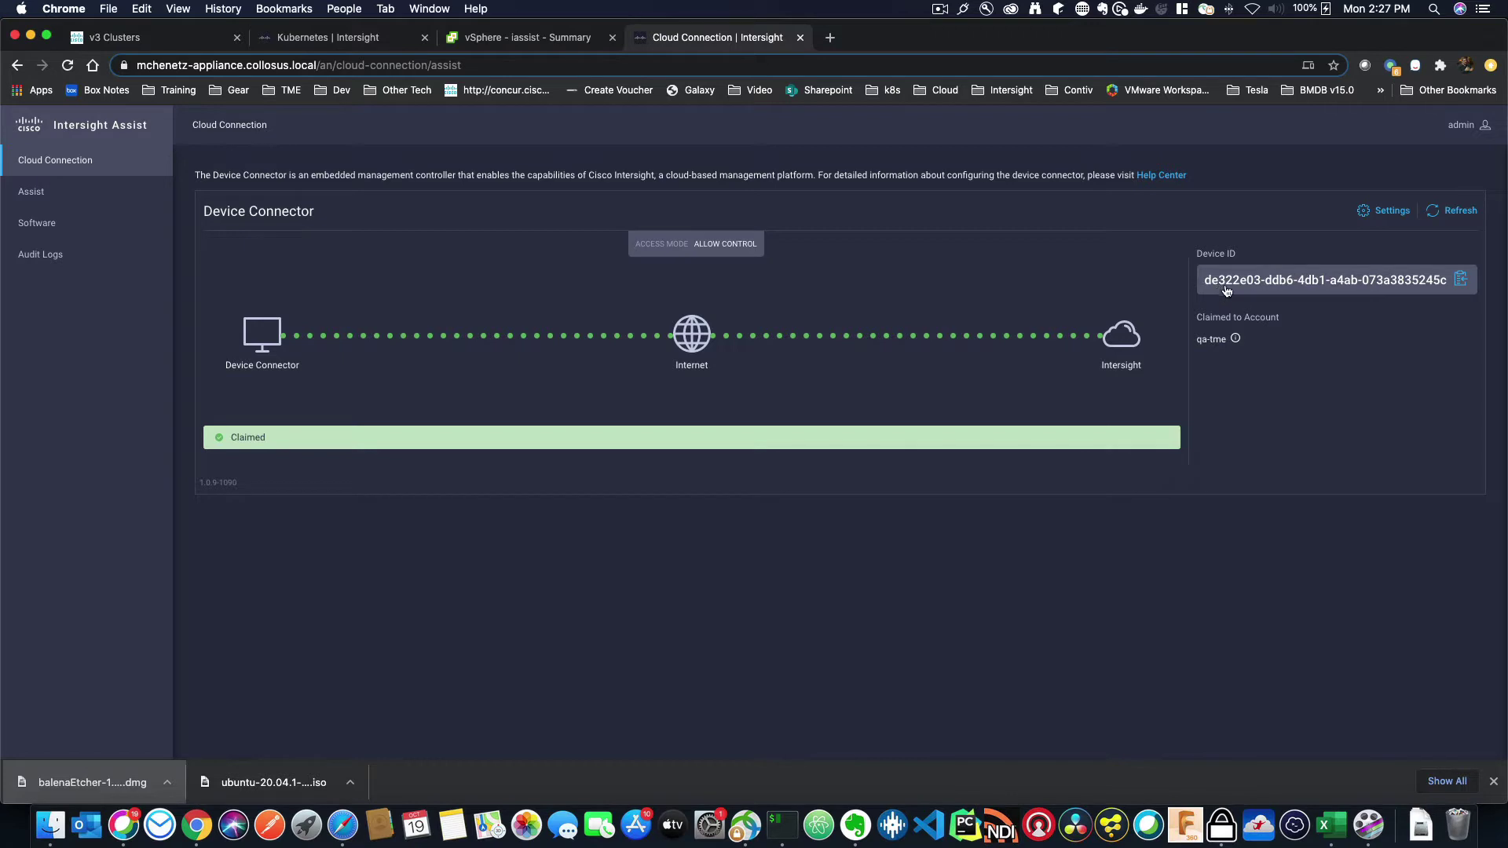
mouse_move(1235, 338)
- Browse the Devices list and the Claim Through Intersight Assist option, ending on Devices
click(302, 39)
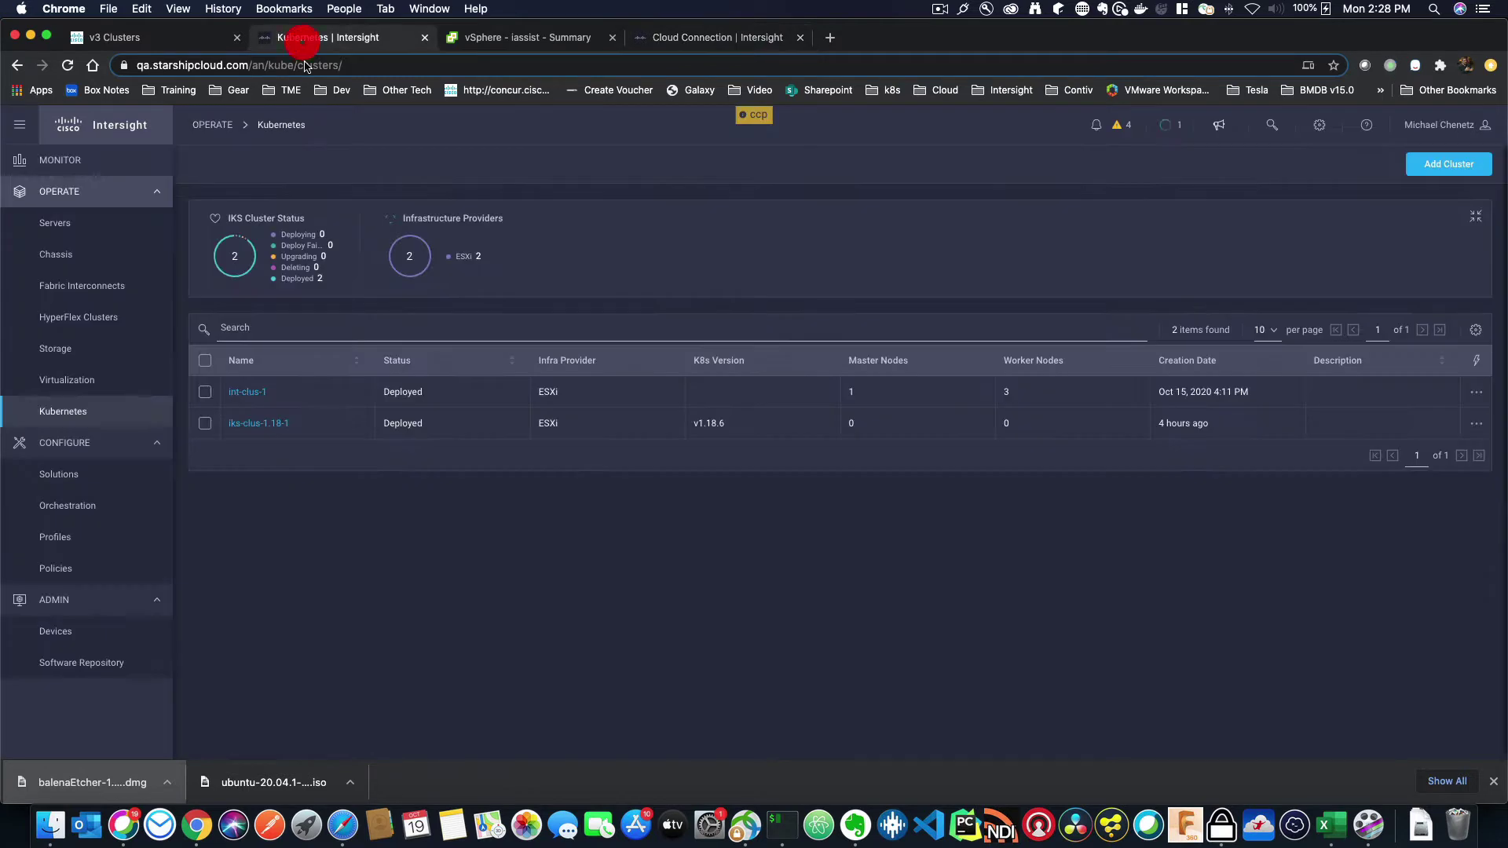
click(114, 638)
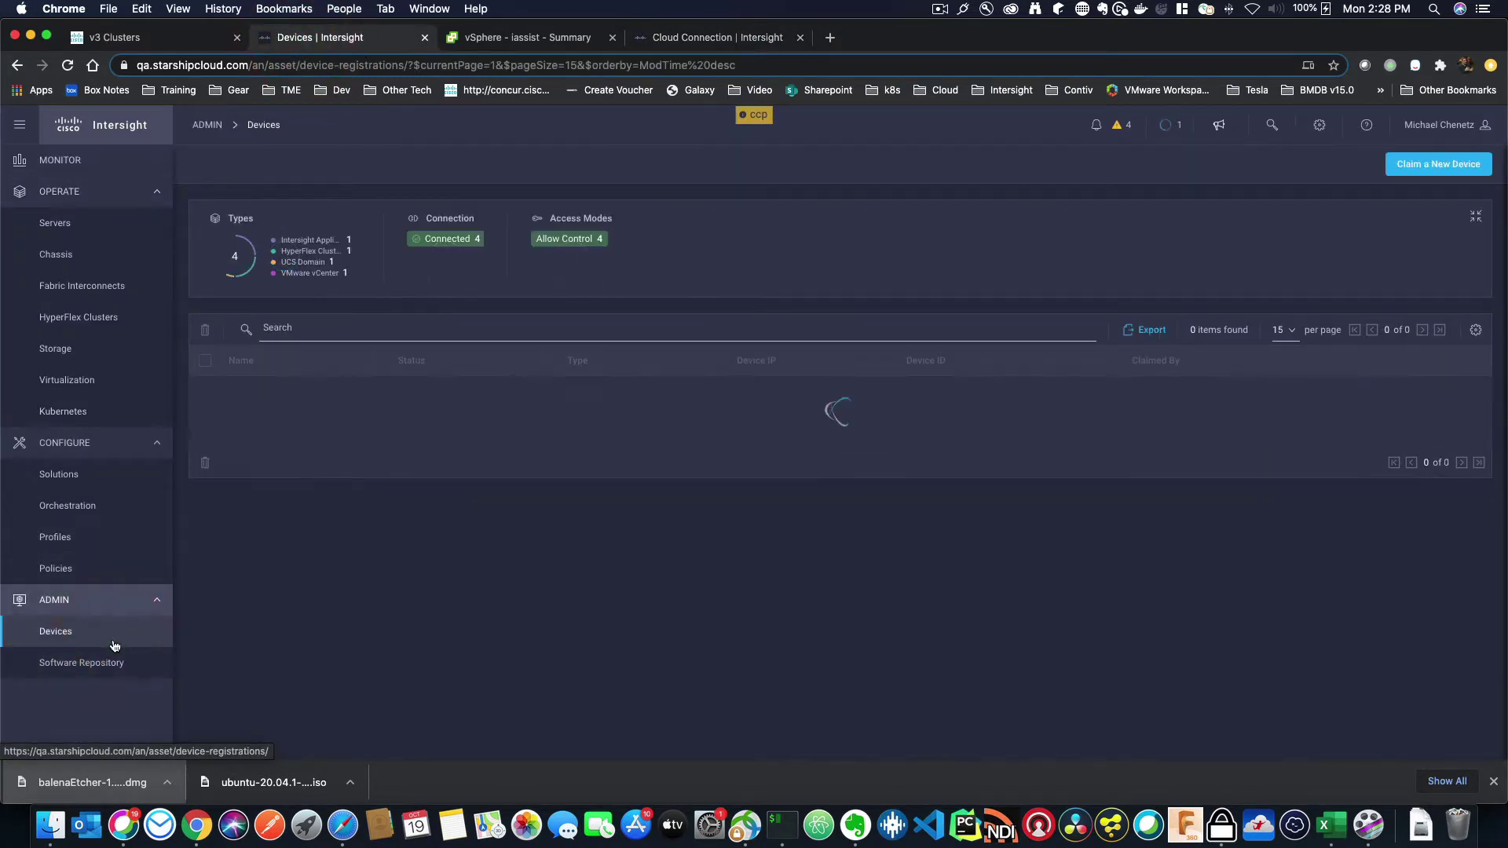
click(1450, 168)
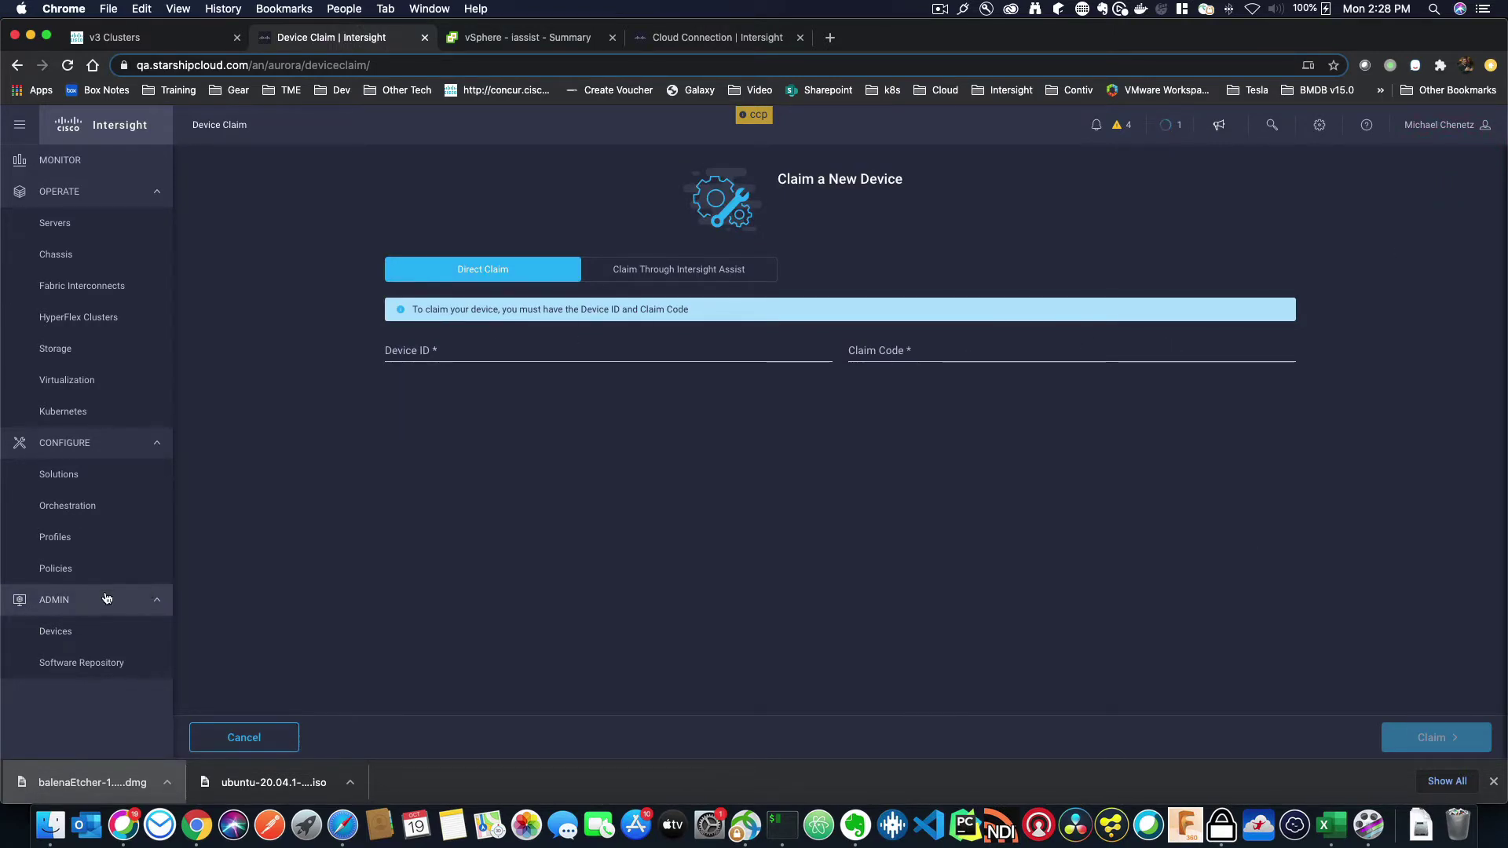
click(56, 632)
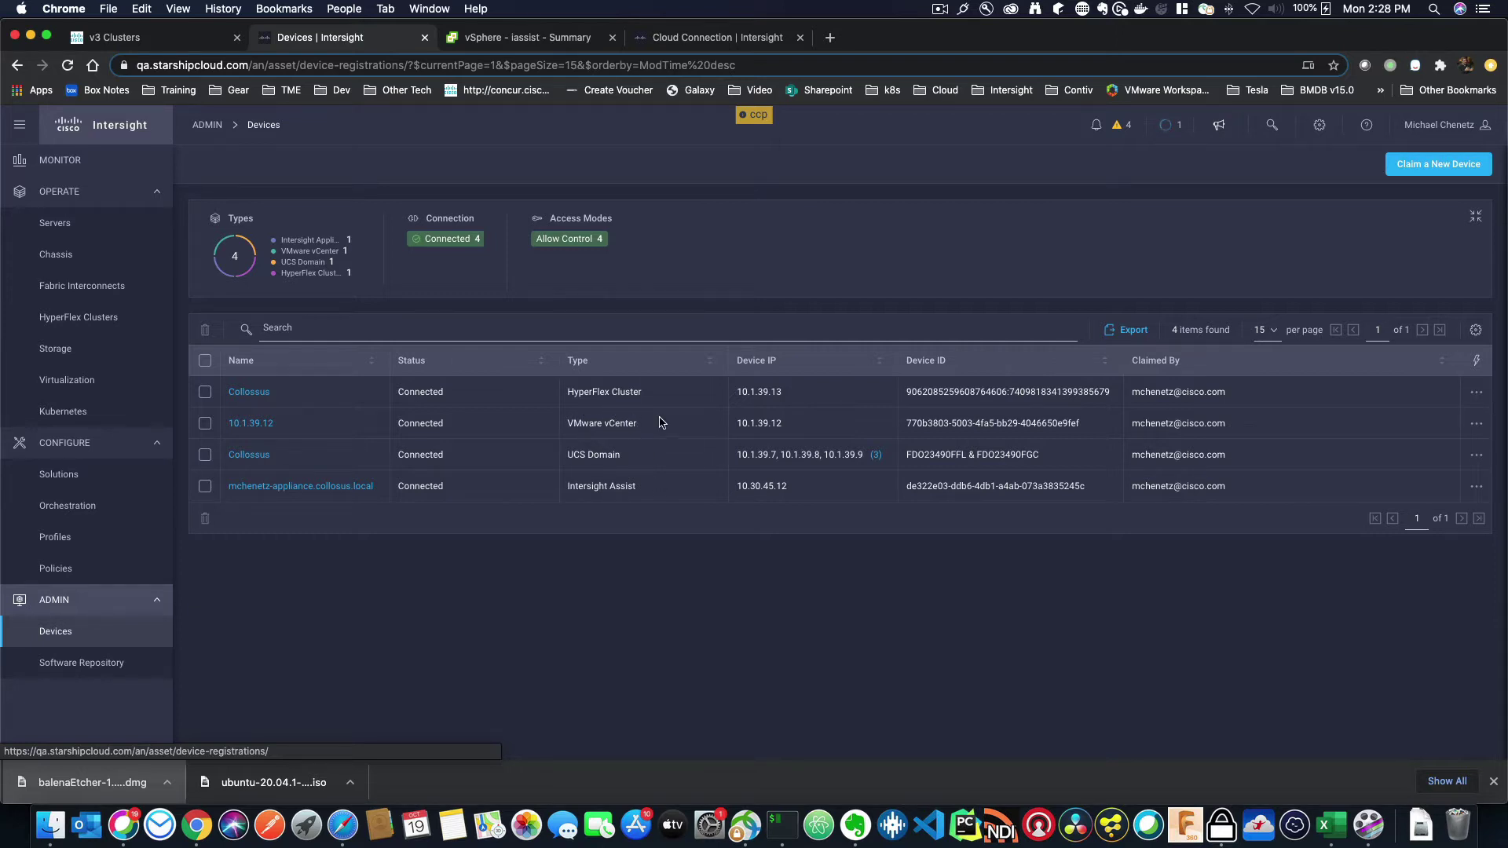
click(1436, 166)
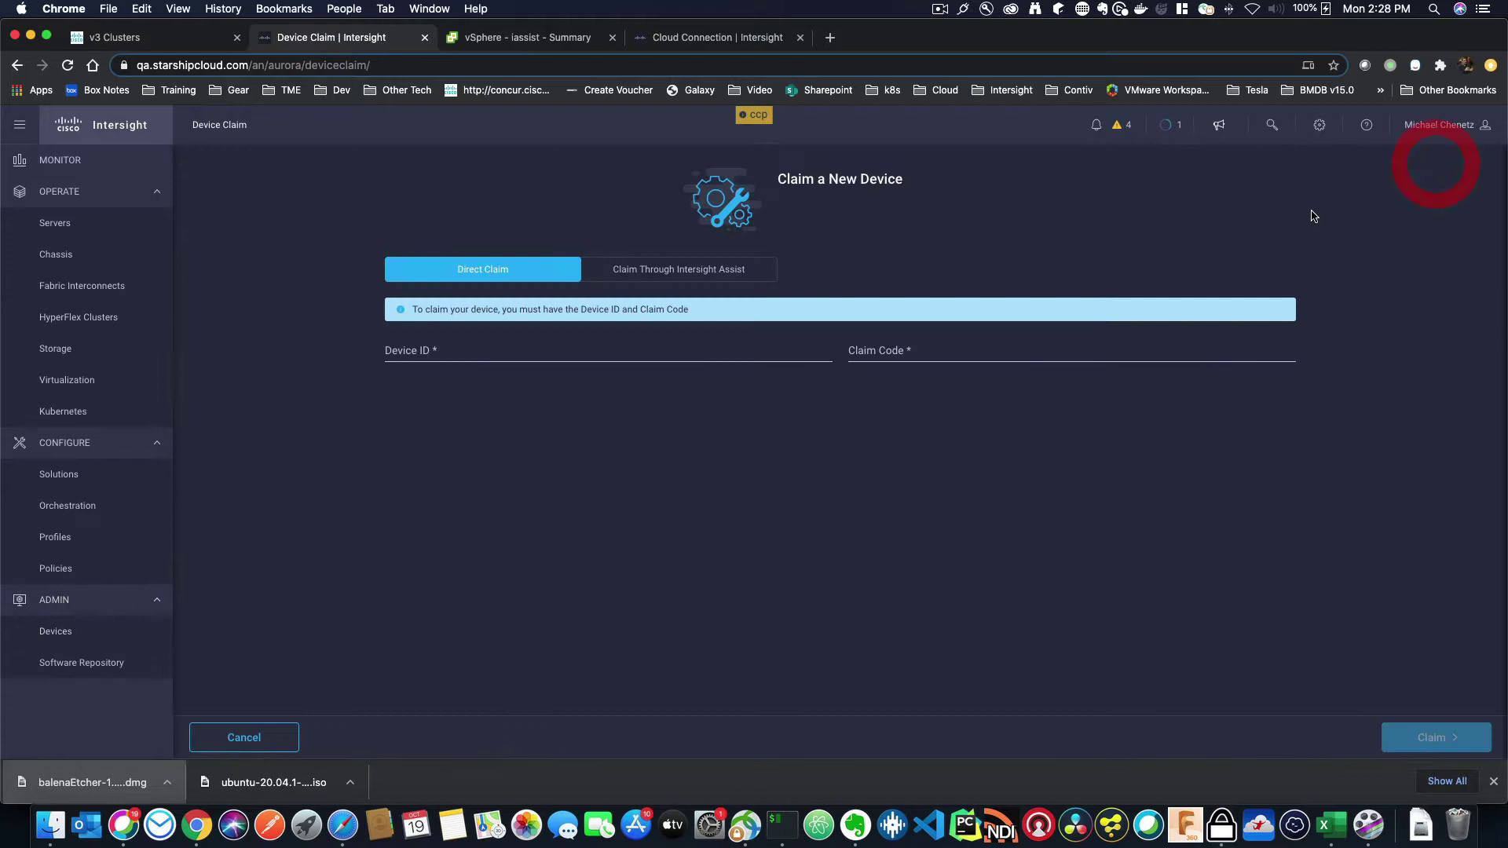
click(662, 270)
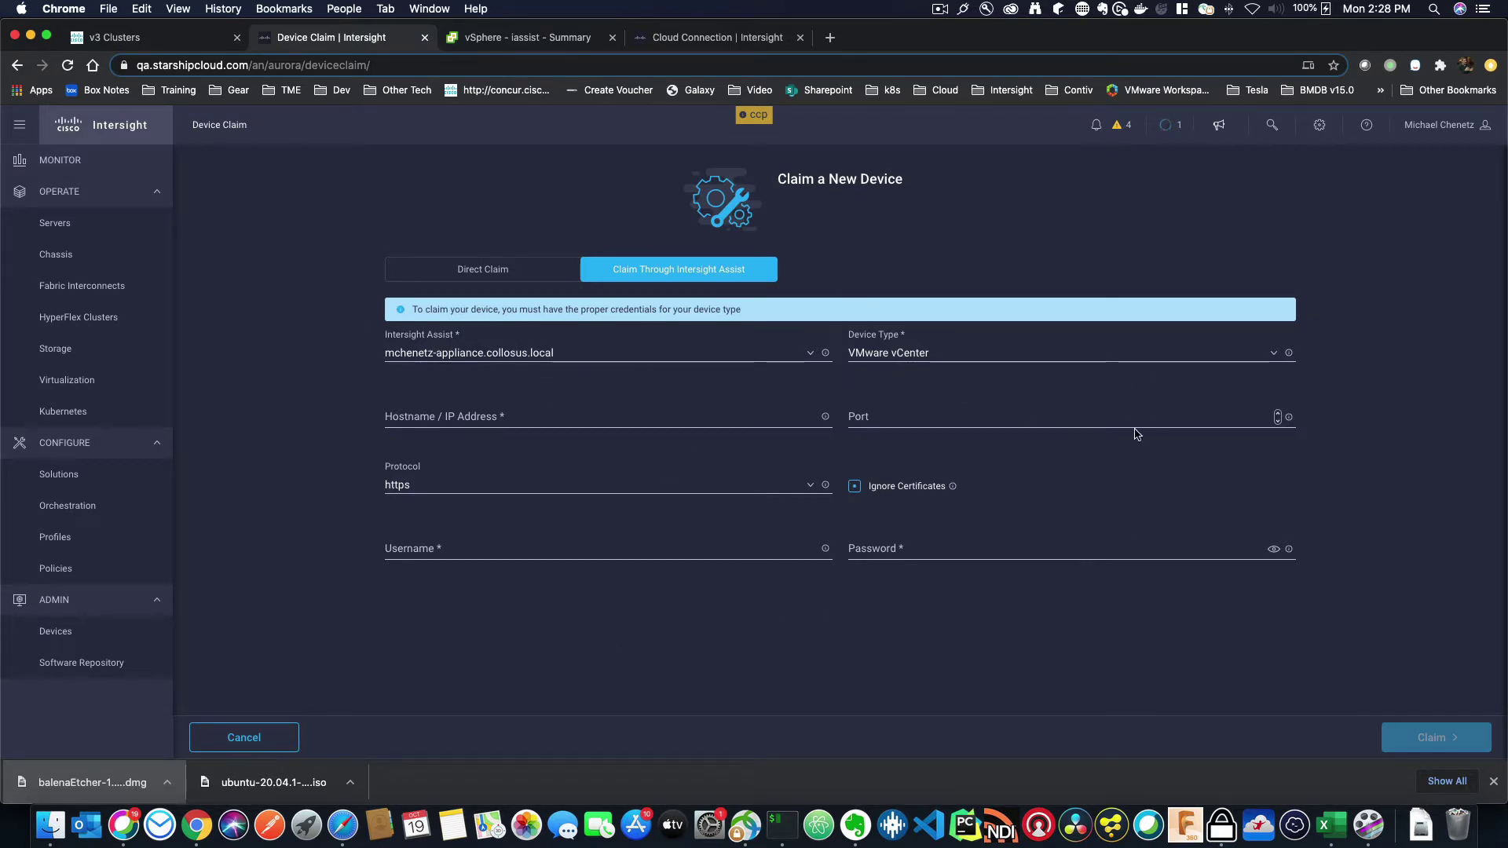
click(72, 634)
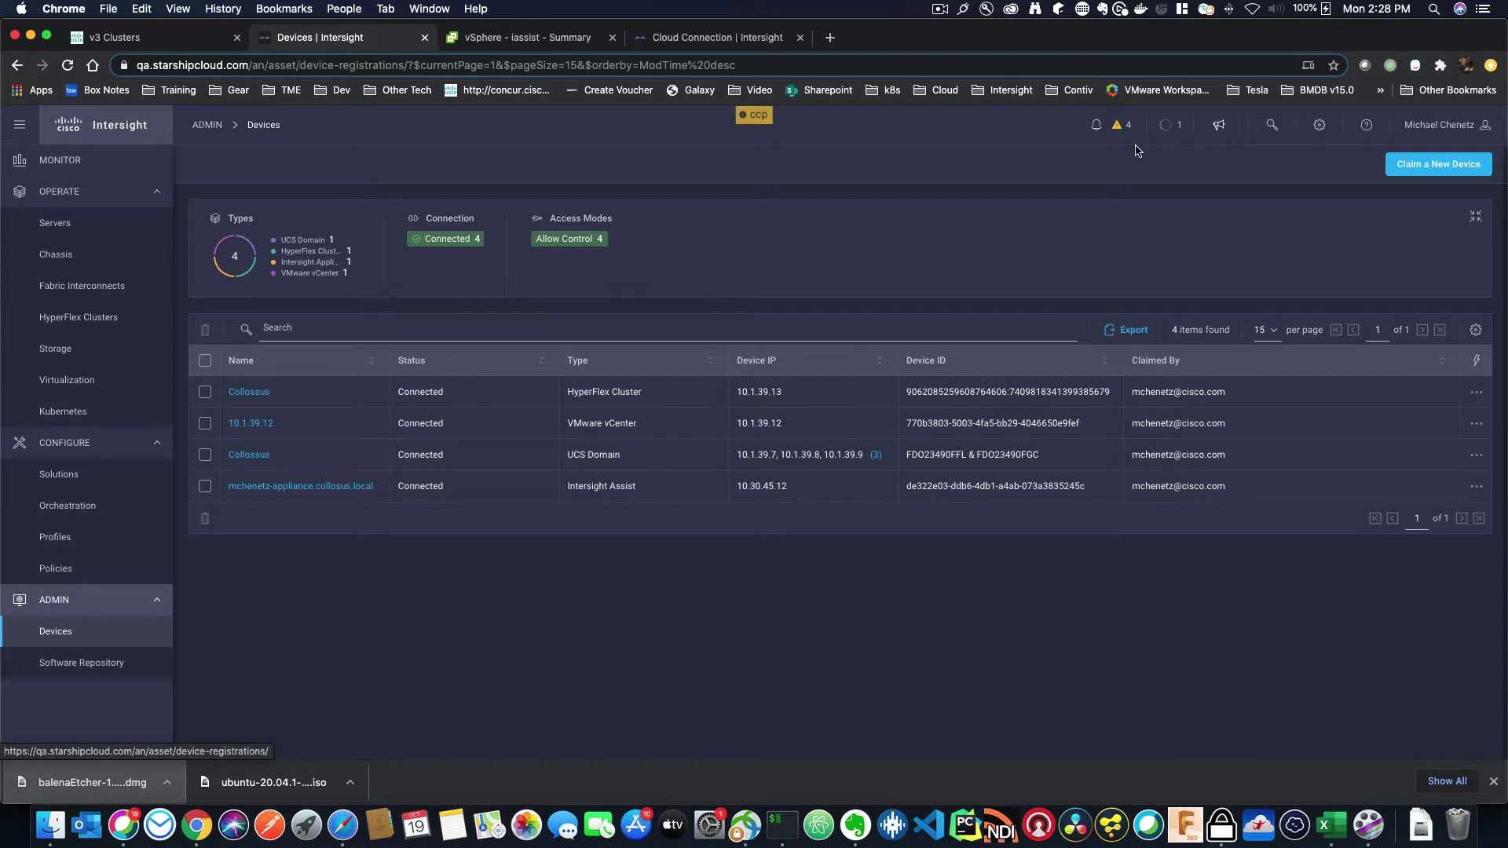
- View Licensing, then open Set License Tier for Collossus-1 on Servers and cancel it
click(1319, 127)
click(1280, 217)
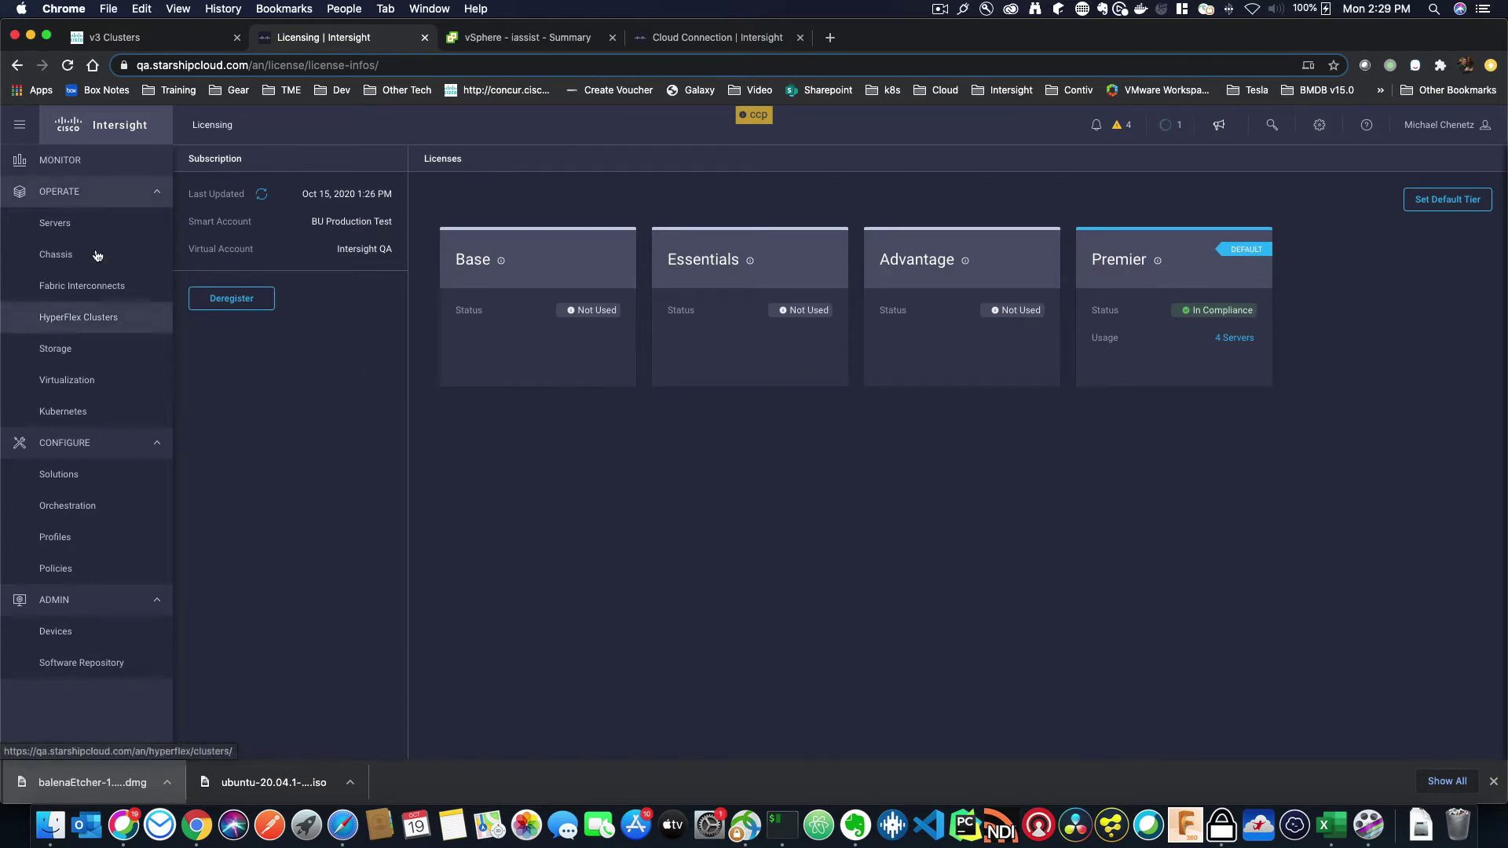
click(66, 226)
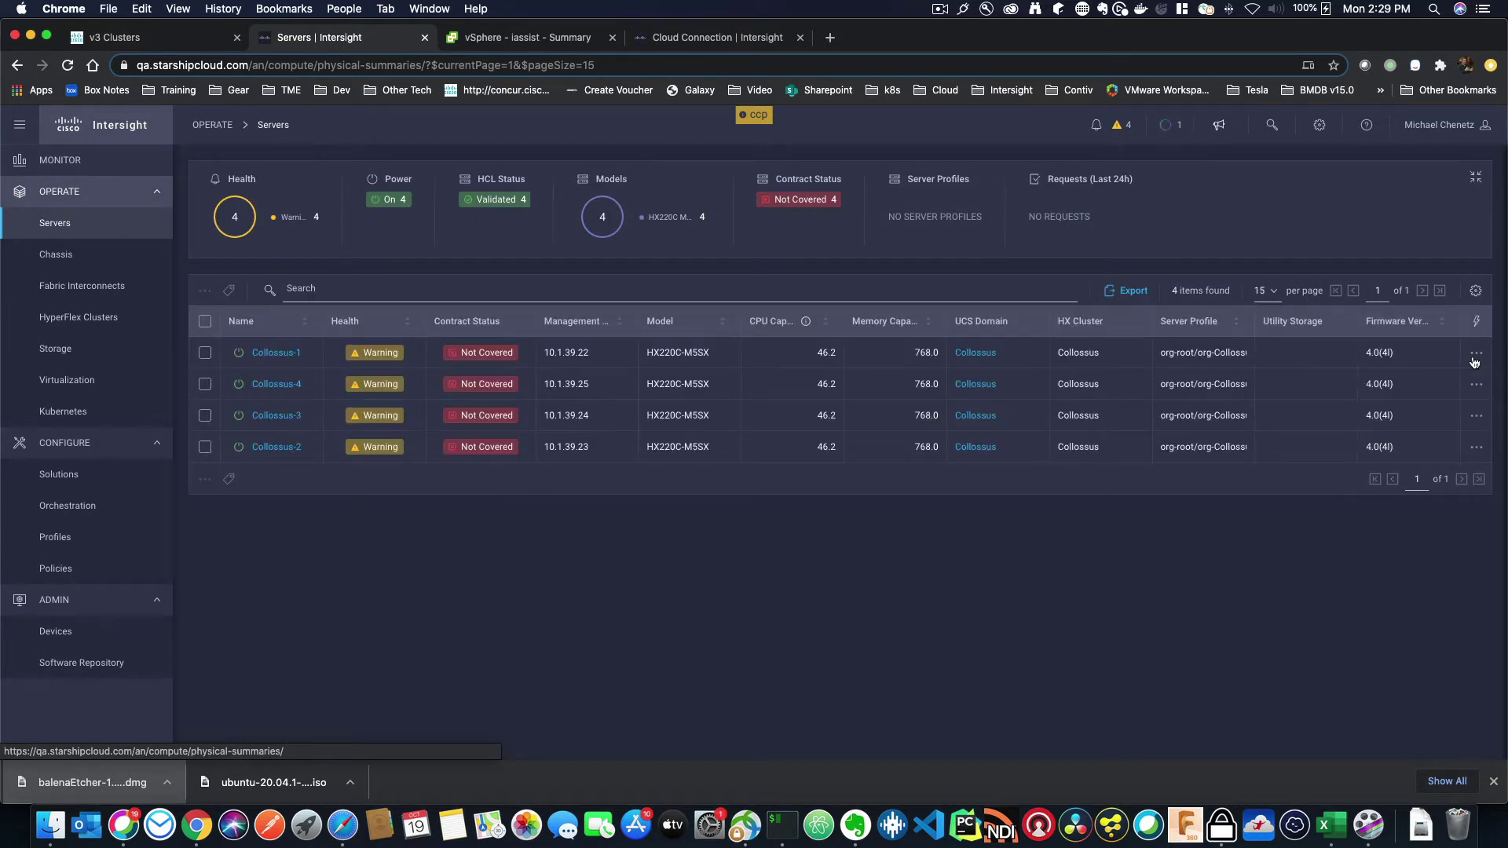
click(1474, 359)
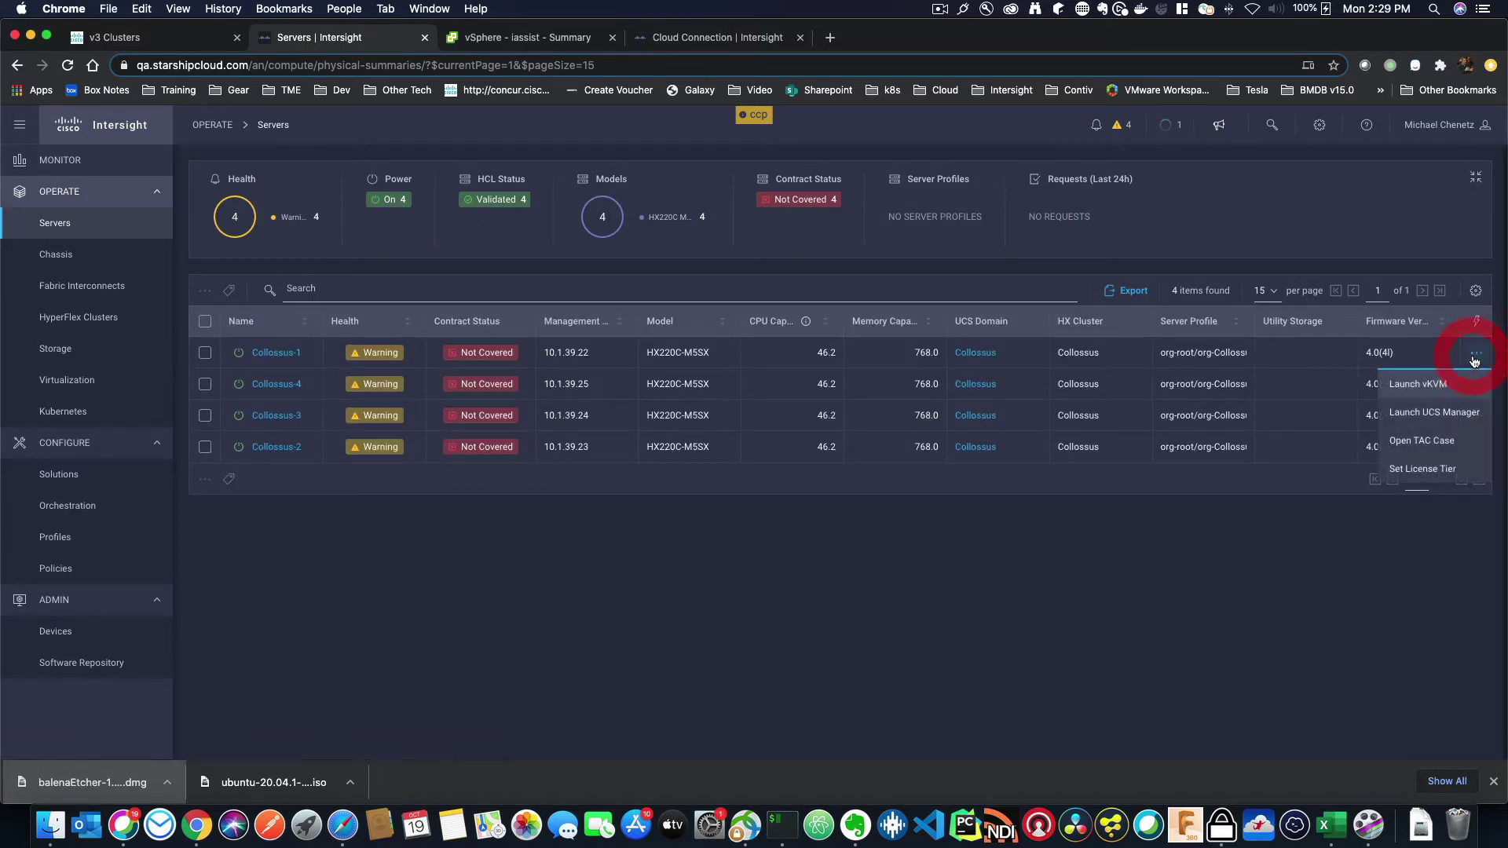
click(1423, 469)
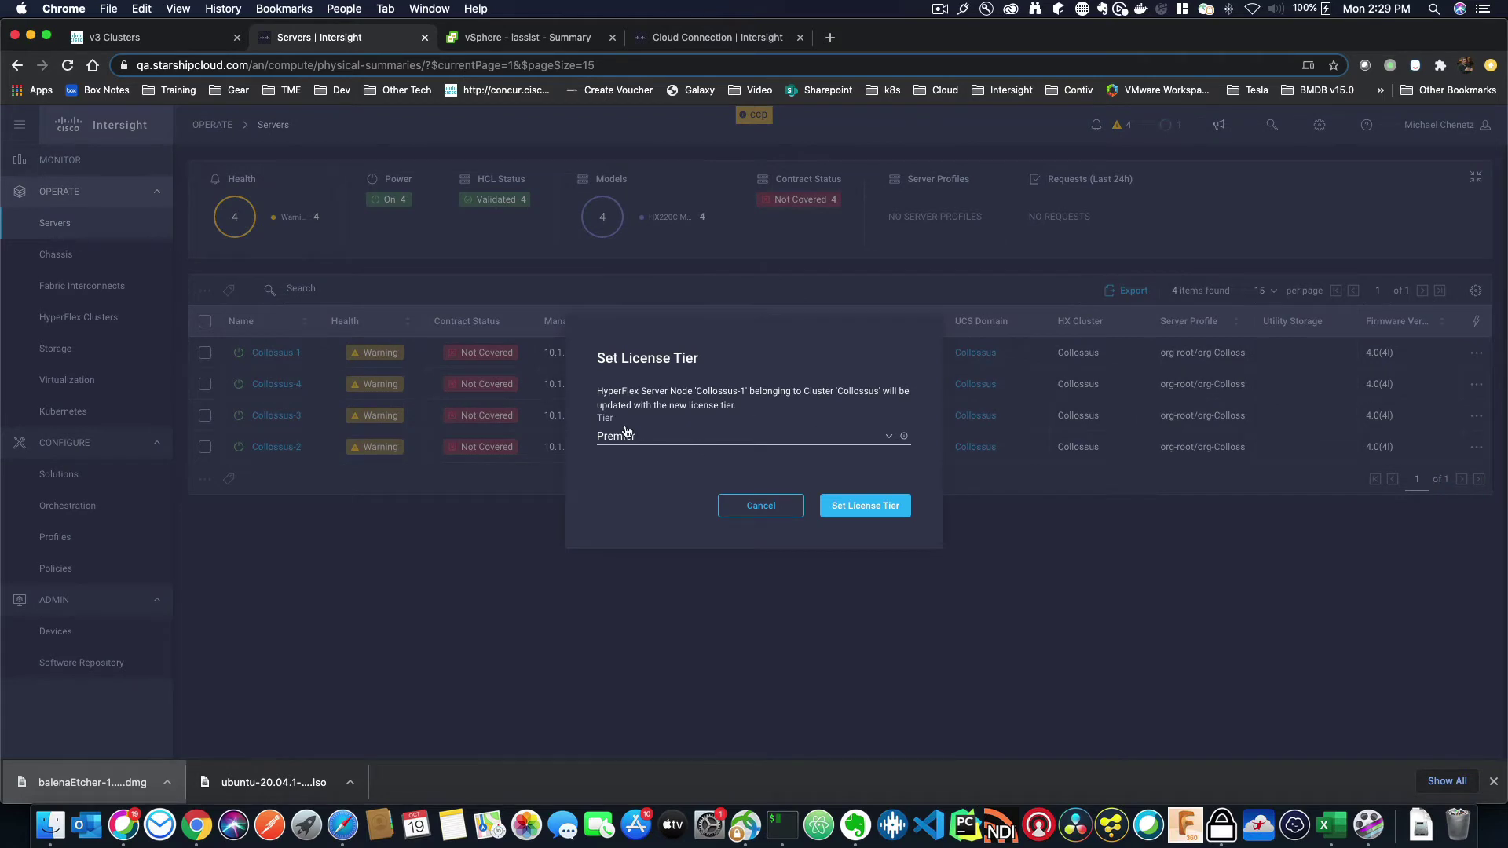
click(748, 508)
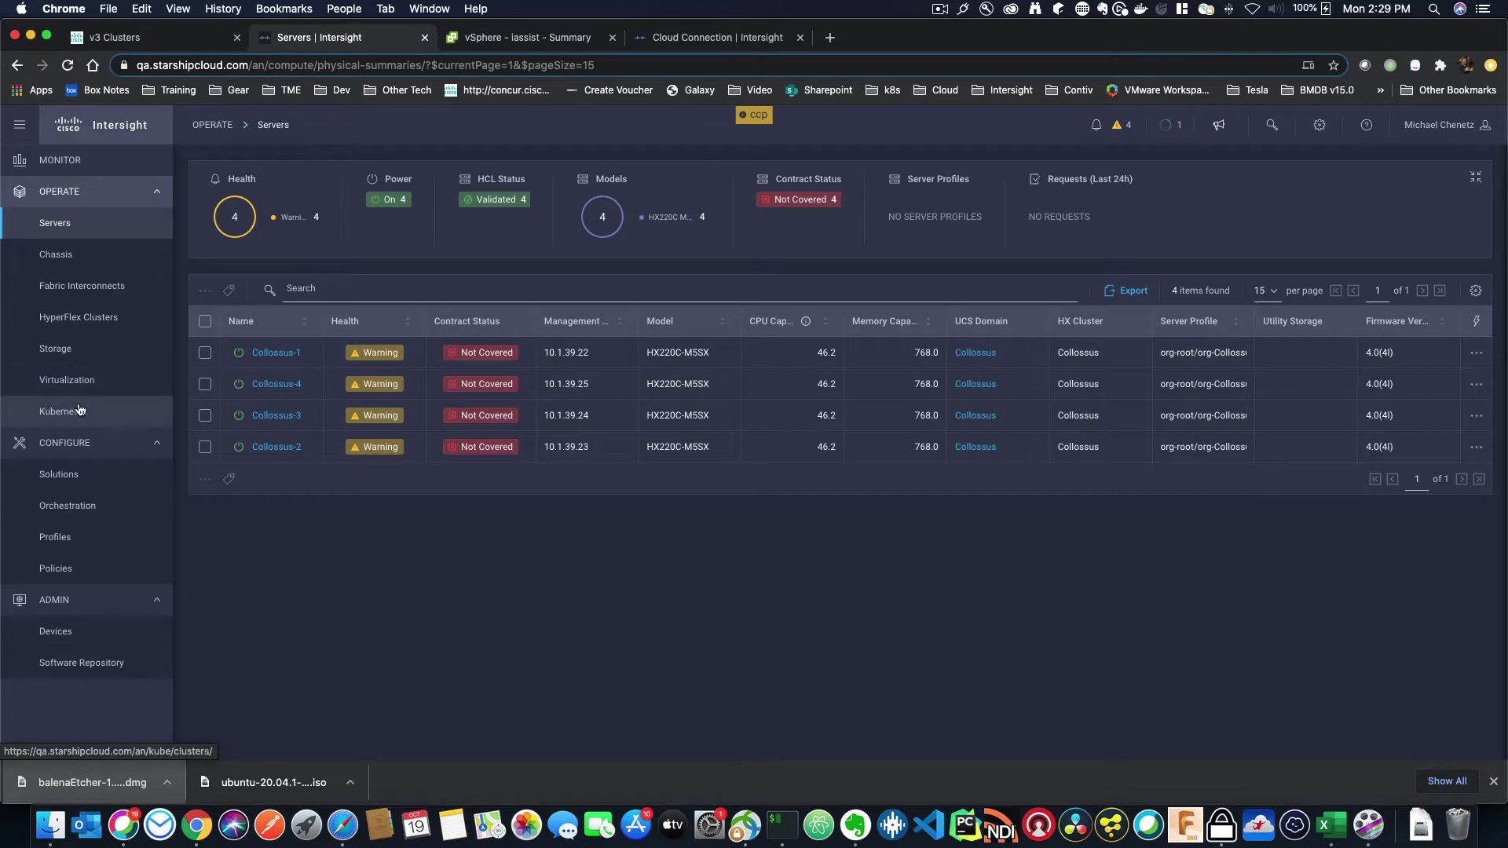
- Browse the Virtualization virtual machines, then return to Kubernetes showing only int-clus-1
click(79, 380)
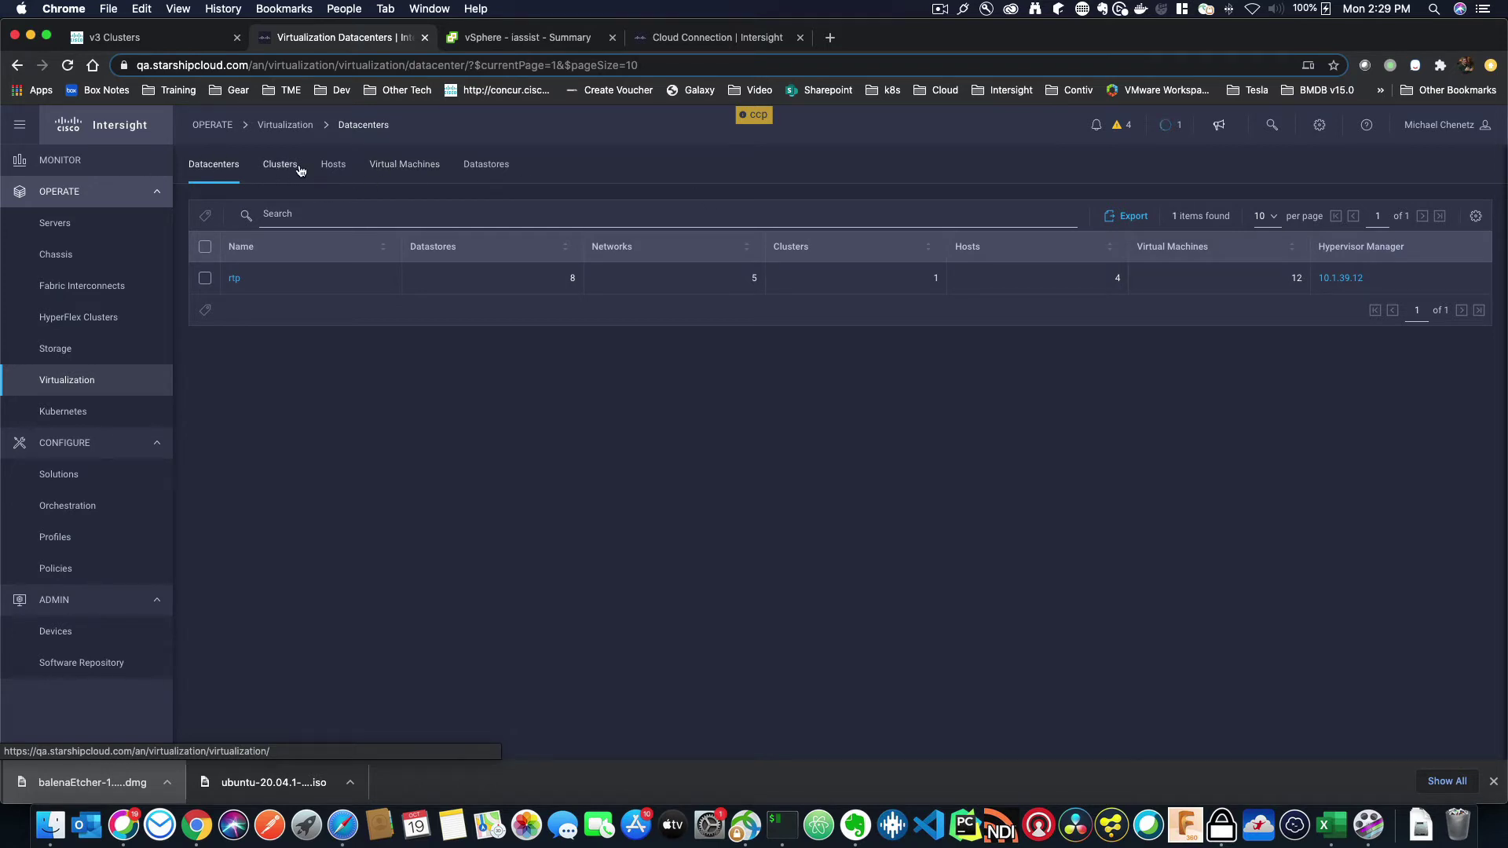
click(396, 174)
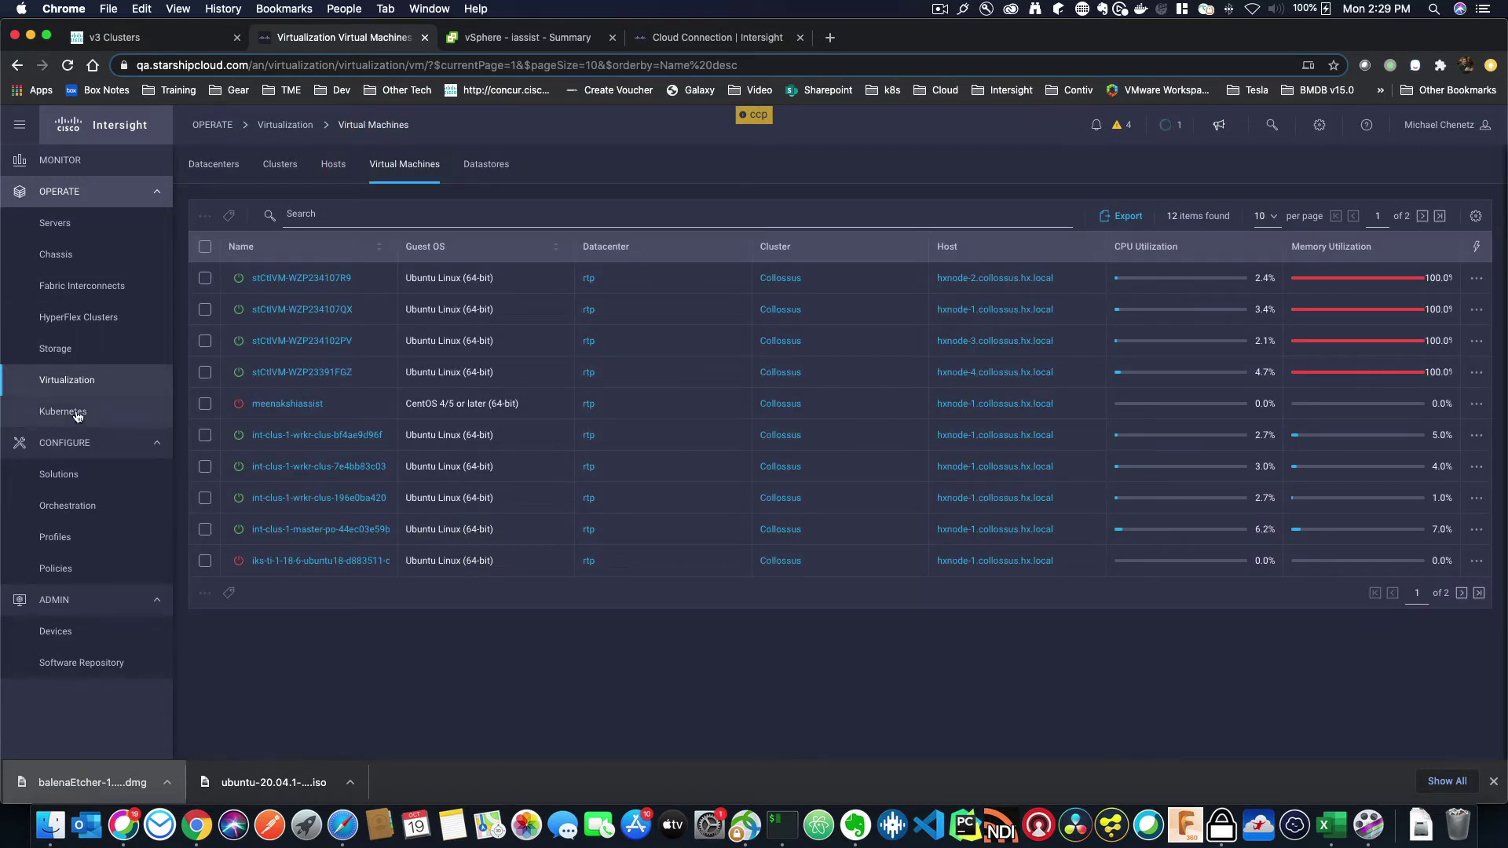
click(78, 413)
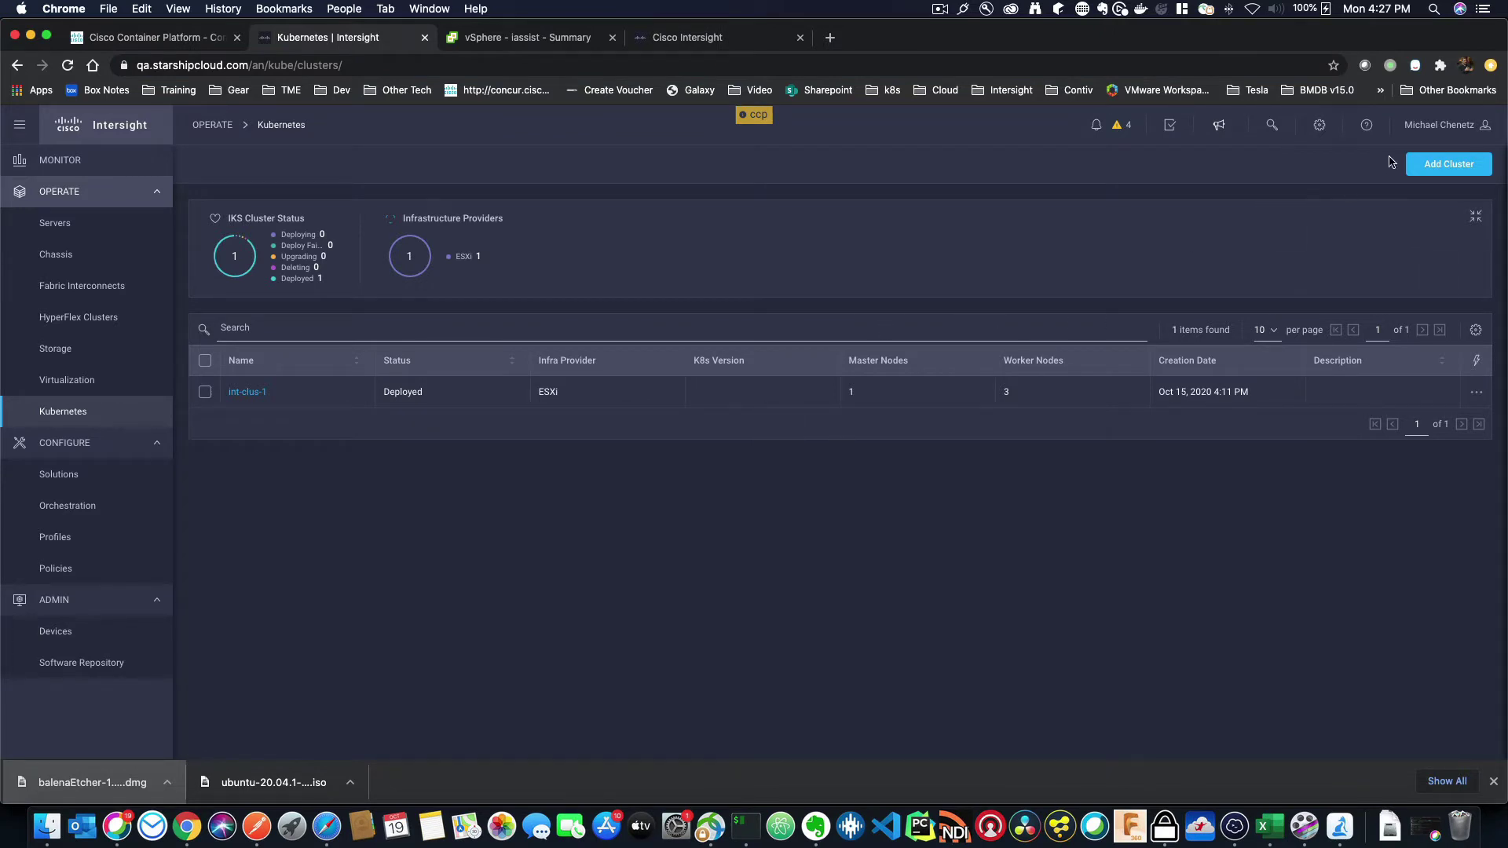
- Start a new Kubernetes cluster in the default organization named sevt-clus-1
click(1444, 168)
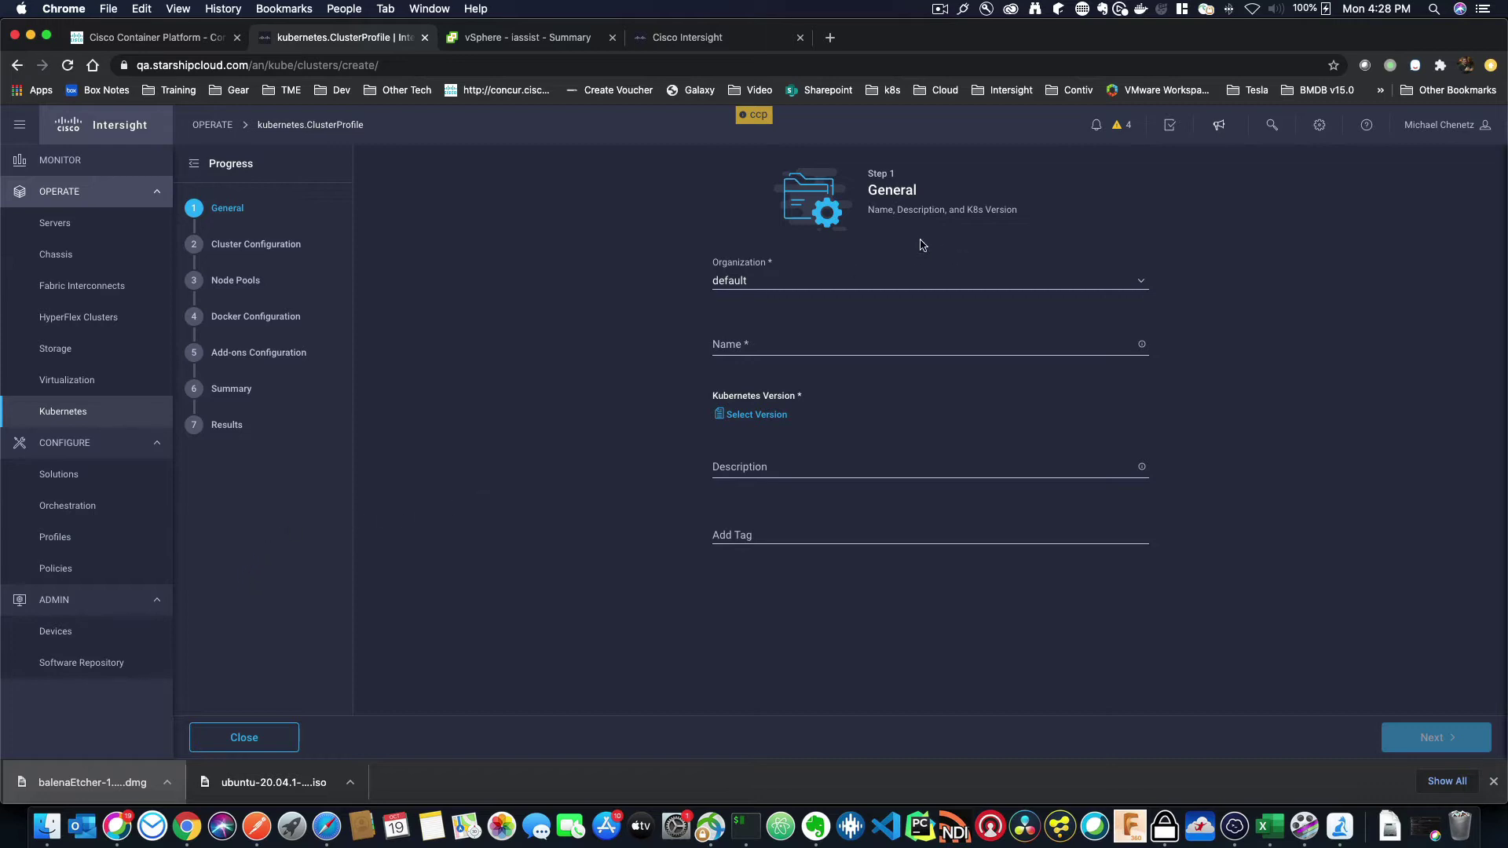
click(770, 286)
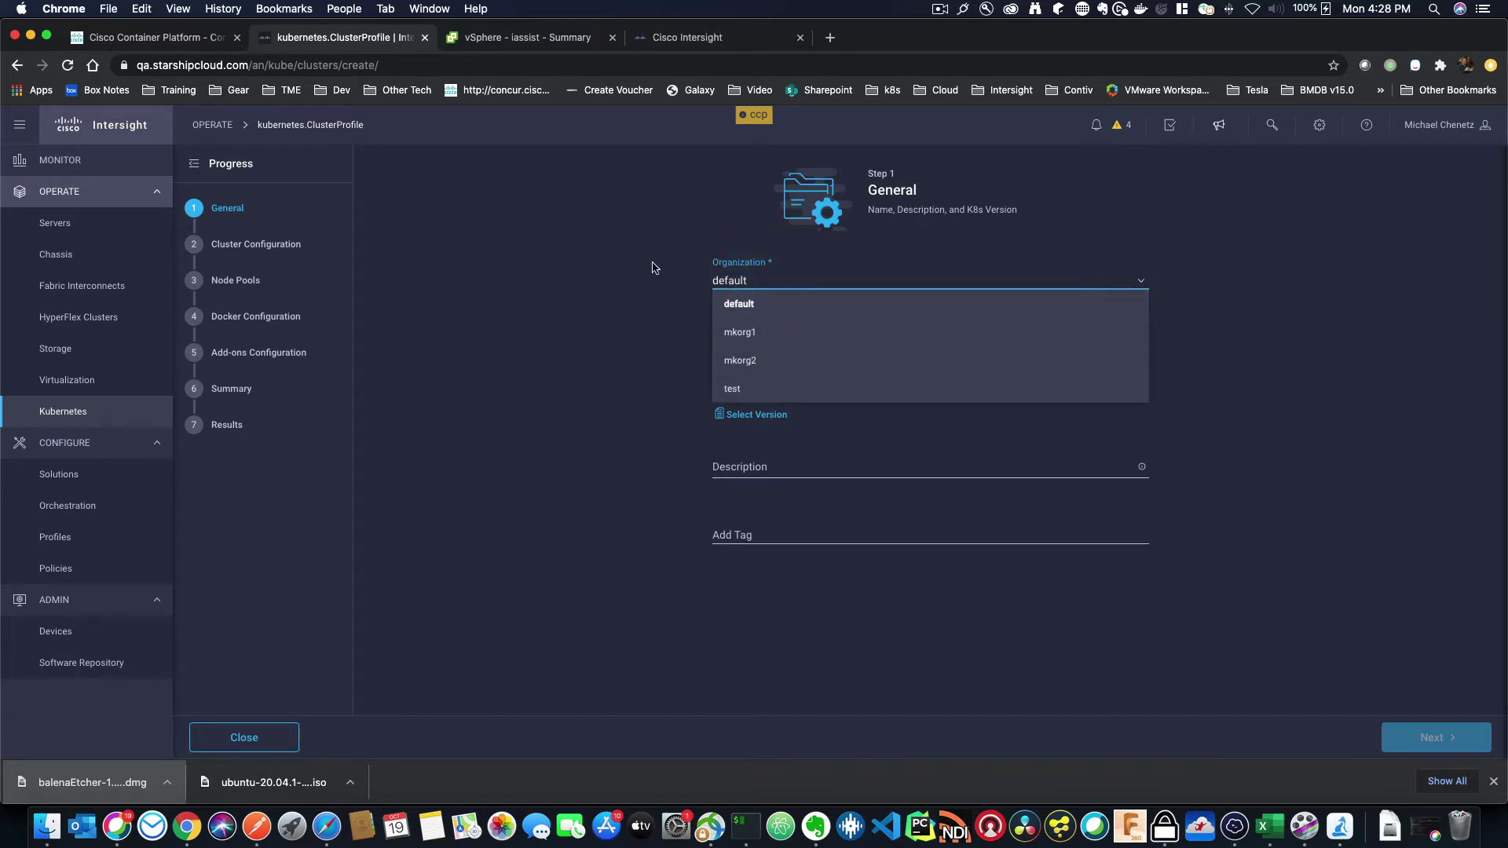
click(624, 264)
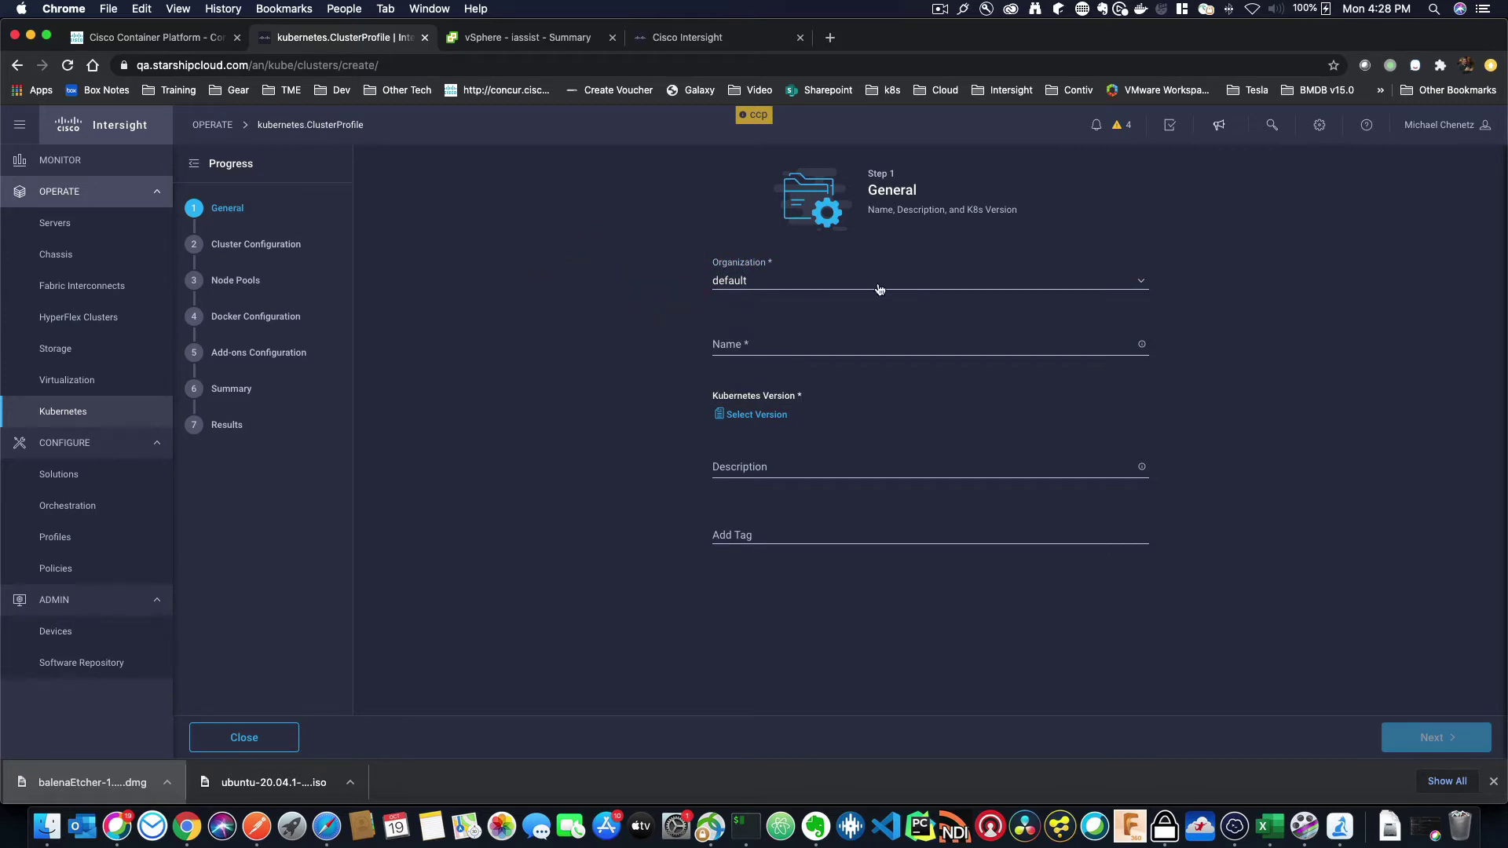
click(755, 343)
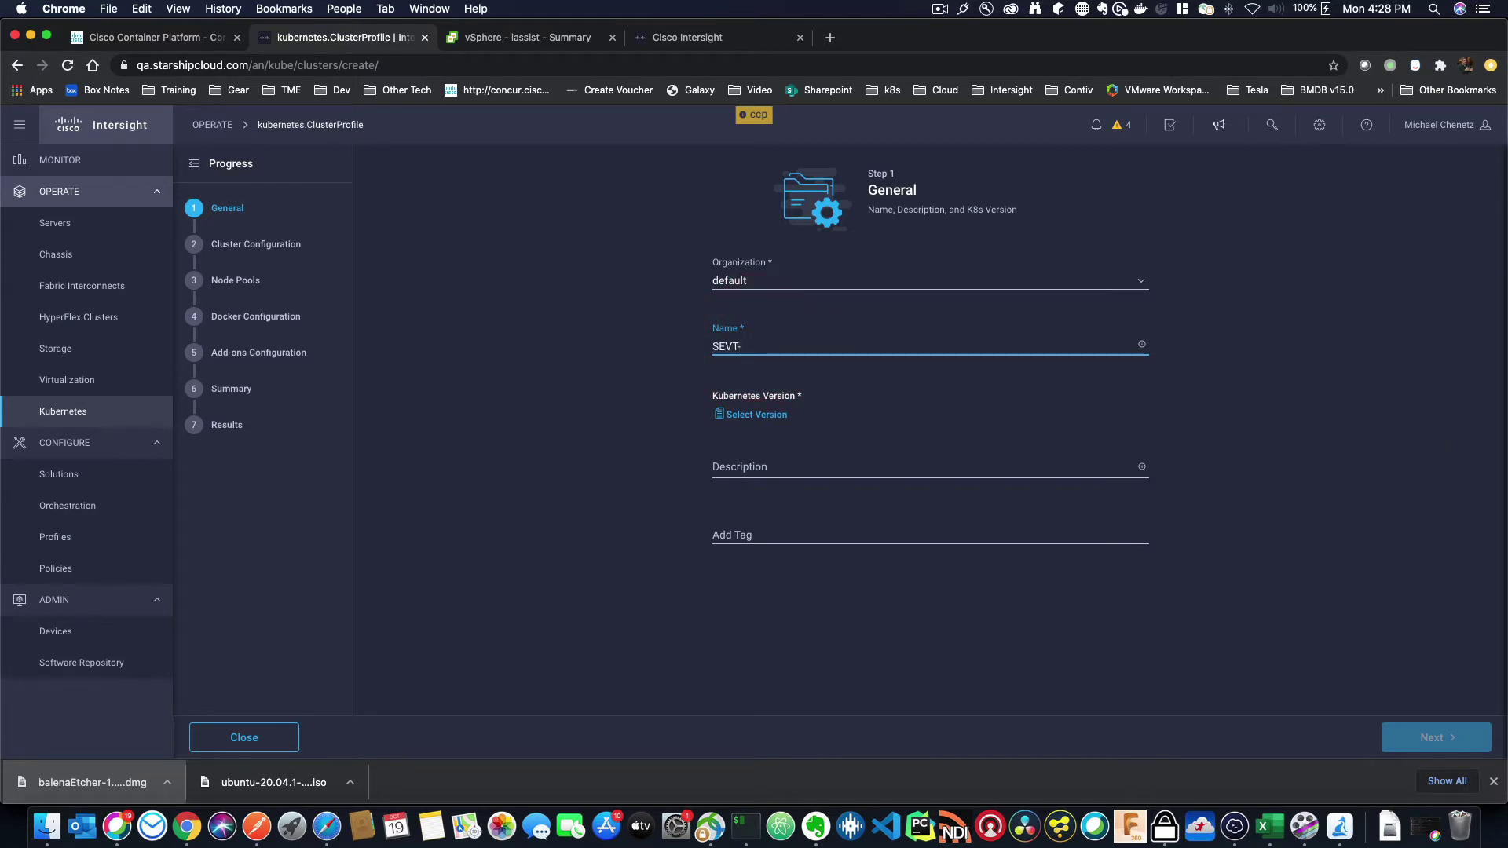
text(S)
key(BackSpace)
text(sevt-clus-1)
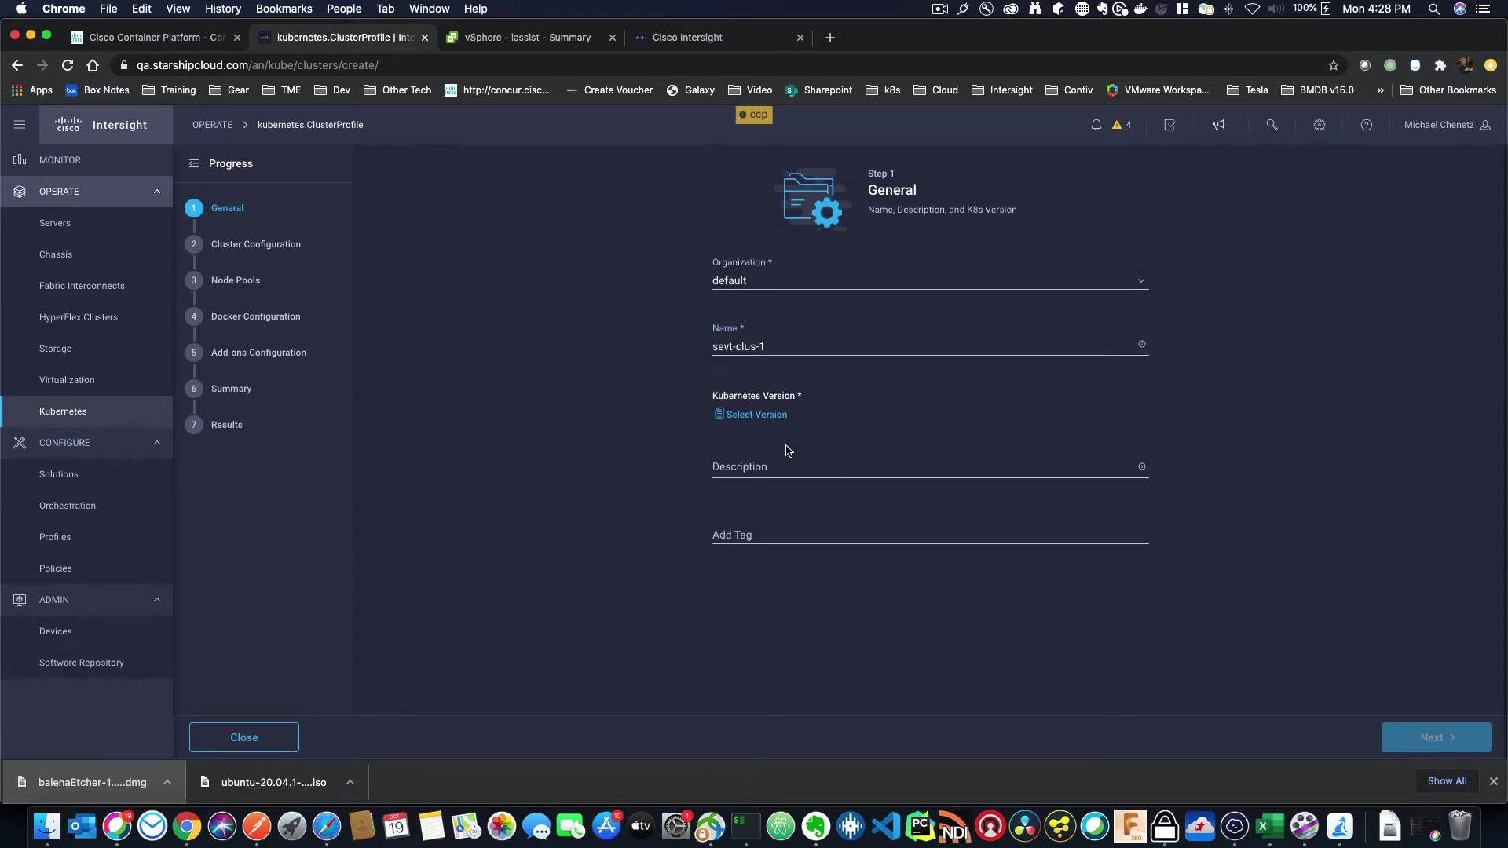
- Choose Kubernetes 1.18, add tag kubever: 1.18, and continue to Cluster Configuration
click(772, 417)
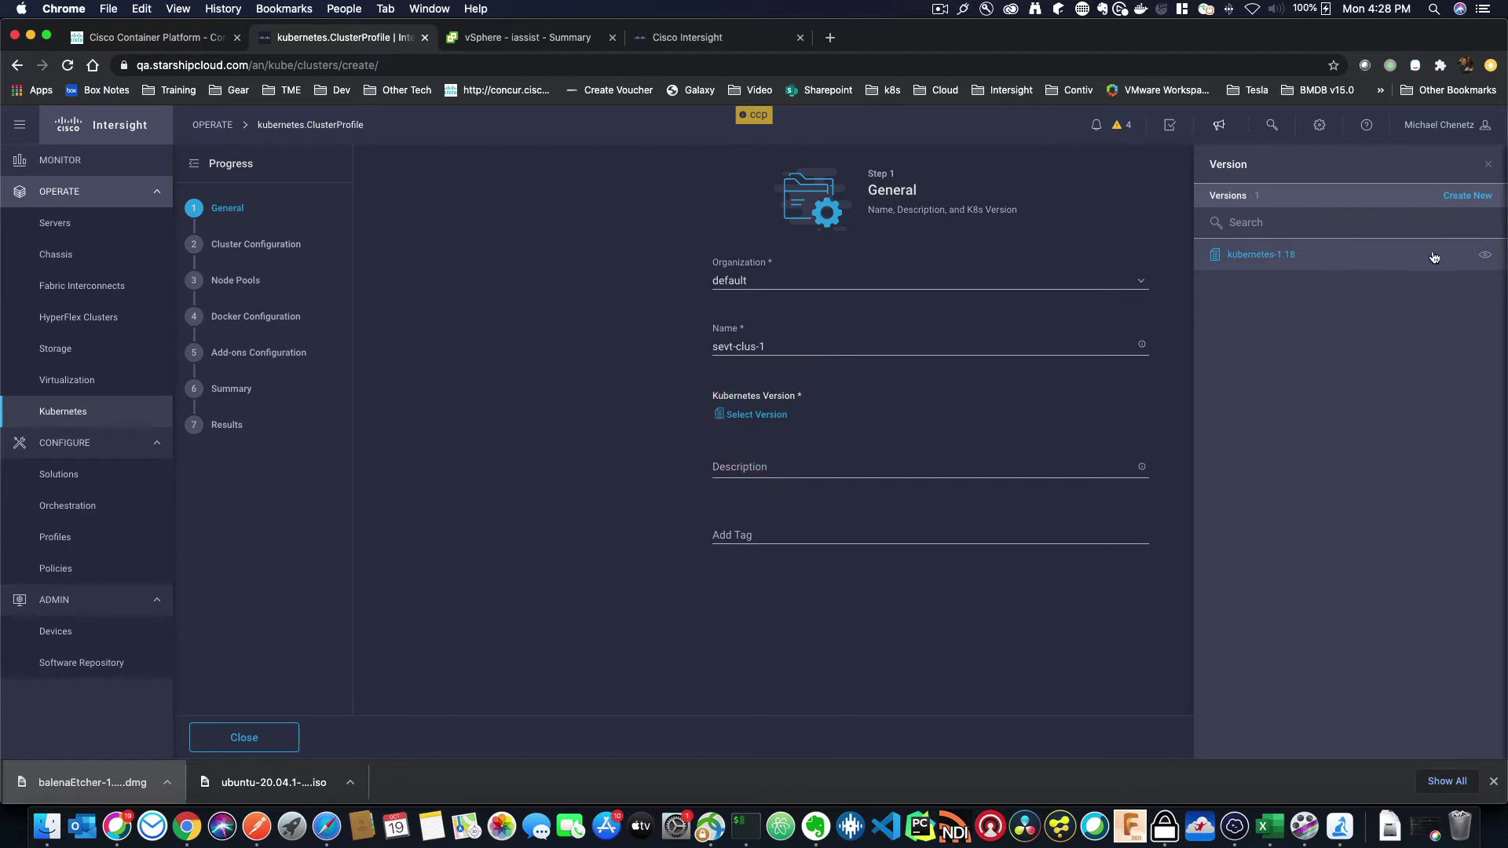
click(1249, 260)
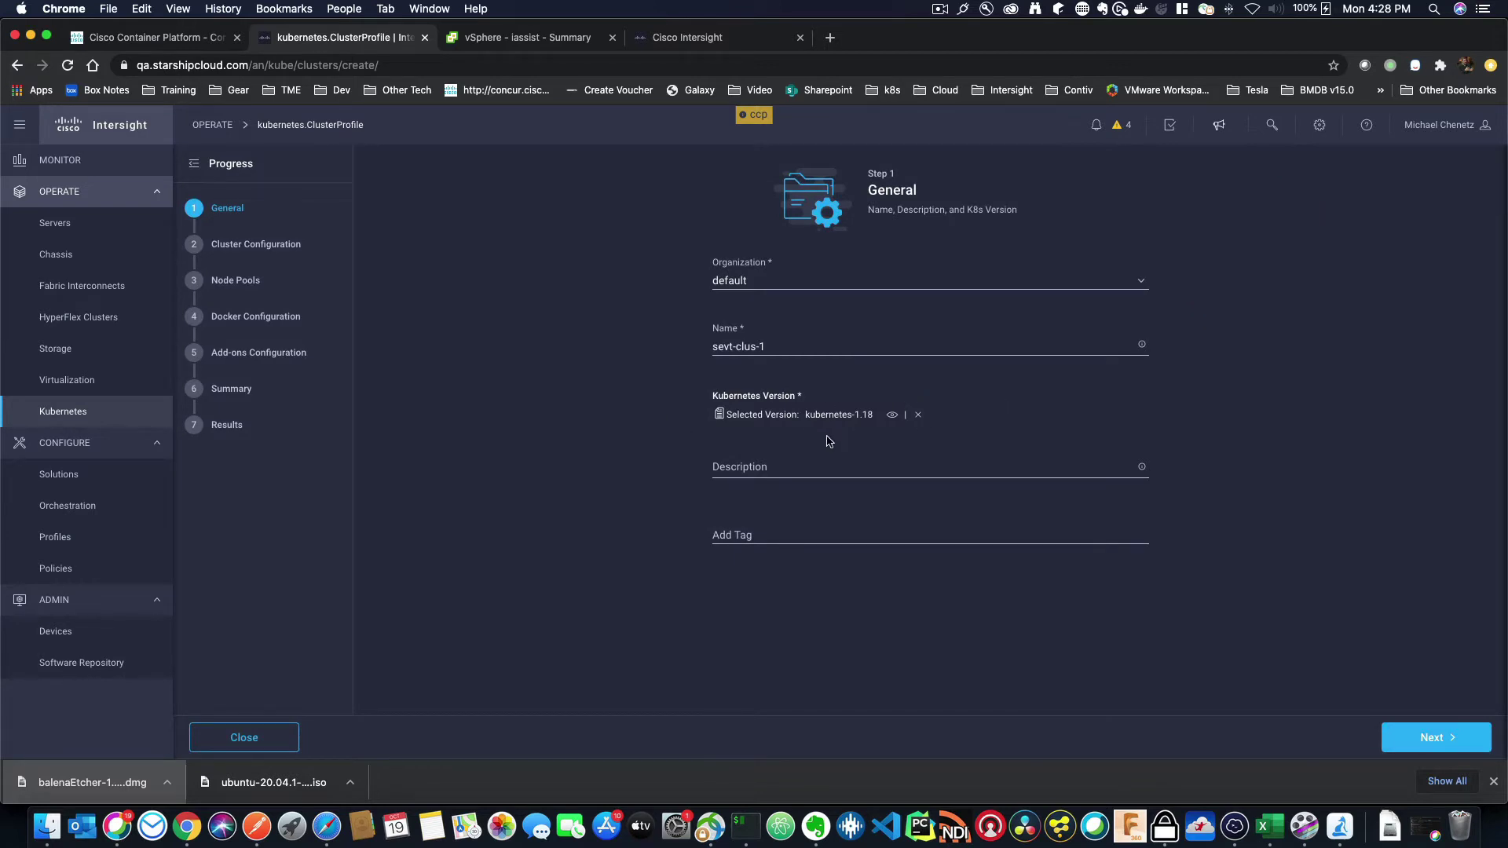
click(746, 535)
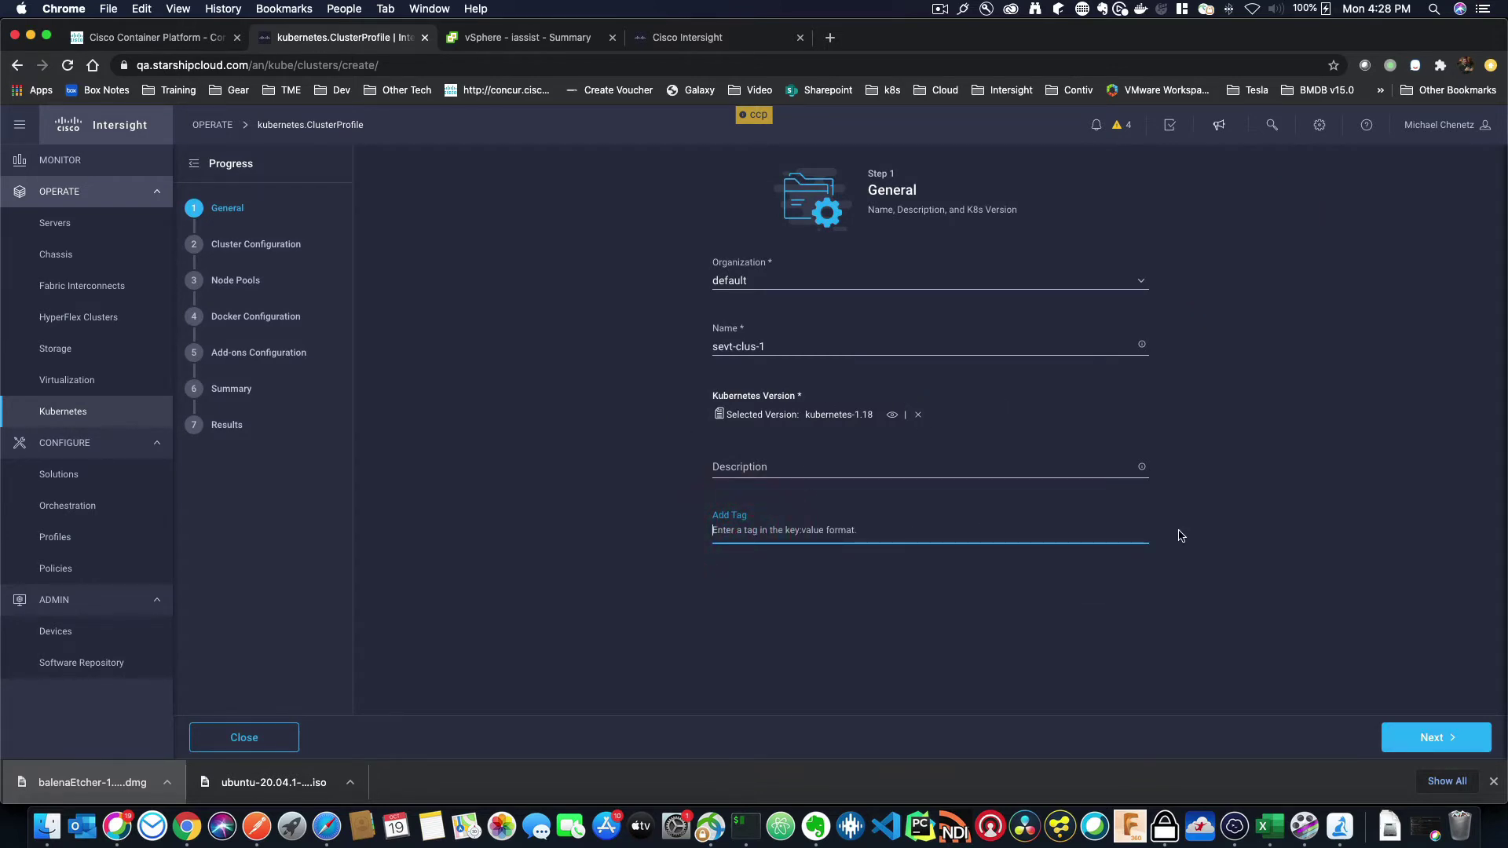
text(kubevr)
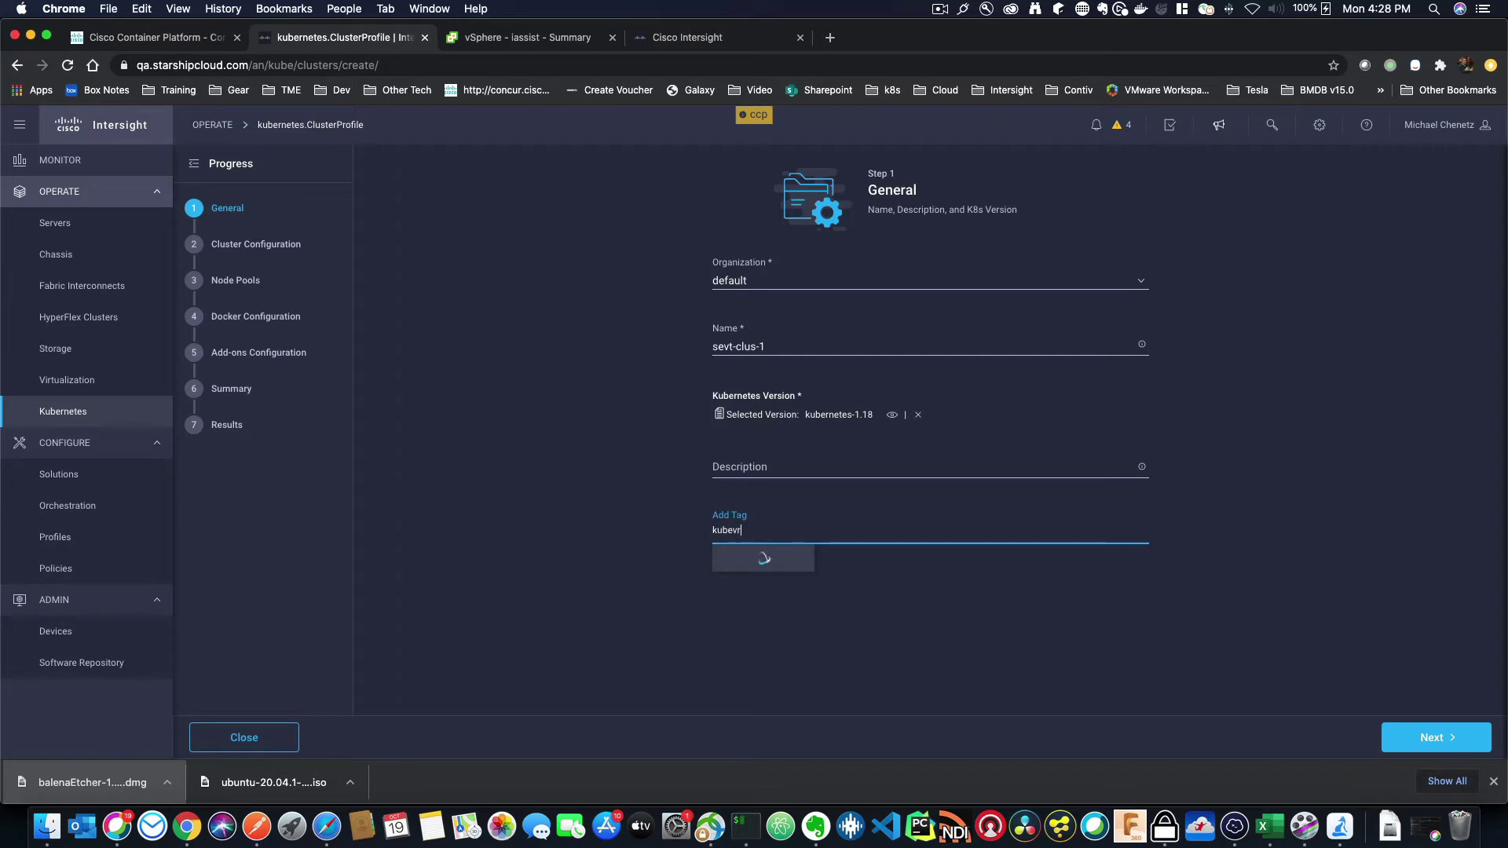
key(BackSpace)
text(er: 1.18)
key(Return)
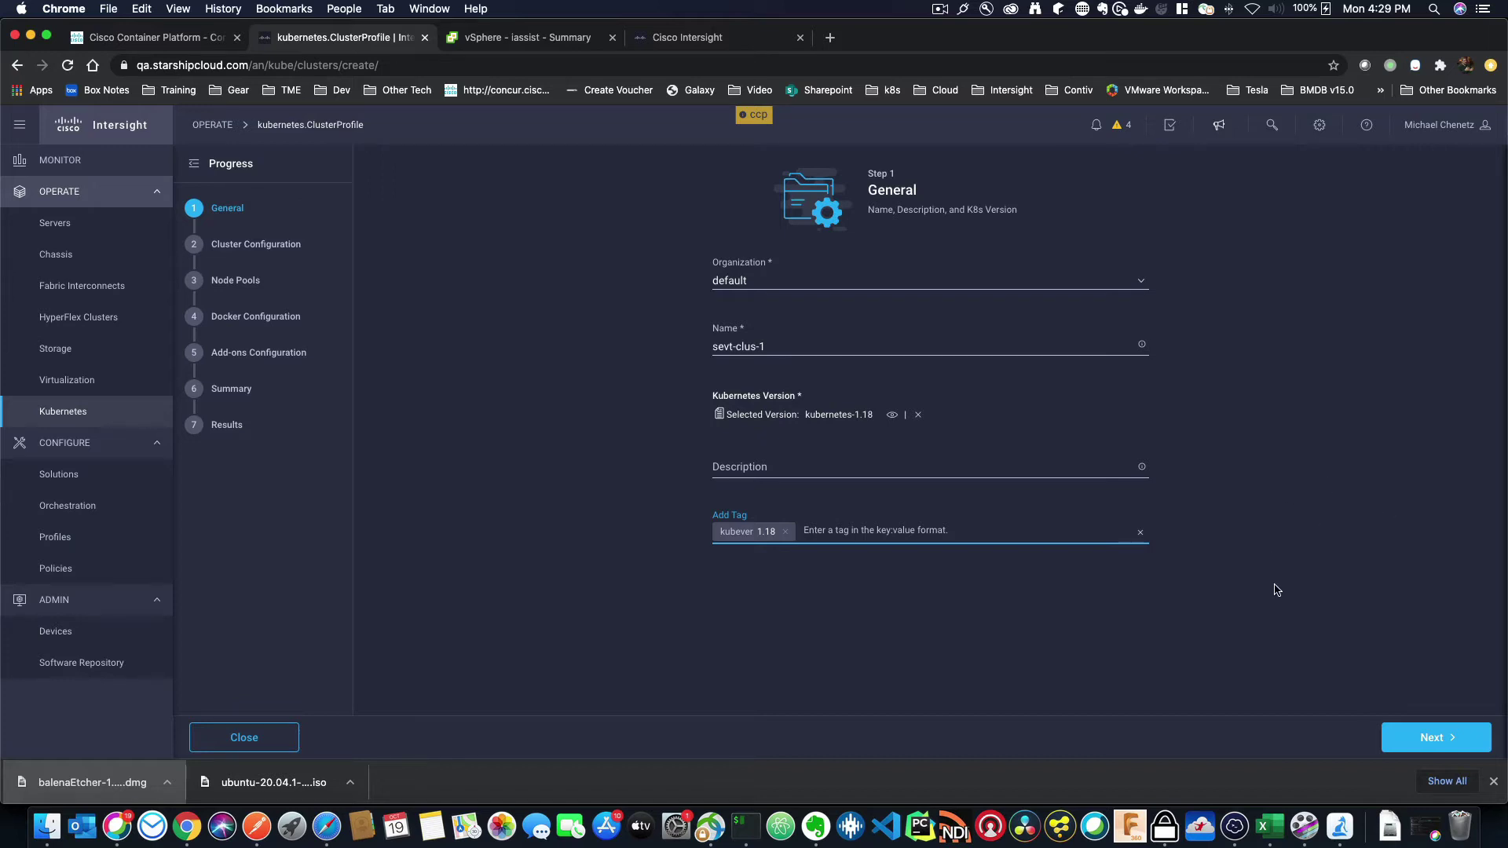
click(1437, 738)
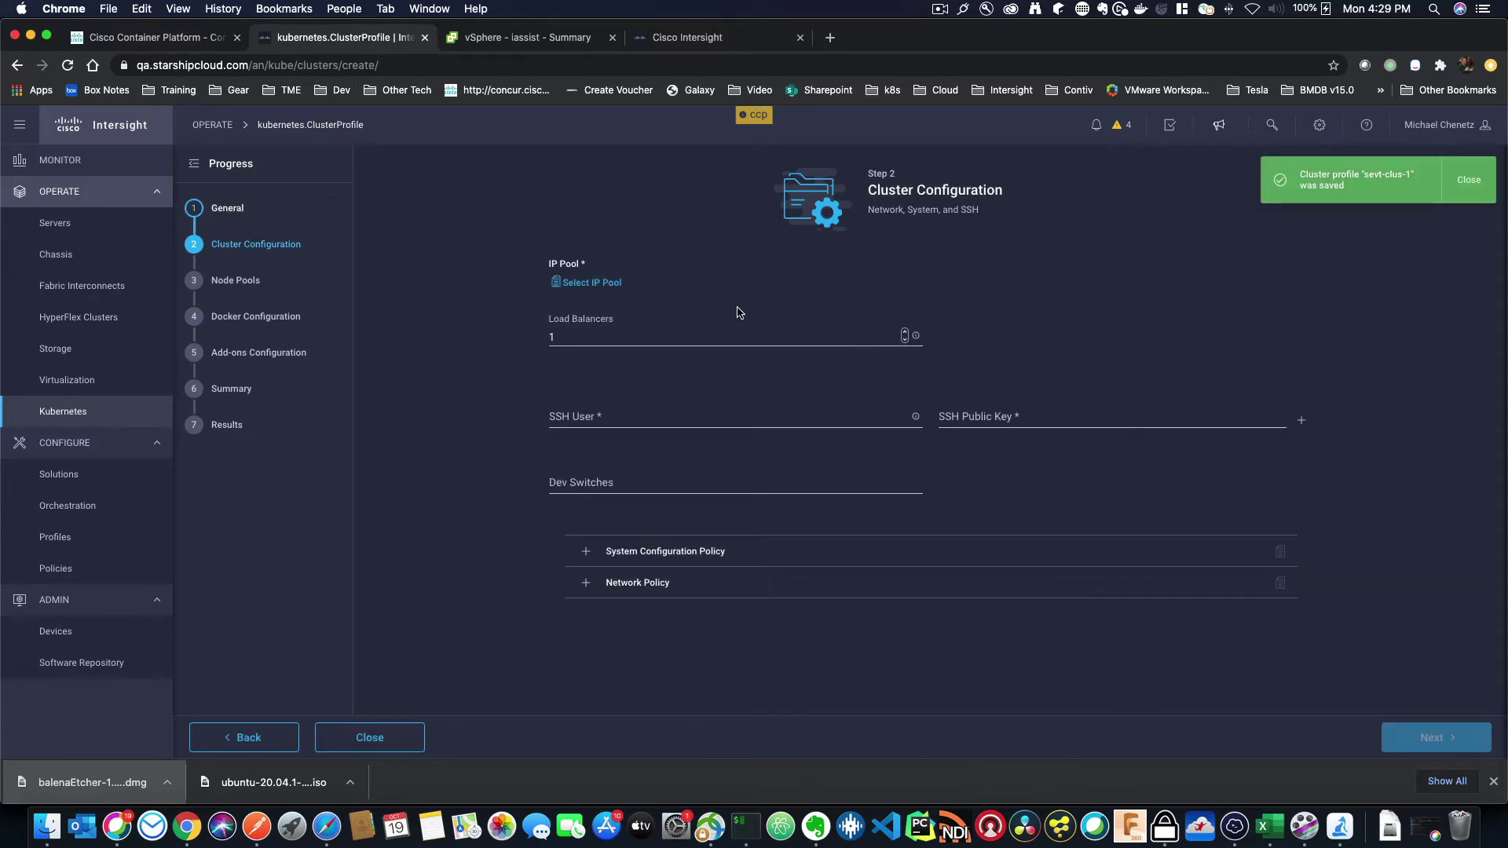
- Use IP pool CollosusPool101-150 with 3 load balancers, and enter the SSH user and public key
click(597, 283)
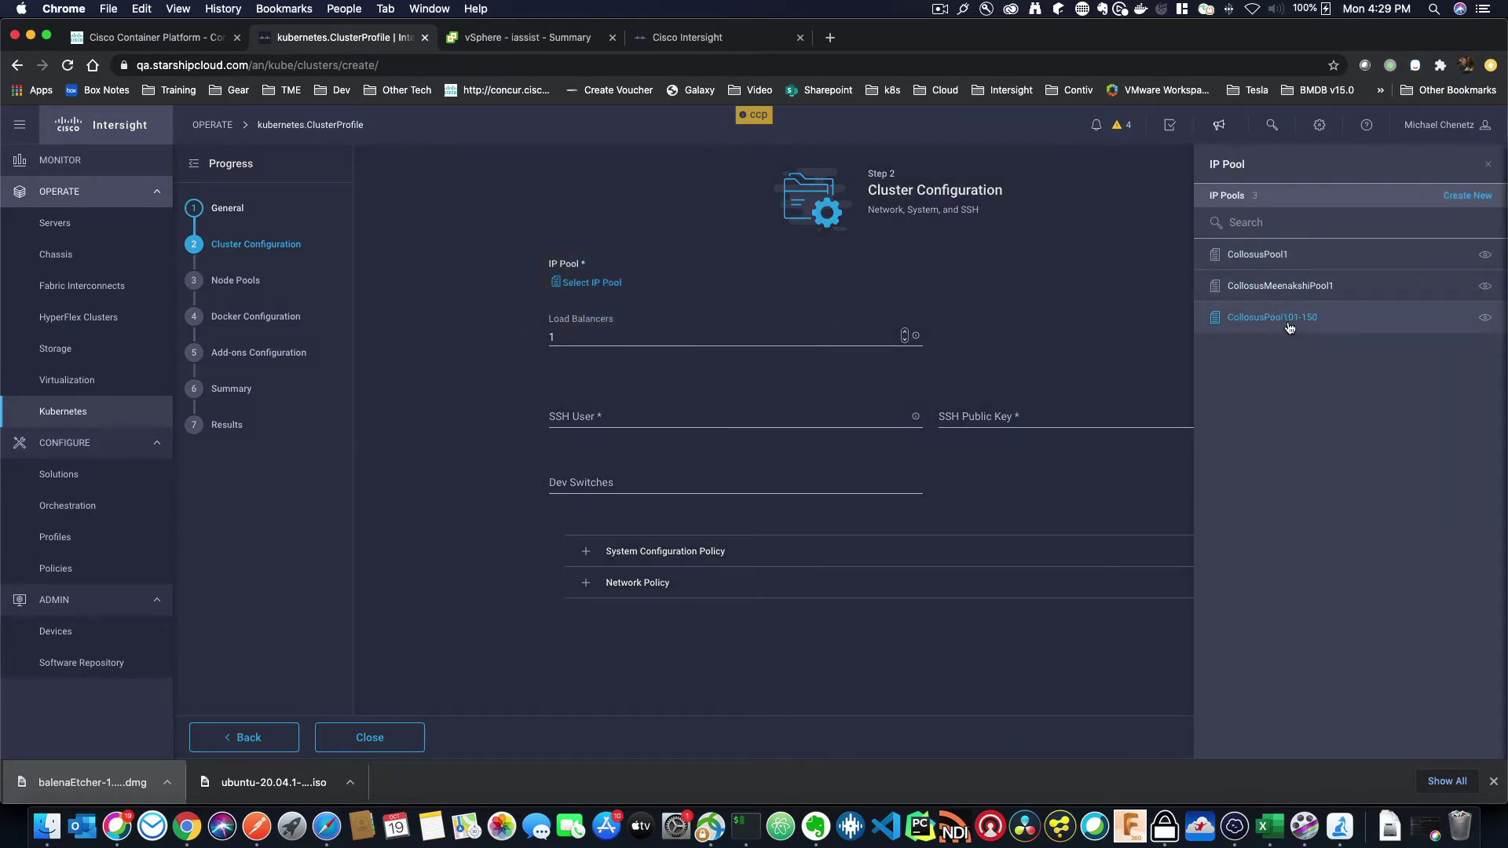
click(1484, 319)
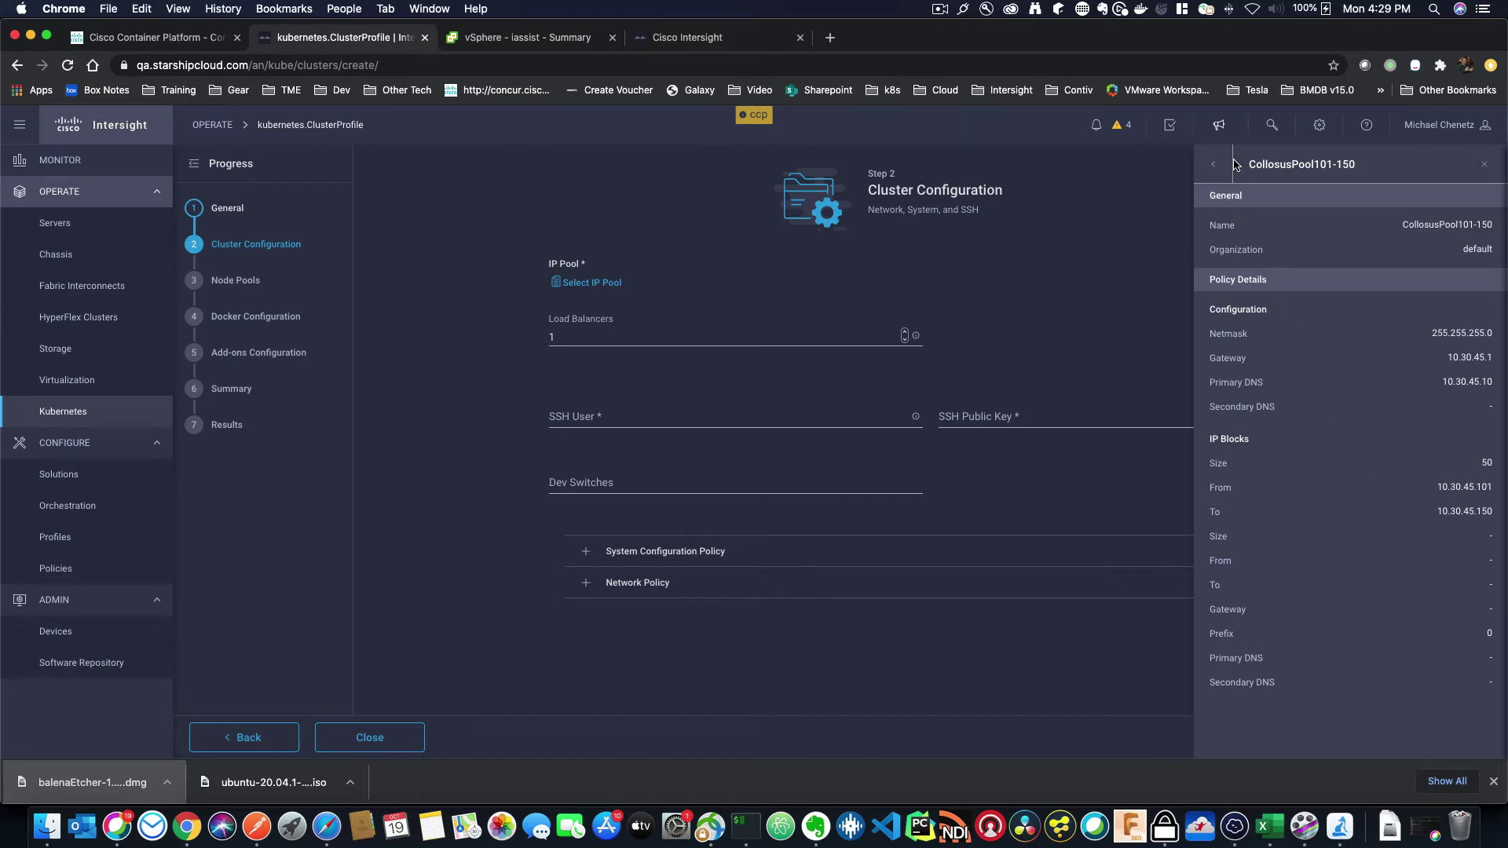
click(1218, 166)
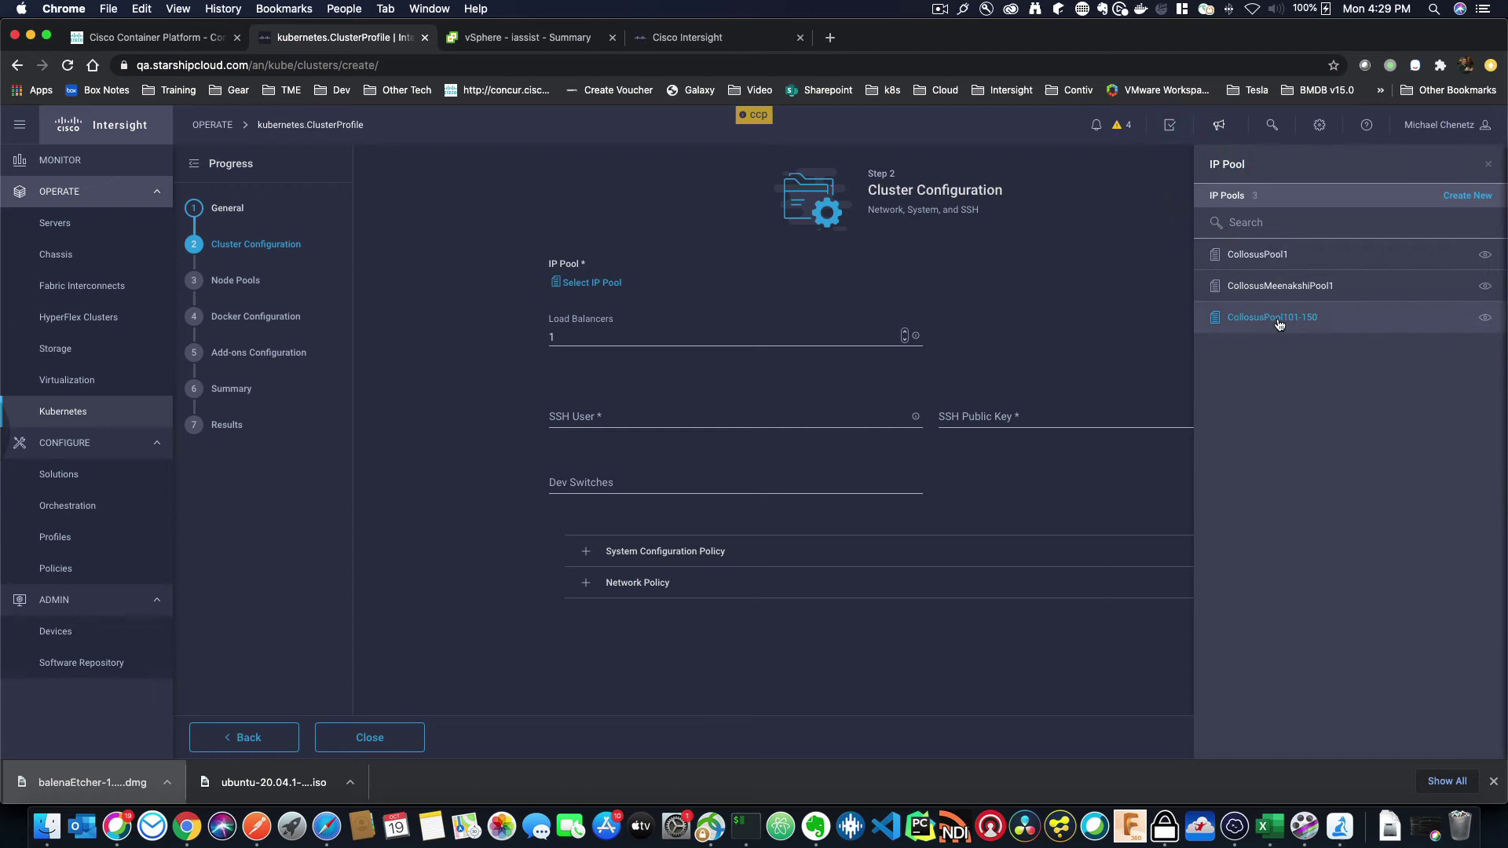
click(1279, 322)
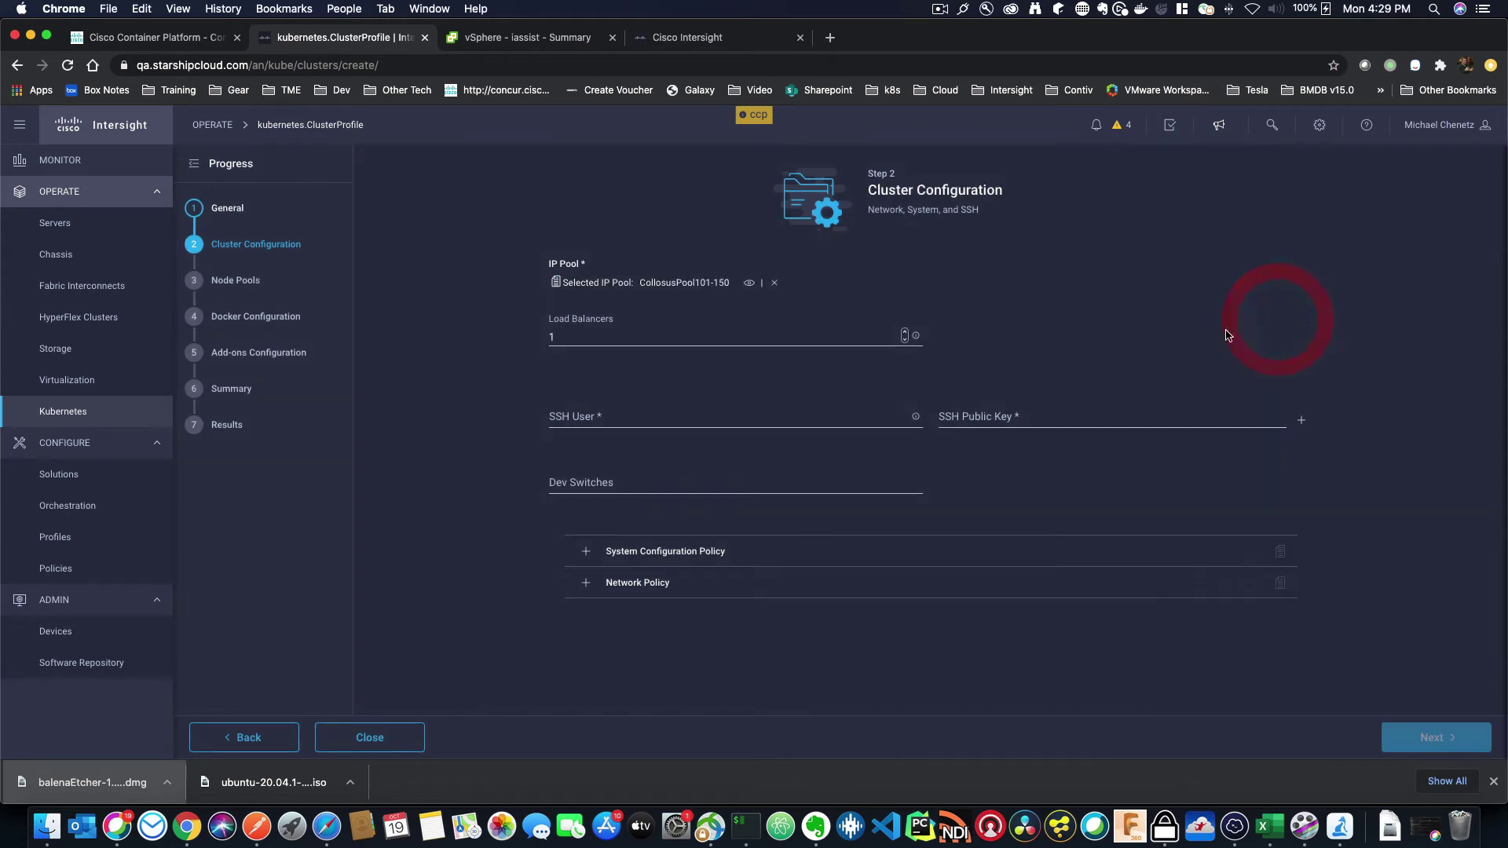
click(905, 336)
click(905, 333)
click(905, 332)
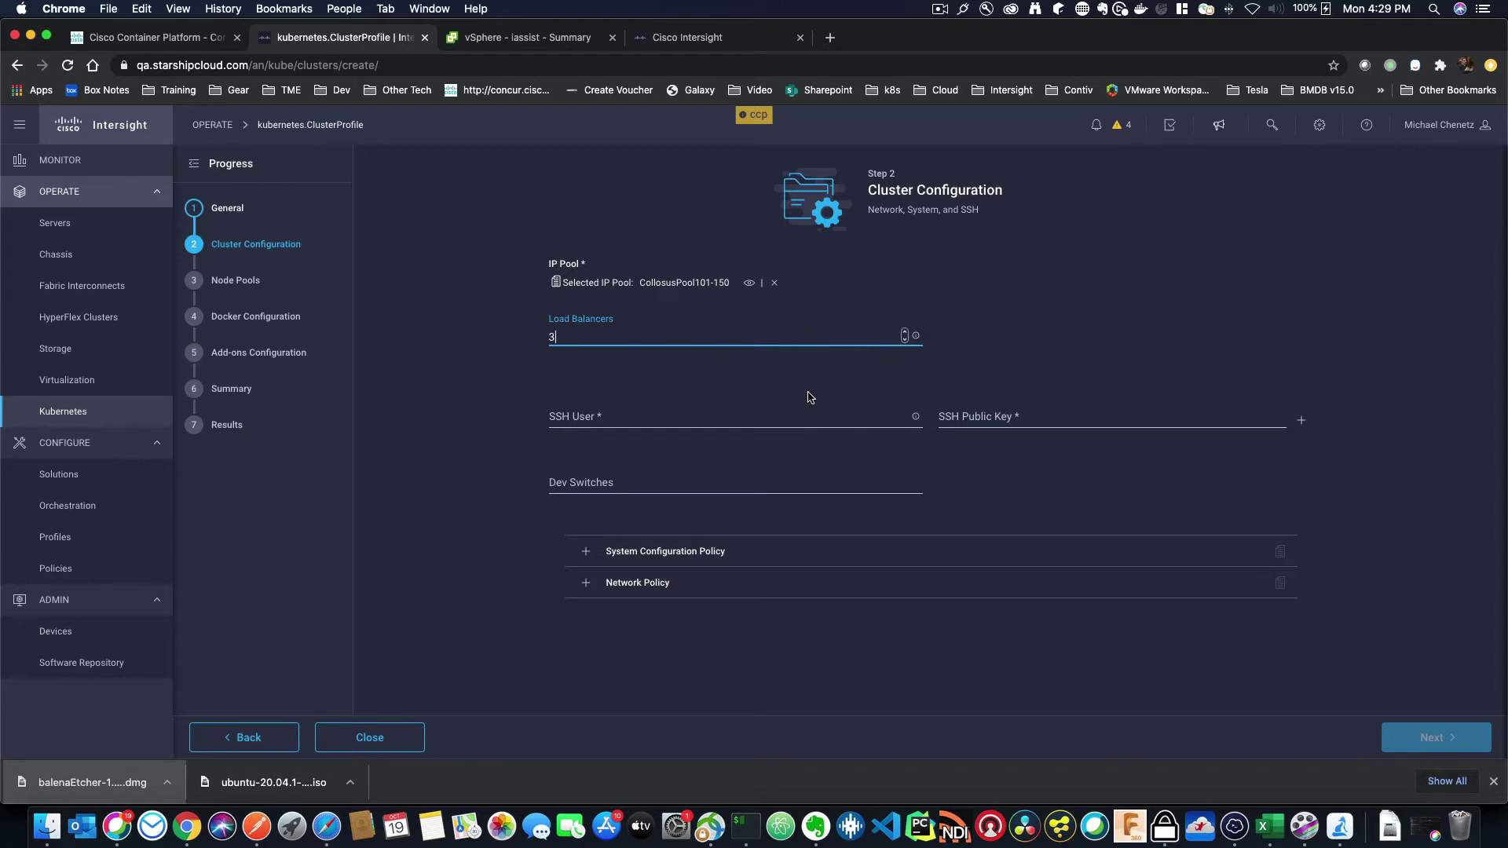
click(622, 418)
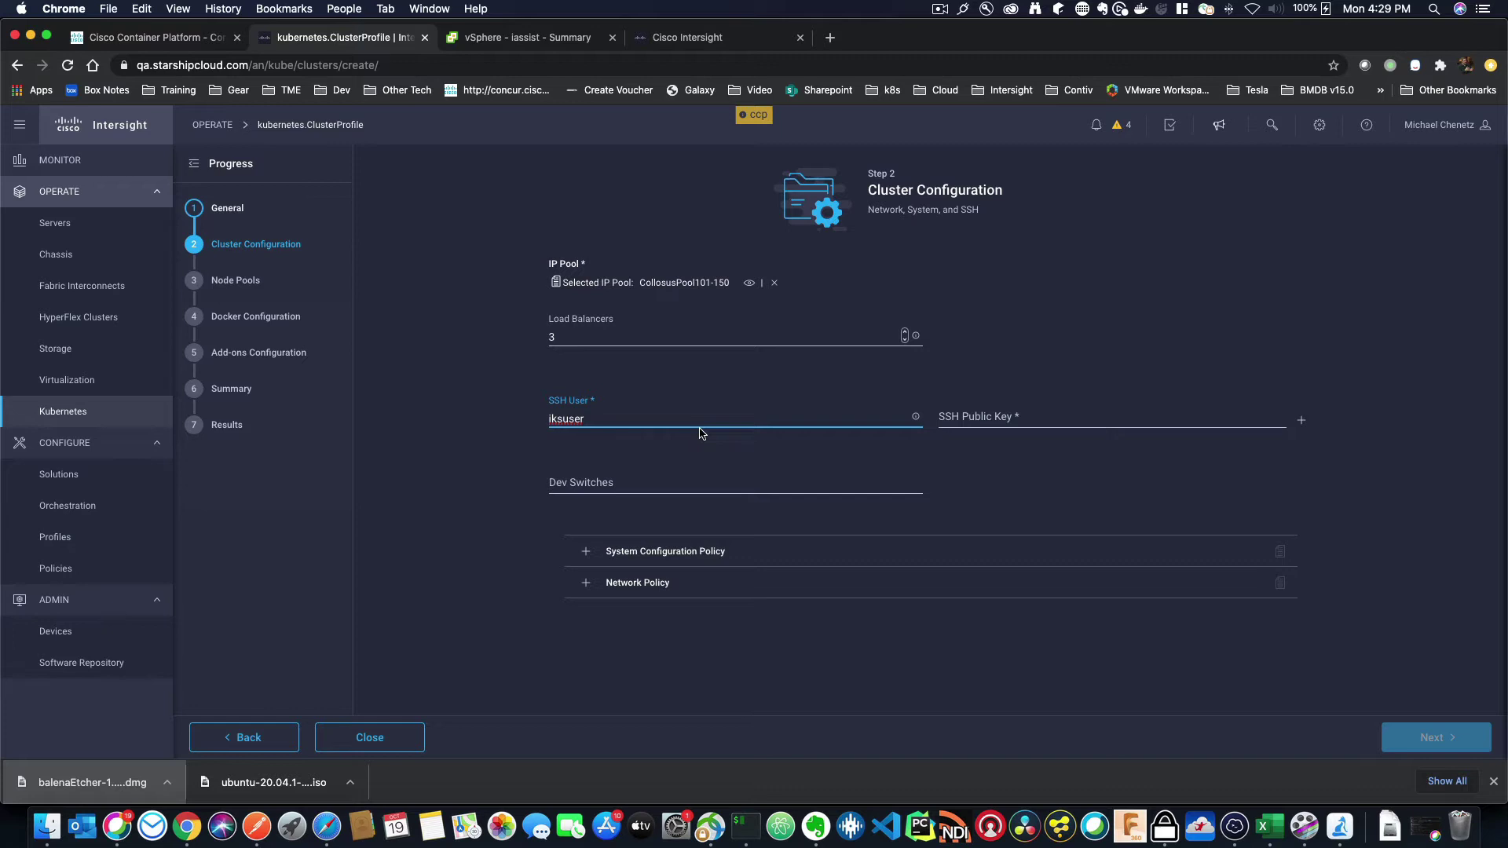
click(982, 420)
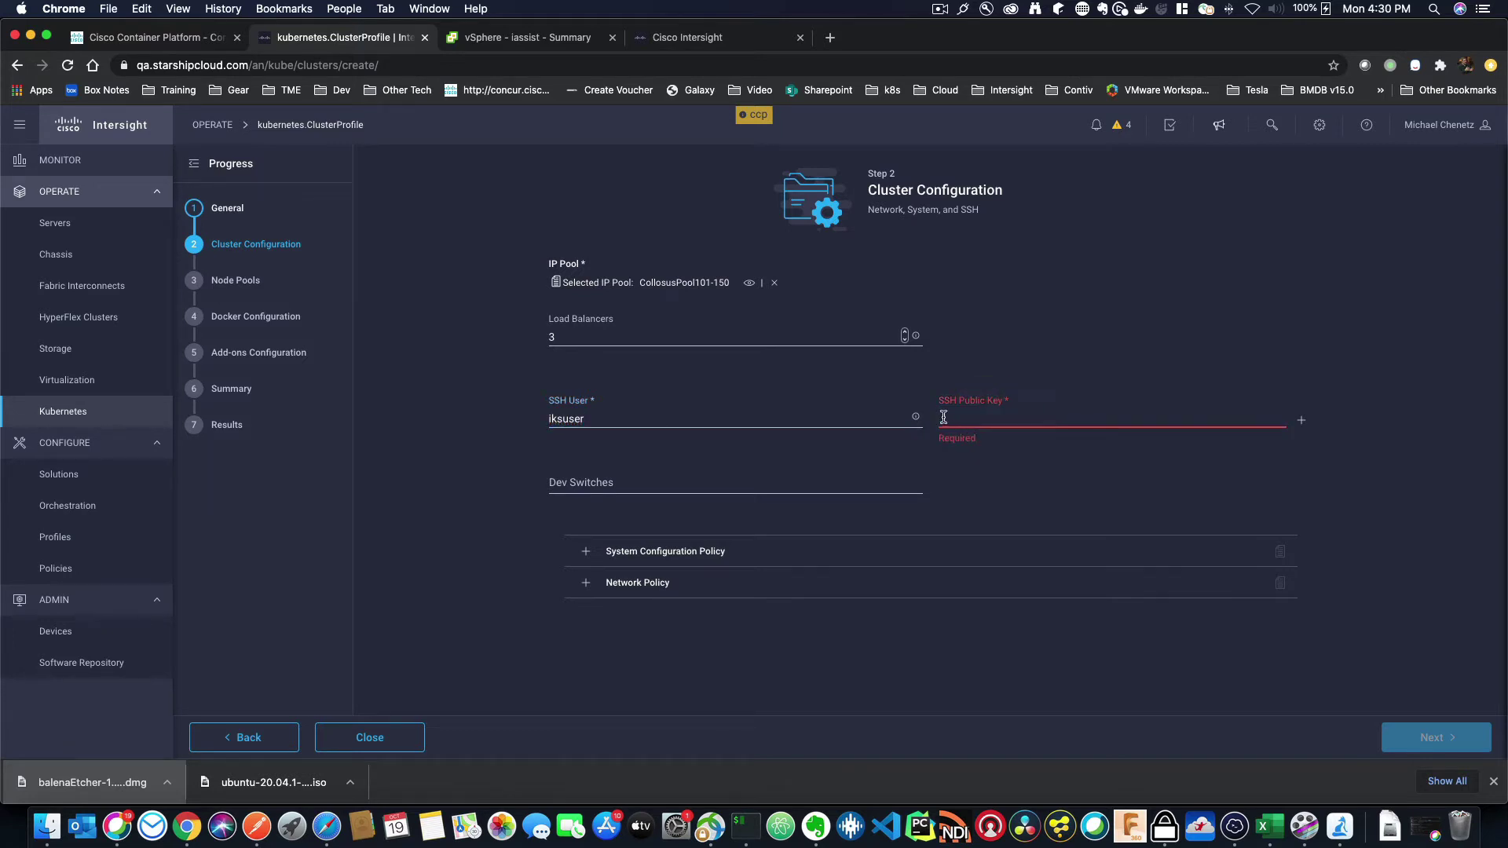
key(super+v)
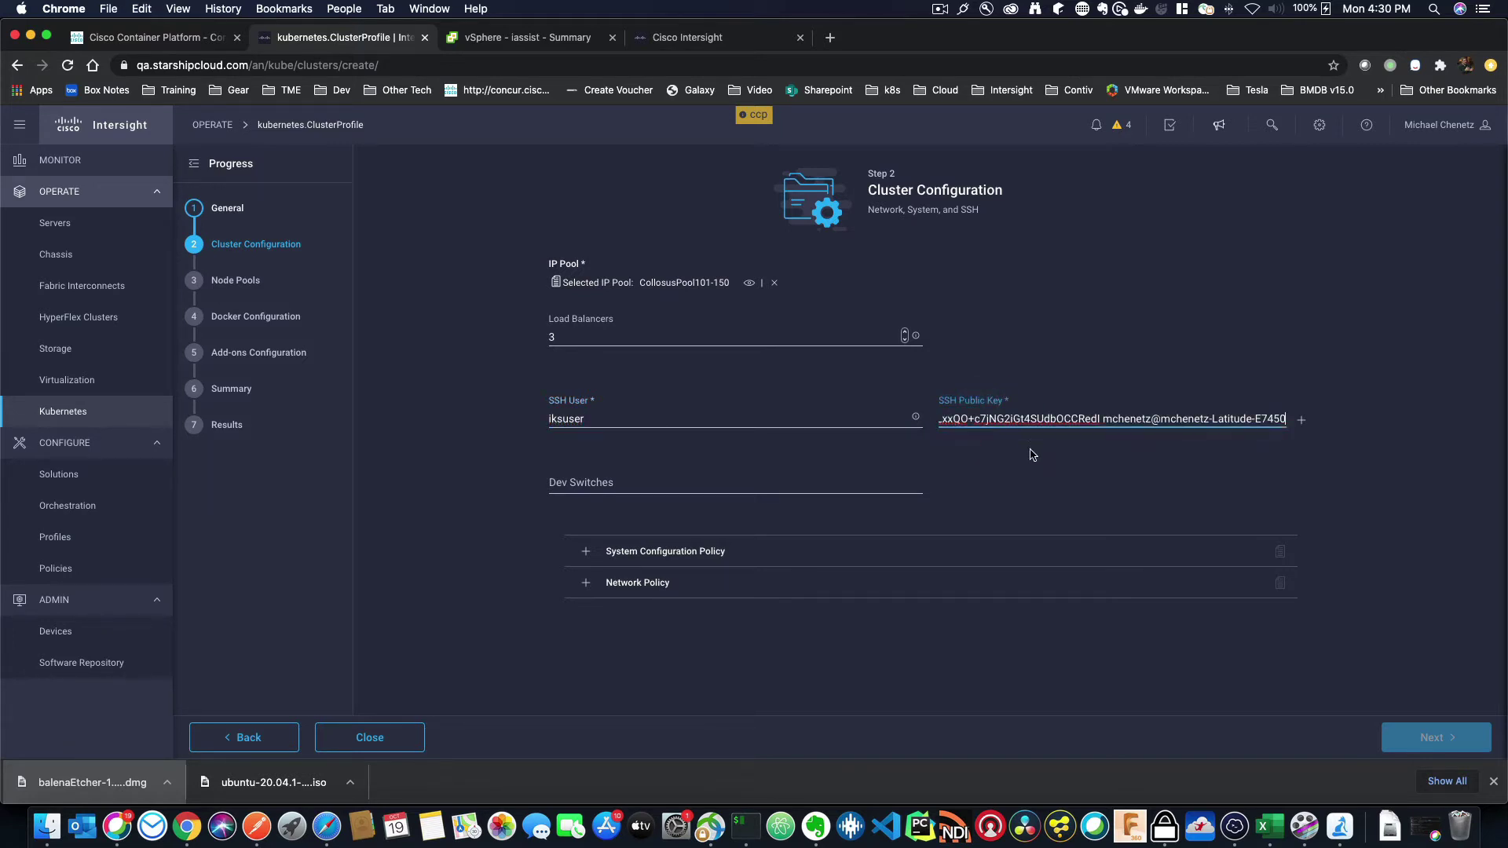
click(942, 521)
- Attach iks-clus1-sys-config-policy and iks-clus1-network-policy, then advance to Node Pools
click(716, 551)
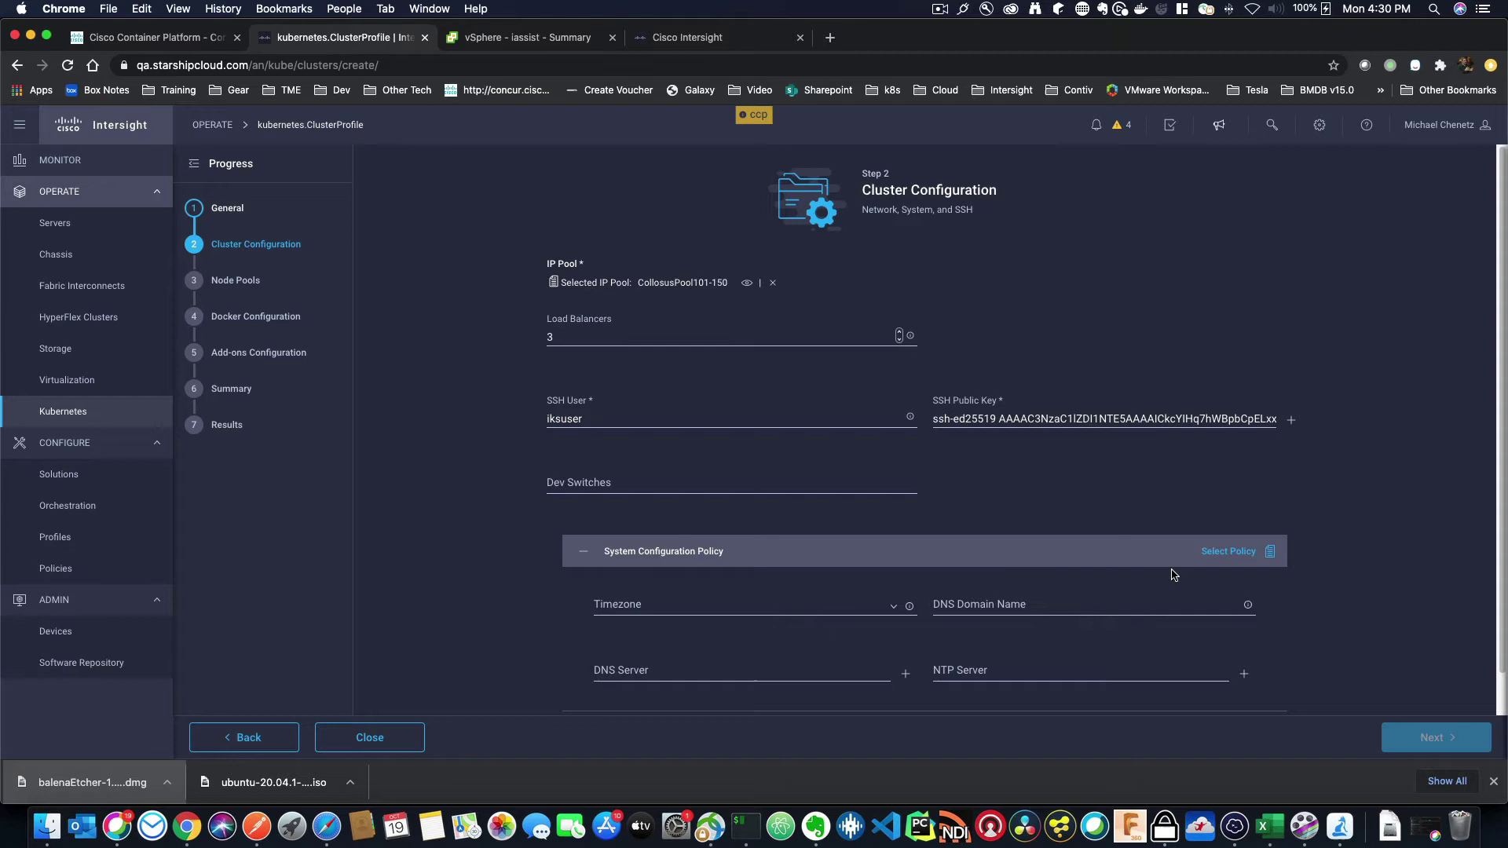
click(1233, 552)
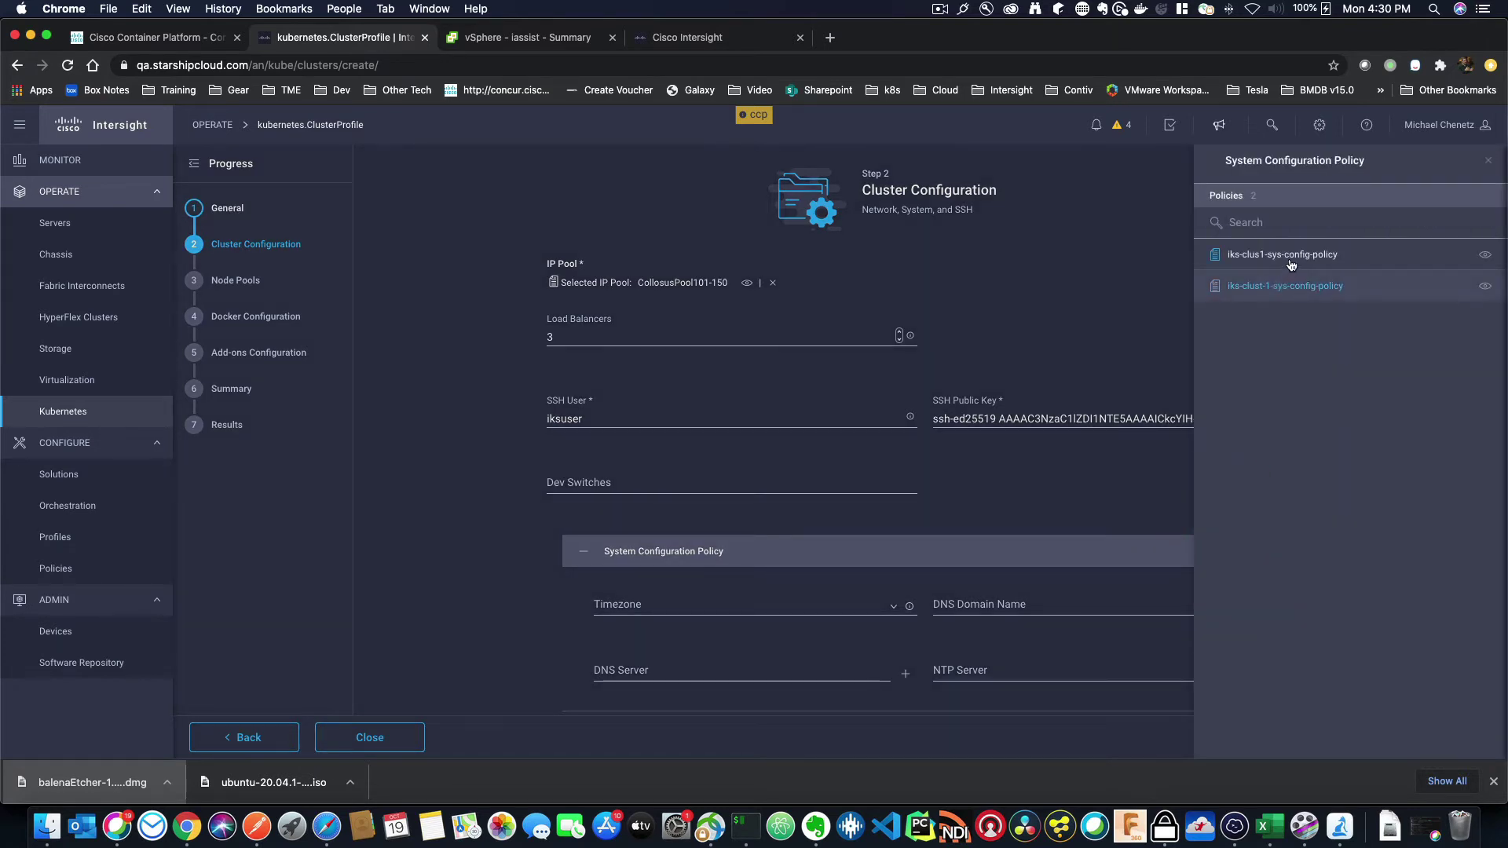
click(1289, 259)
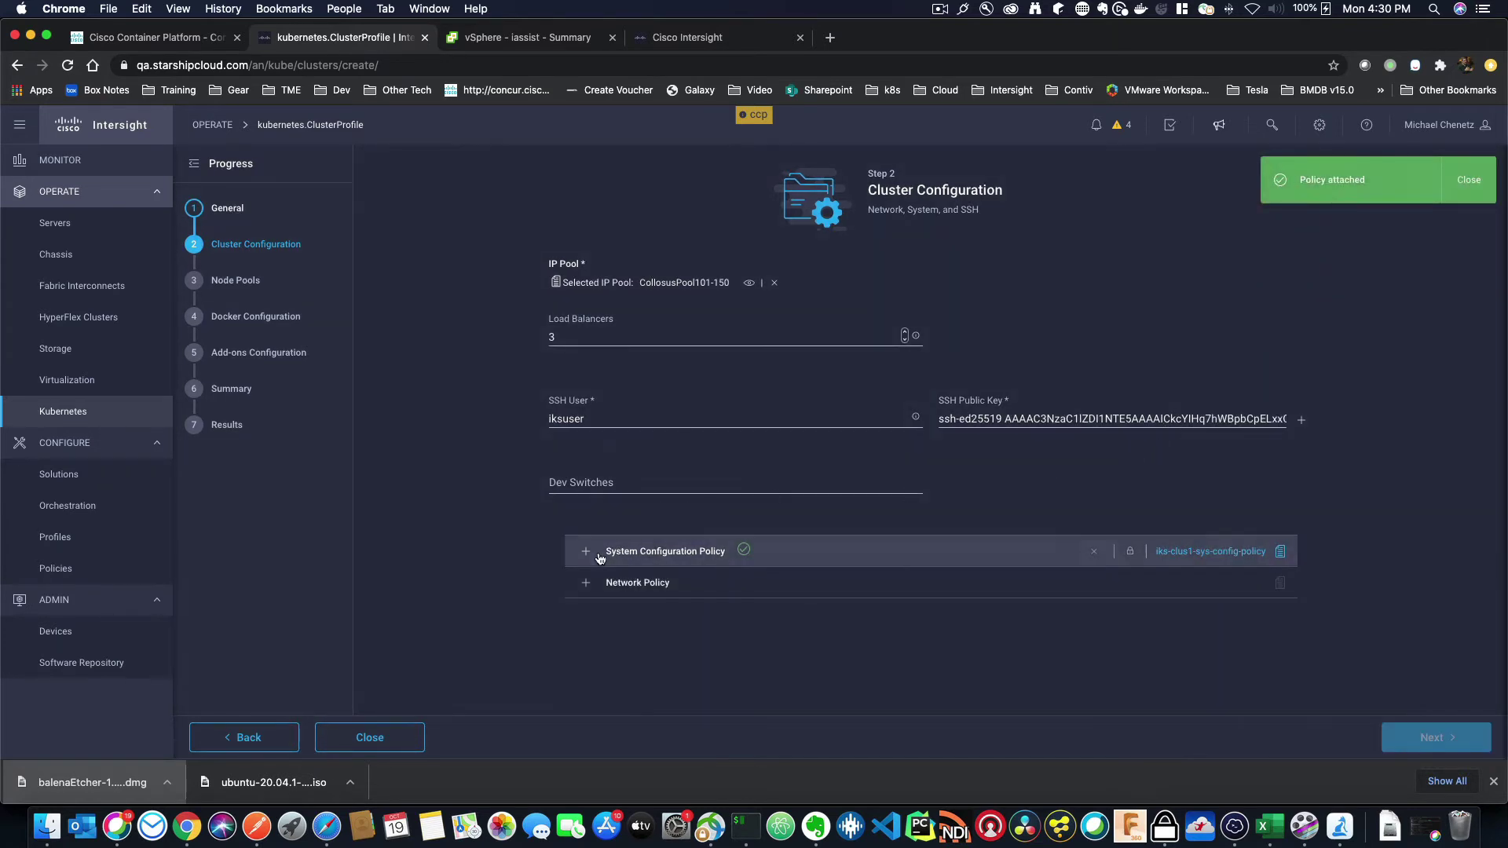
click(588, 554)
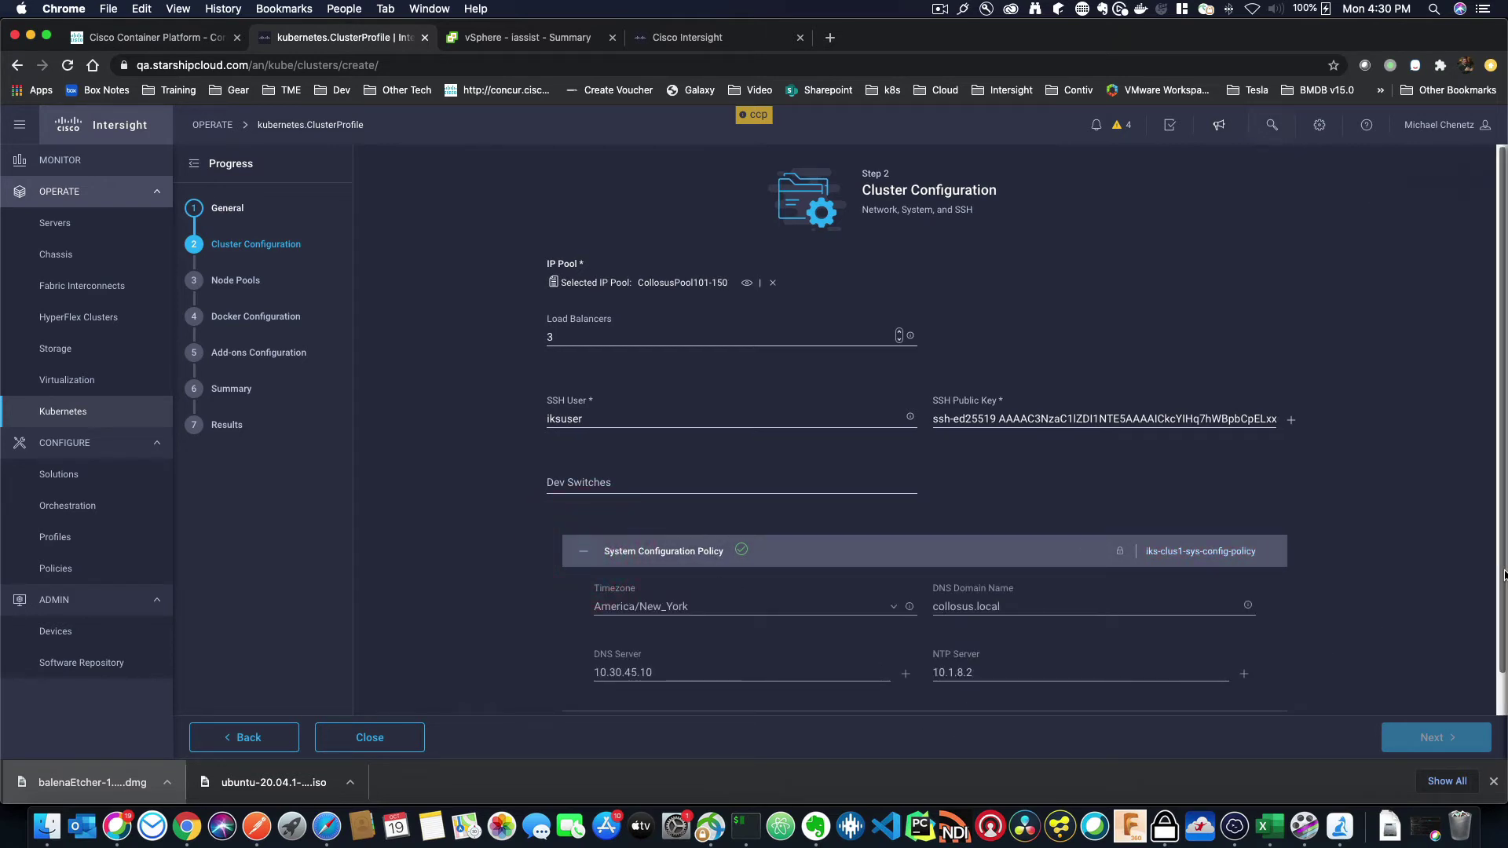
scroll(920, 654, down, 1)
click(638, 684)
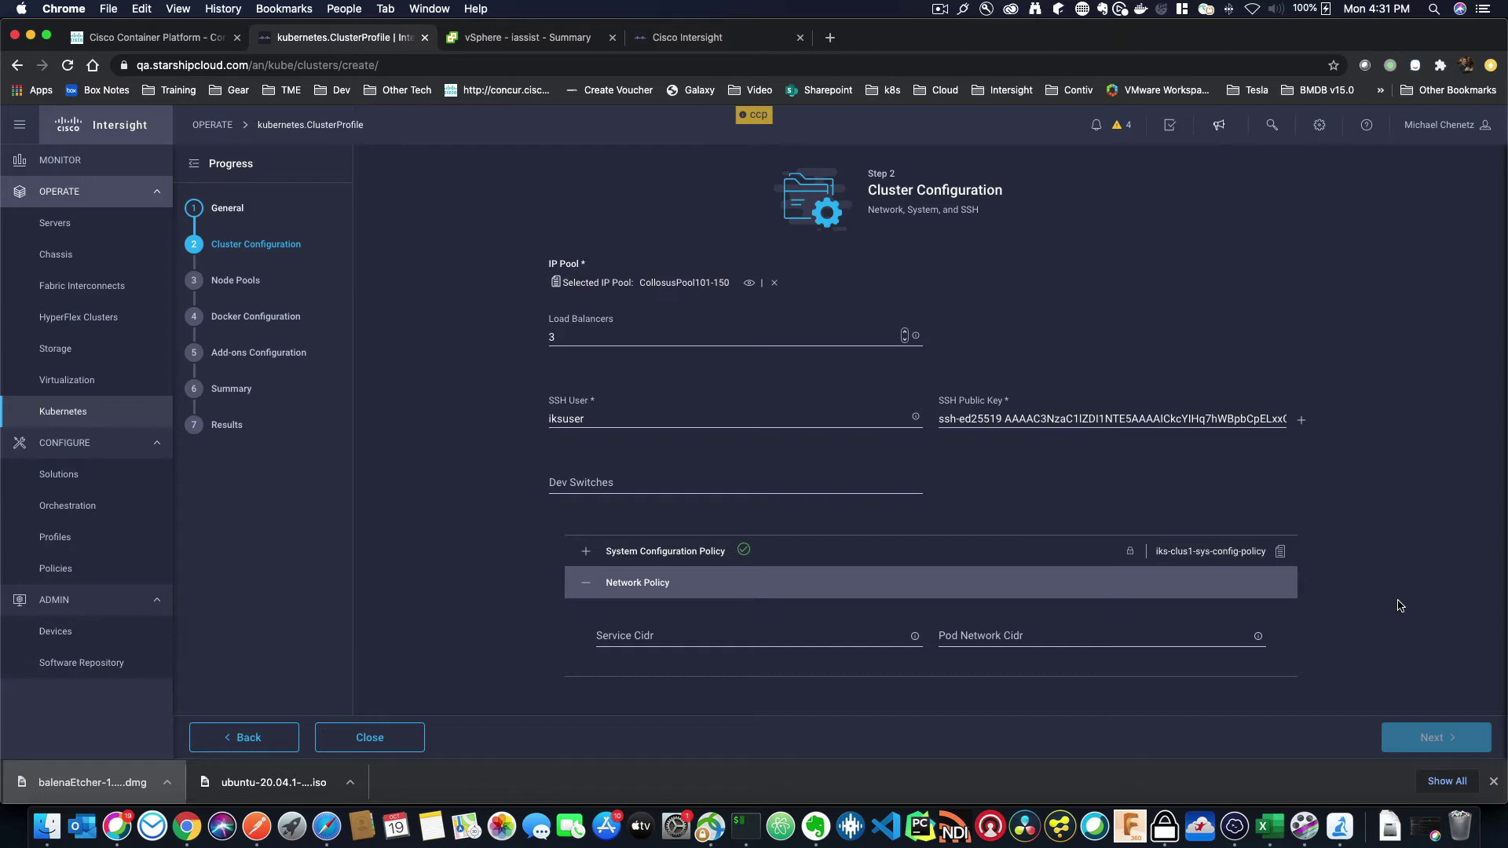
click(1253, 589)
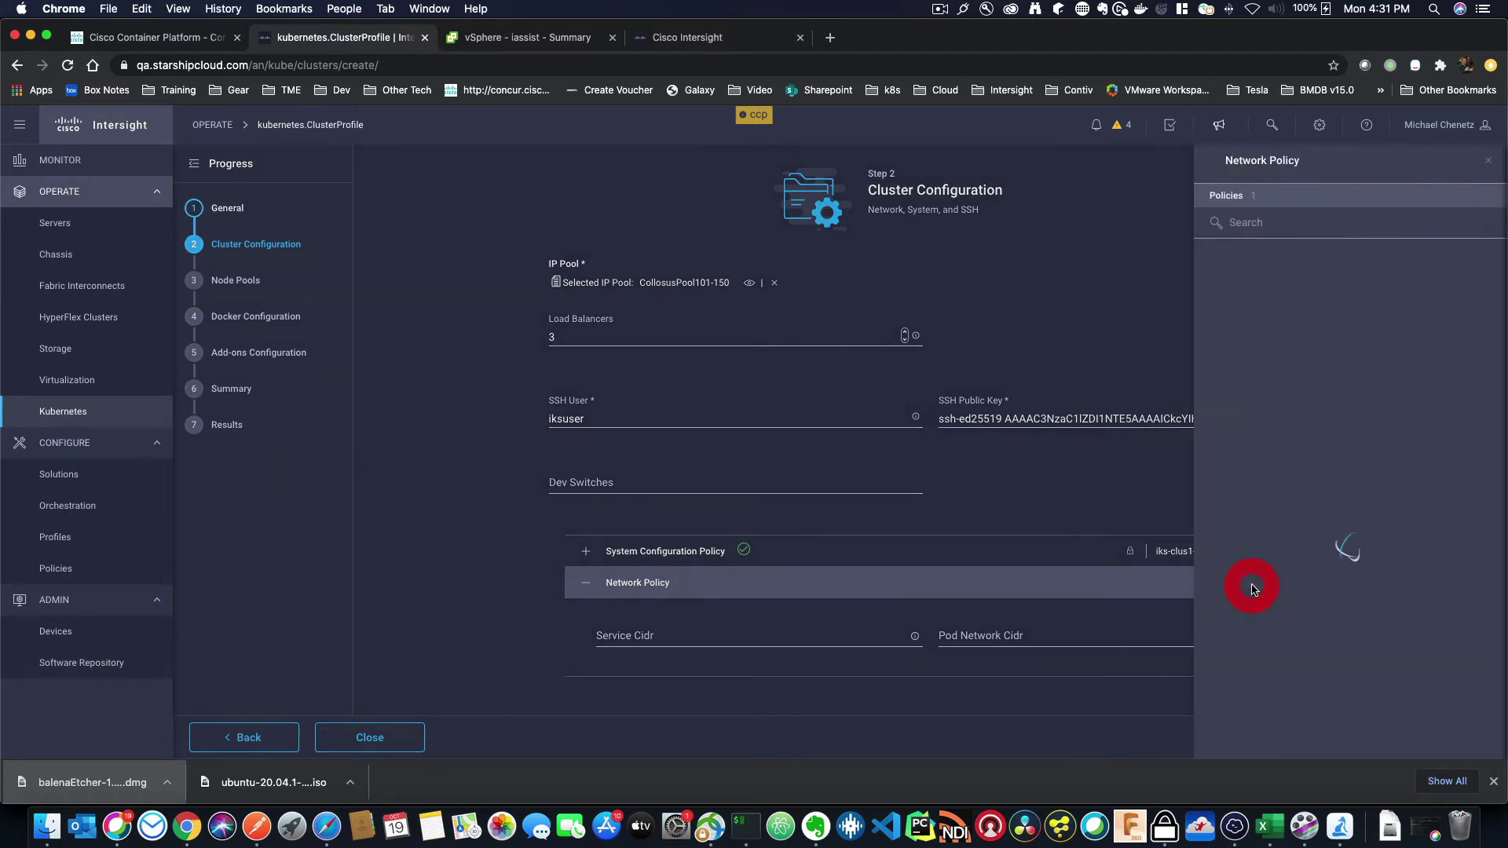
click(1283, 260)
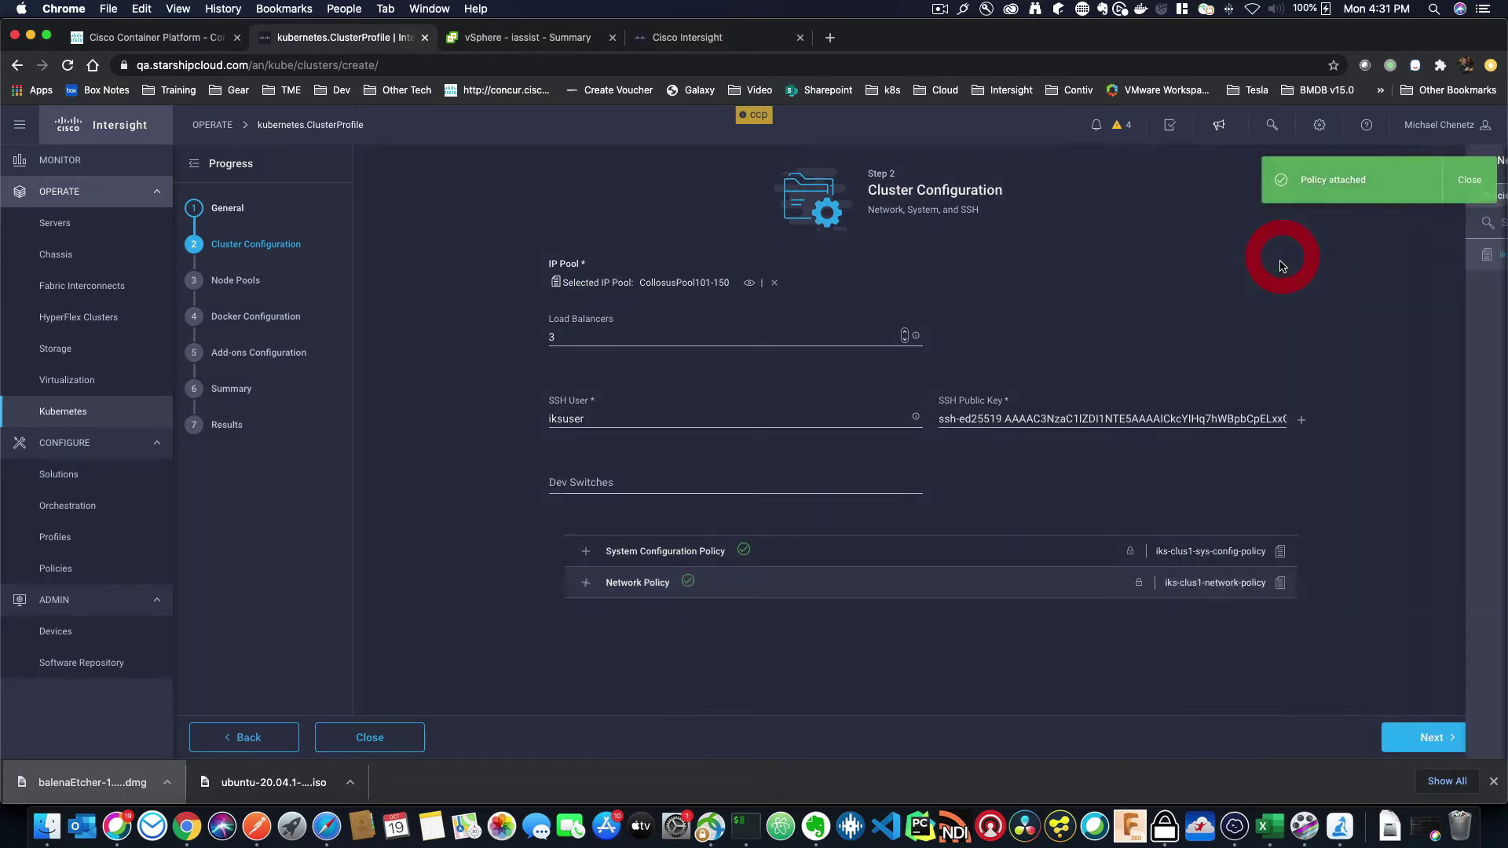
click(586, 582)
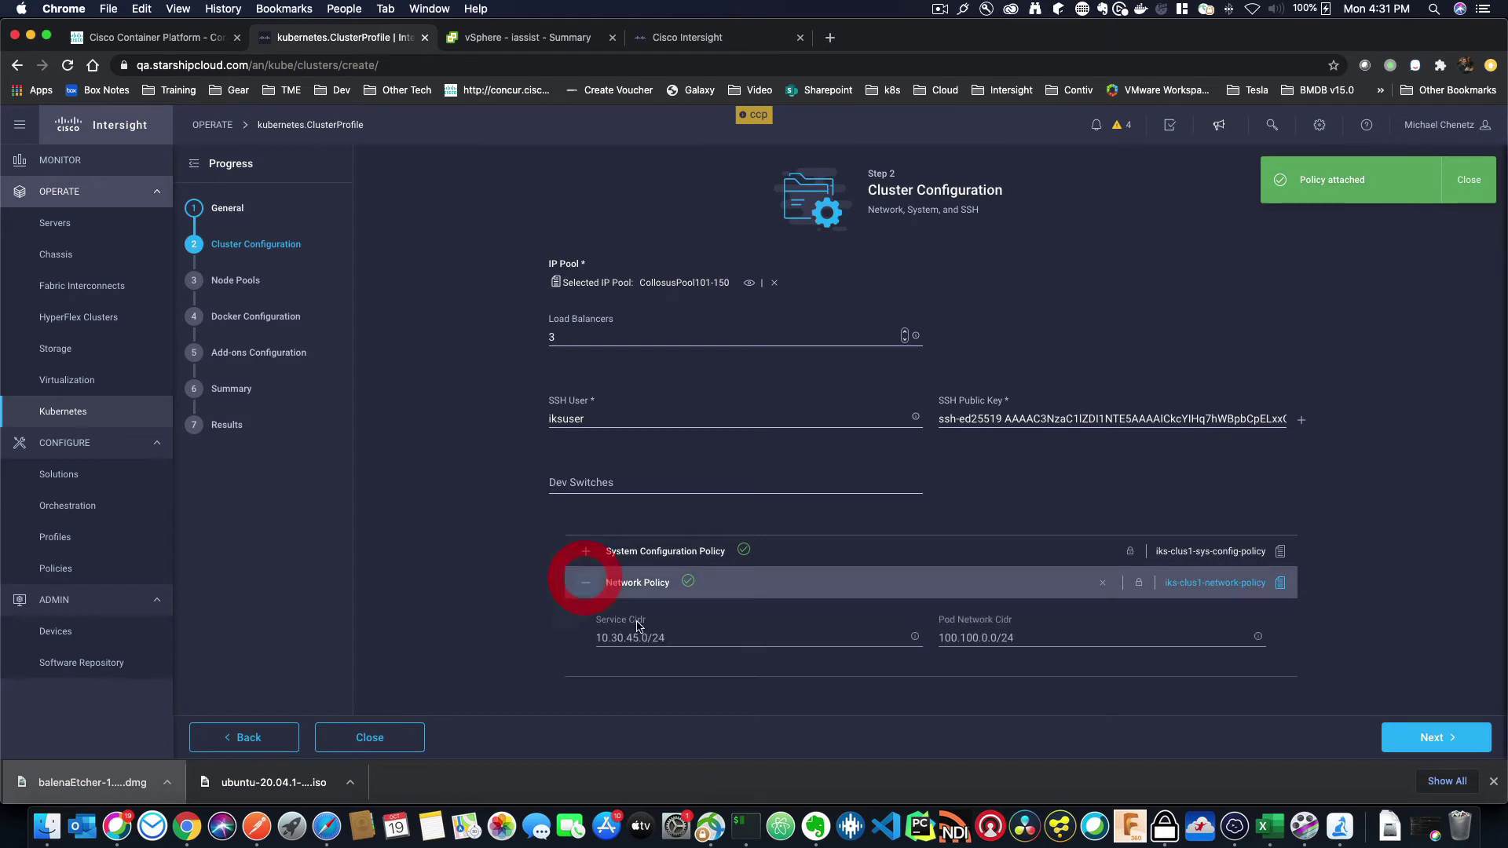
click(1441, 736)
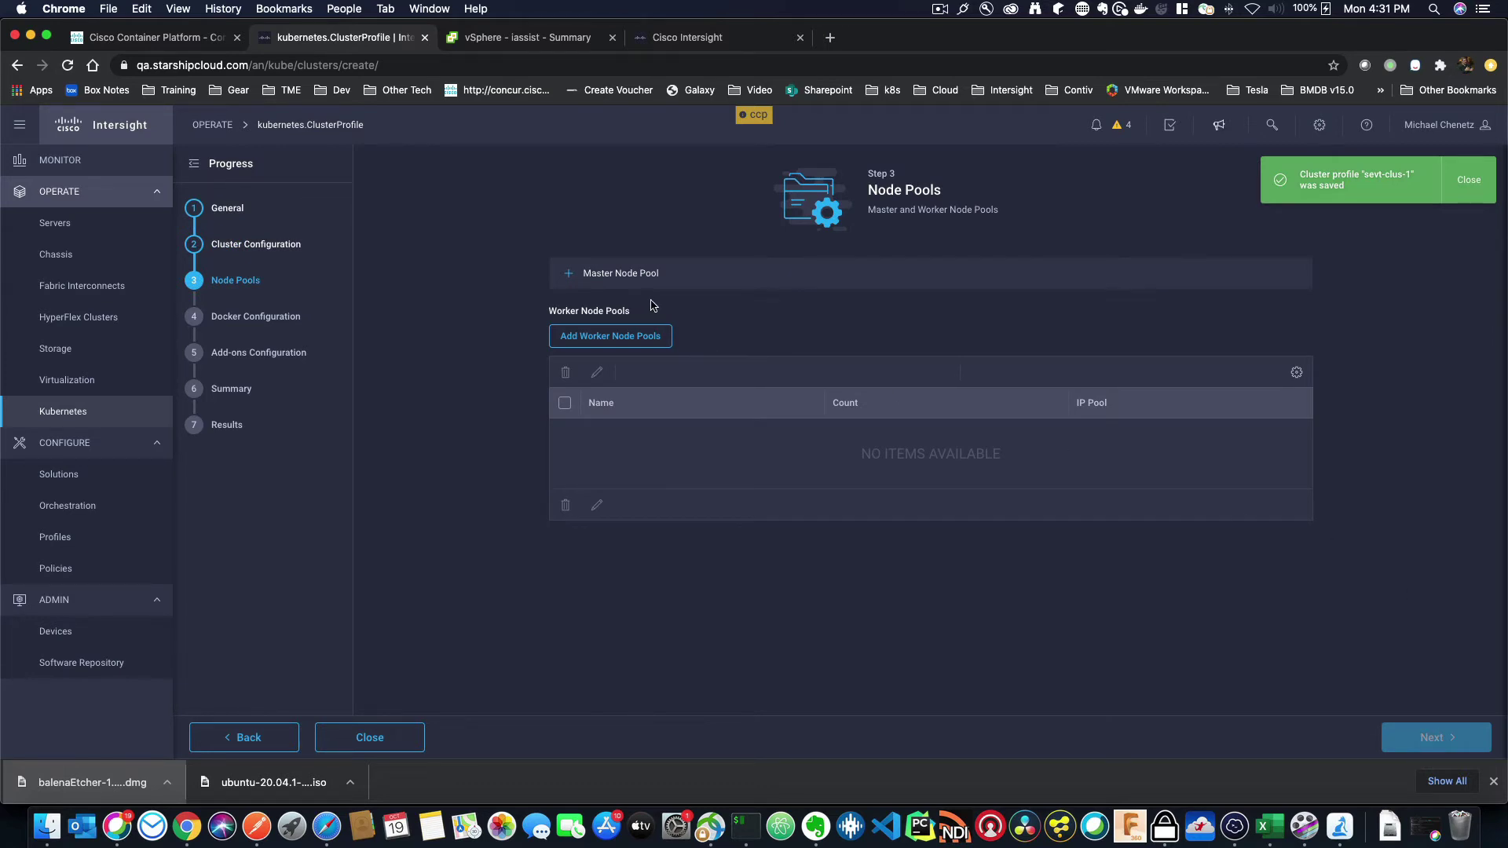
- Set the master node pool to ESXi with the iks-small instance type
click(570, 277)
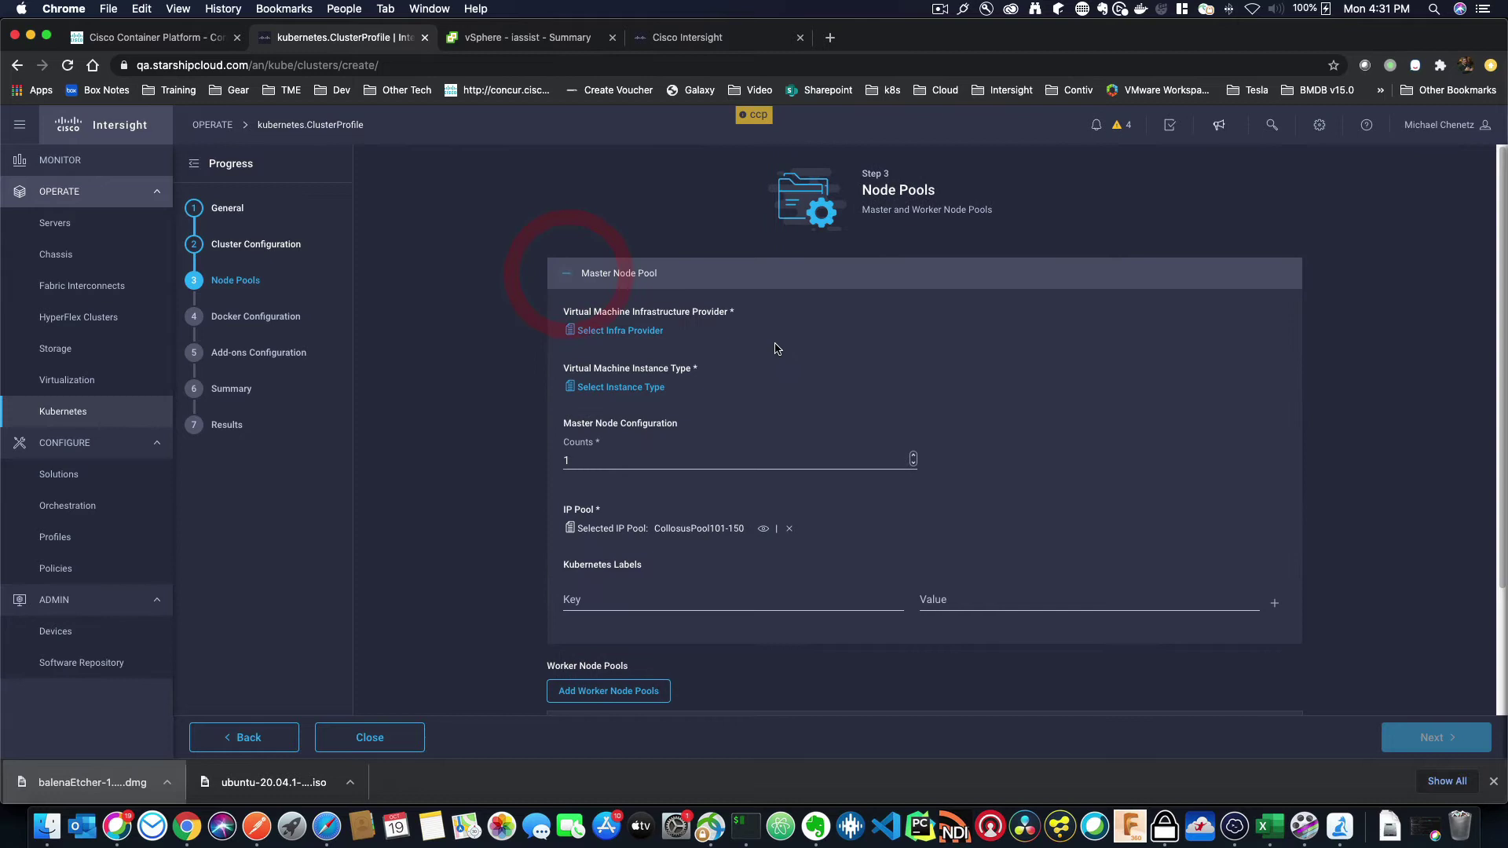
click(632, 333)
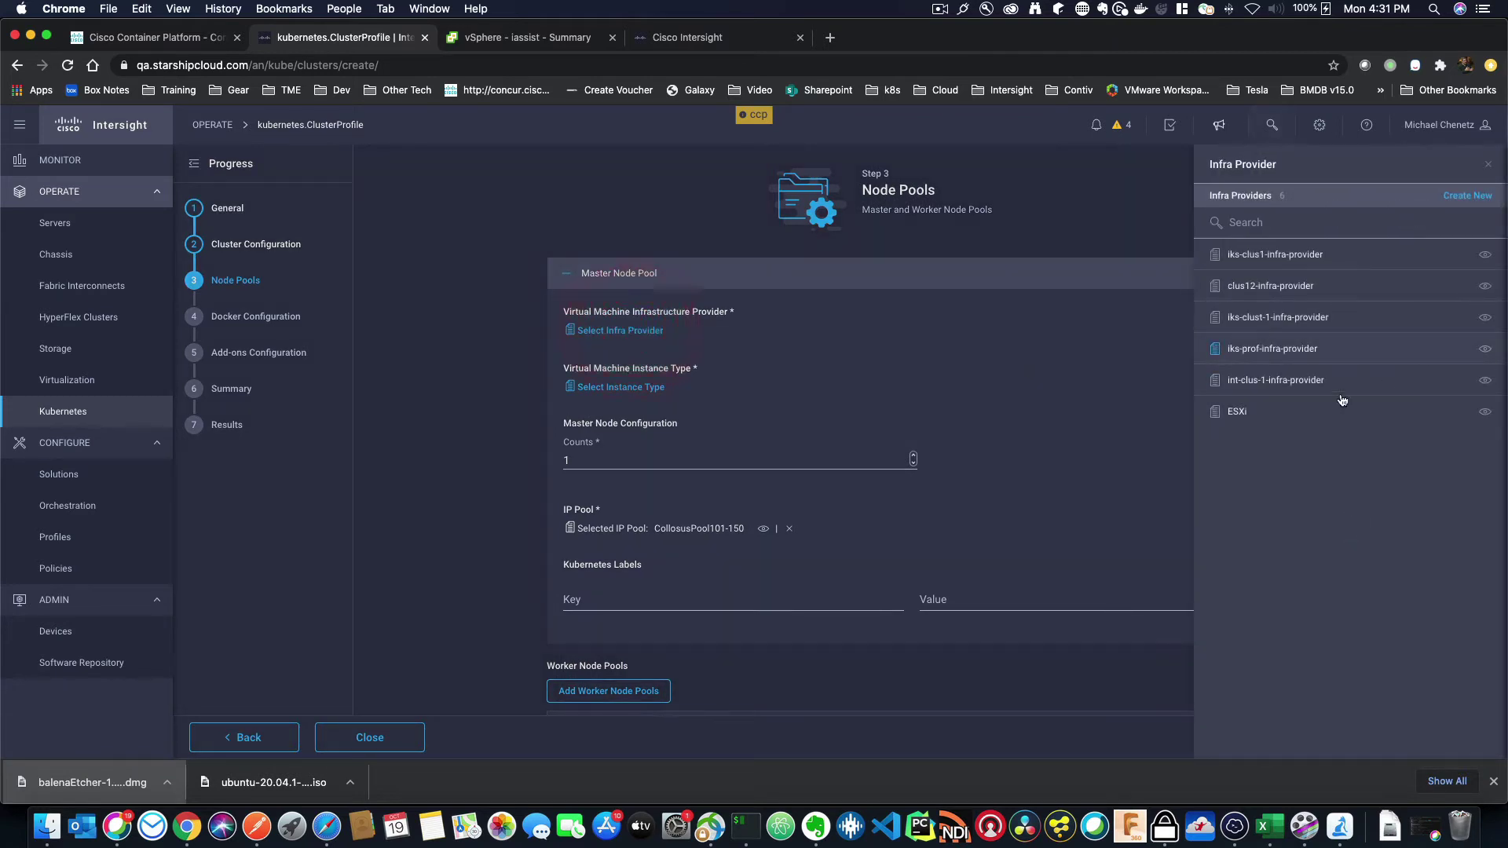
click(1230, 412)
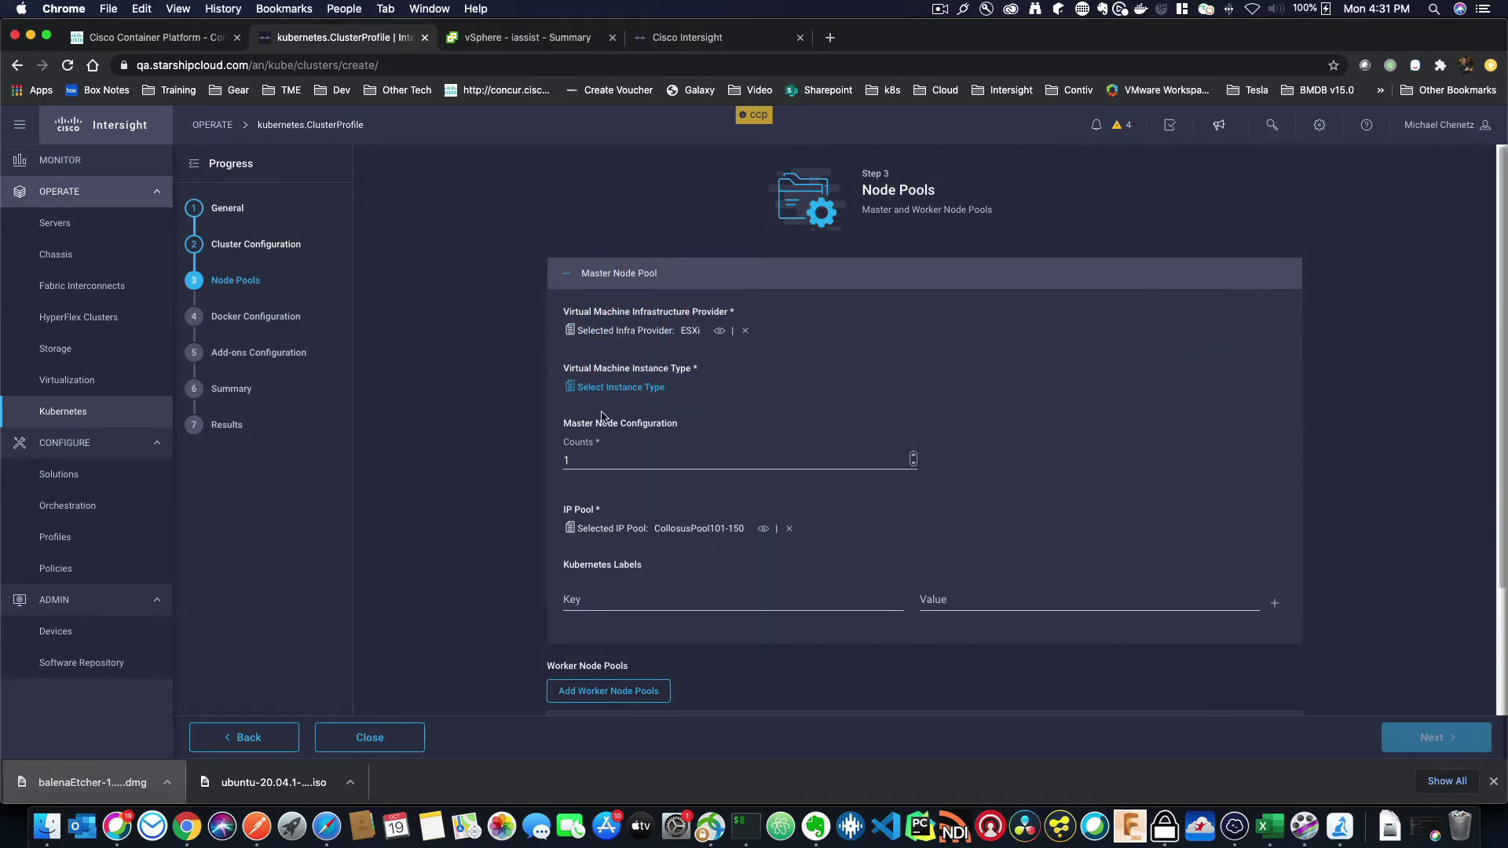
click(616, 388)
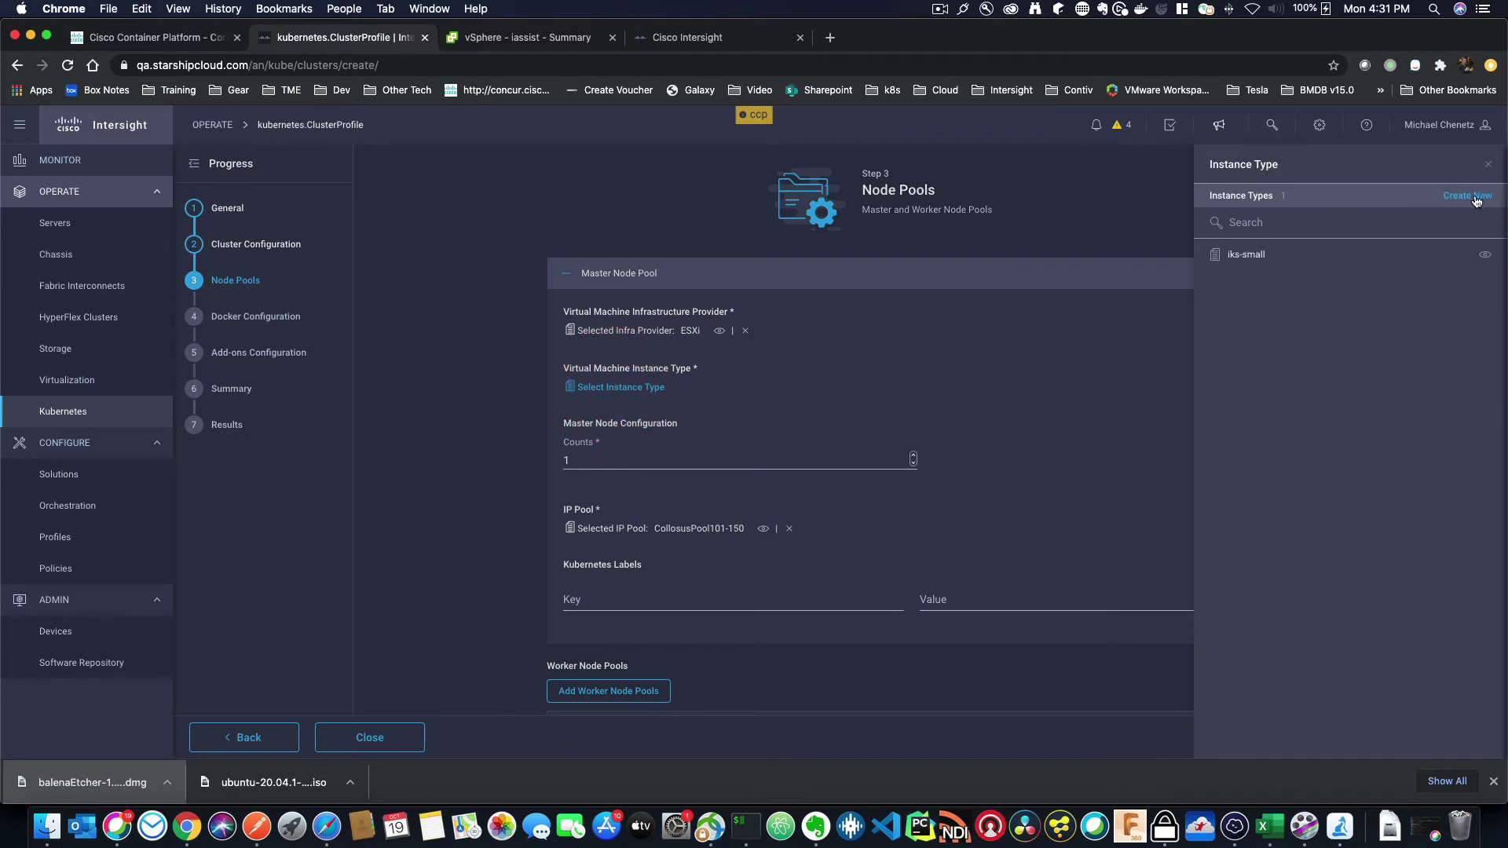
click(1485, 255)
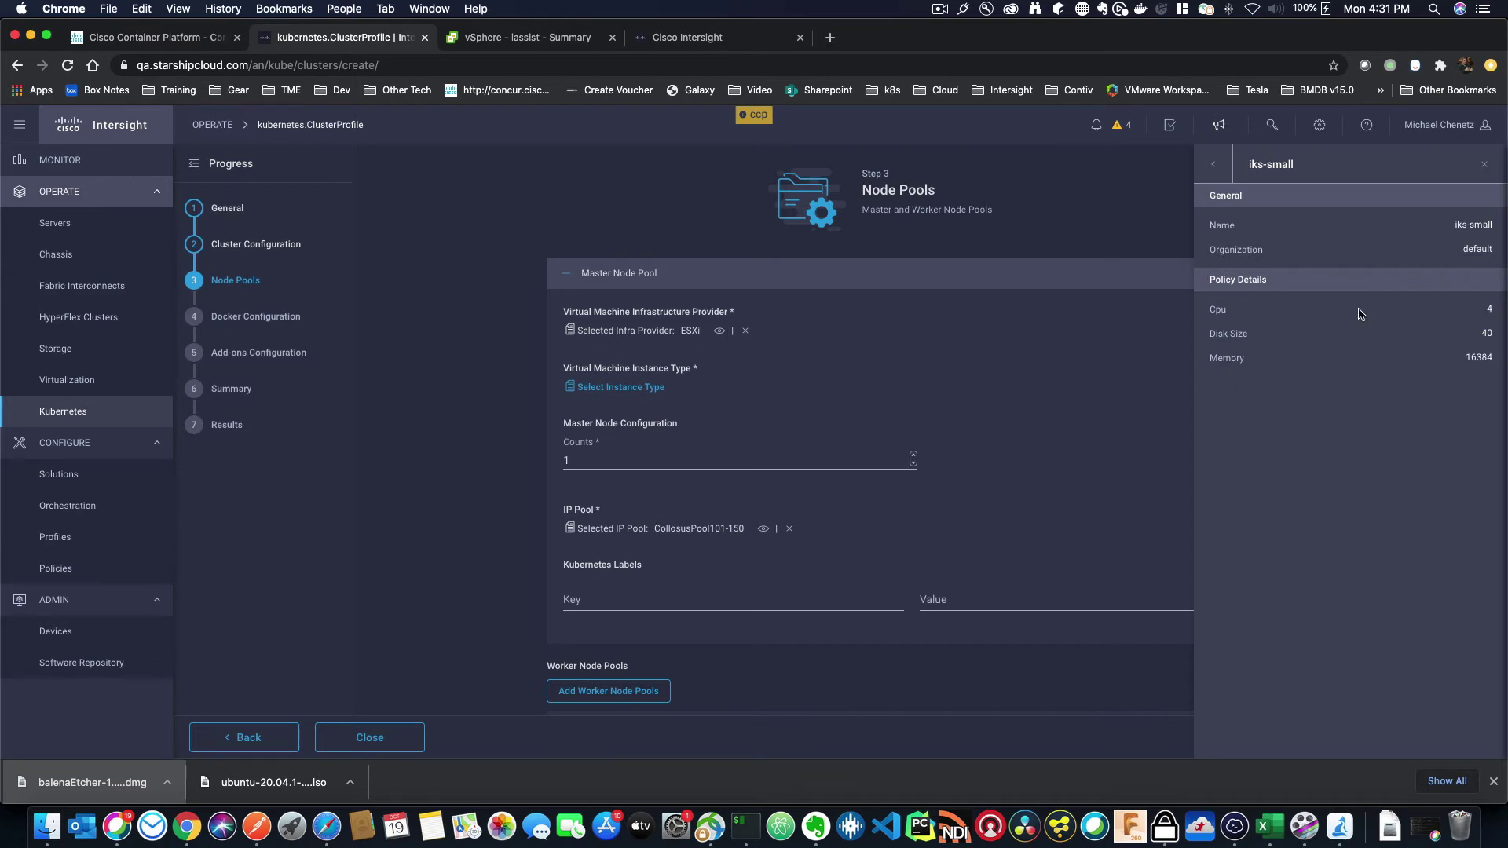
click(1216, 164)
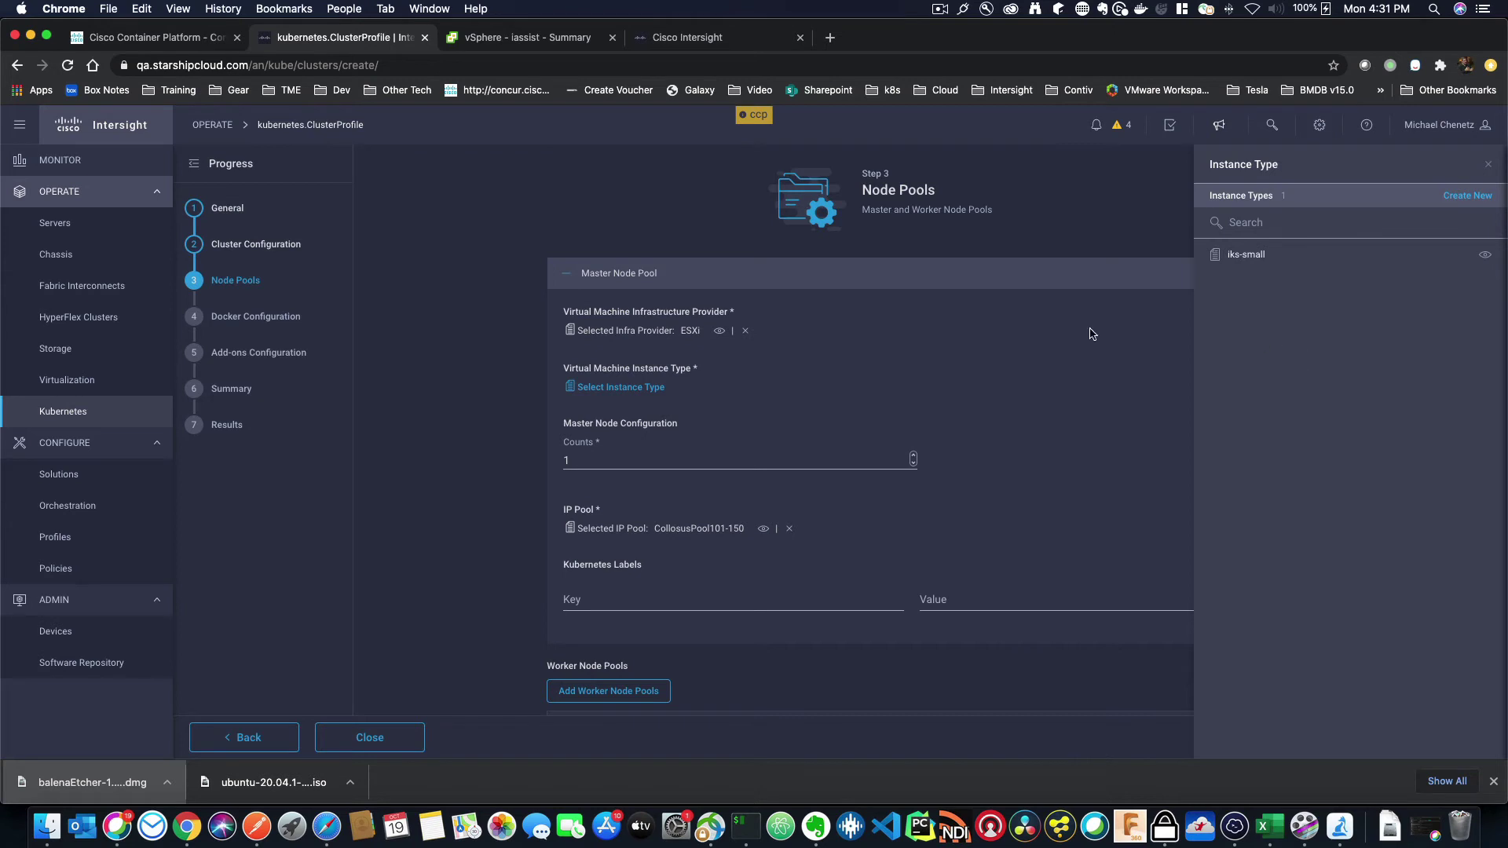
click(1247, 257)
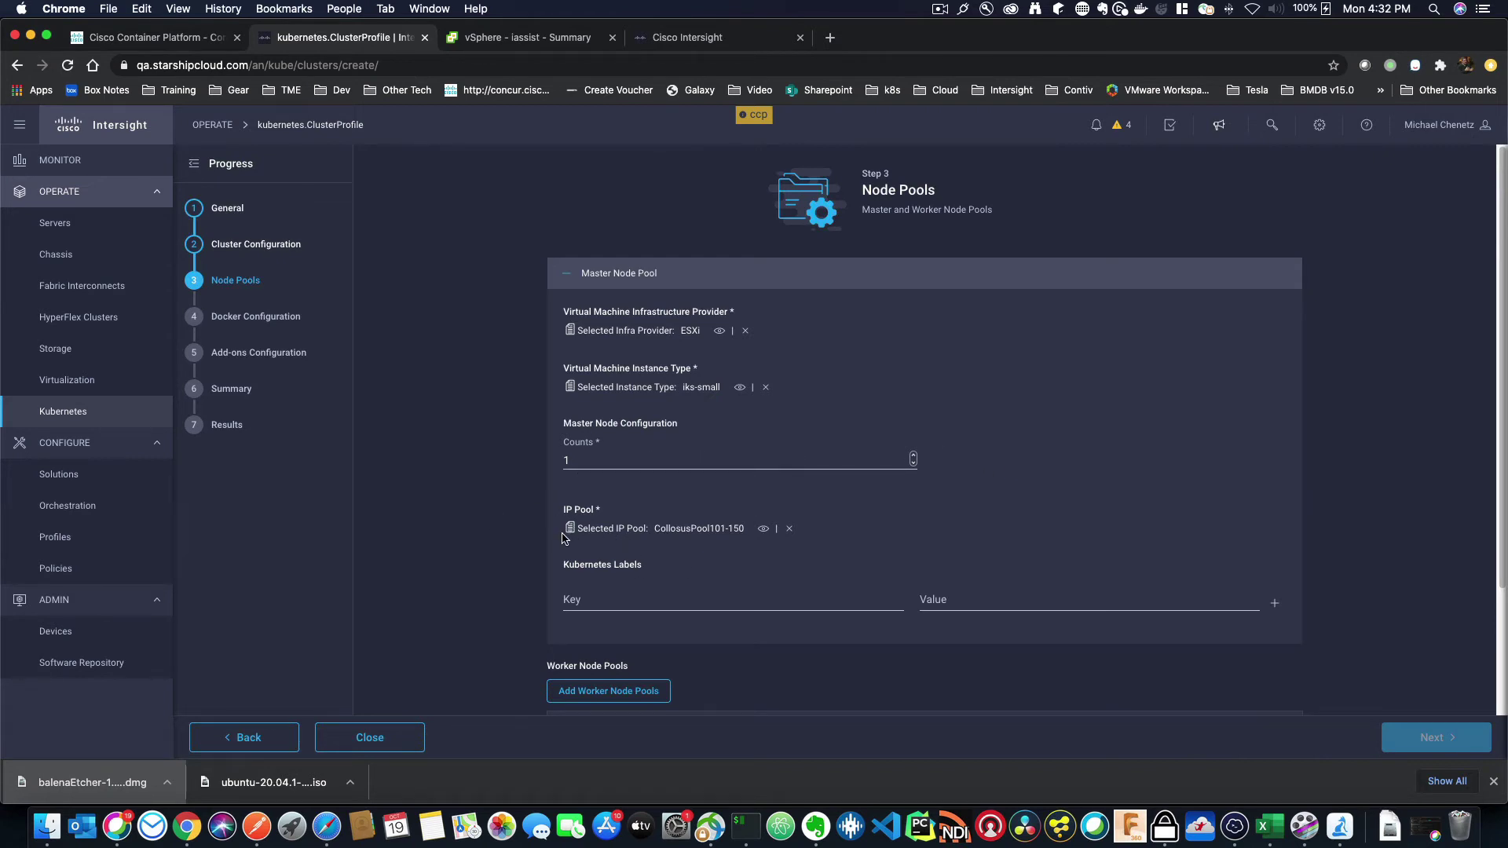
- Label the master pool type: gpu and scroll down to Worker Node Pools
click(600, 600)
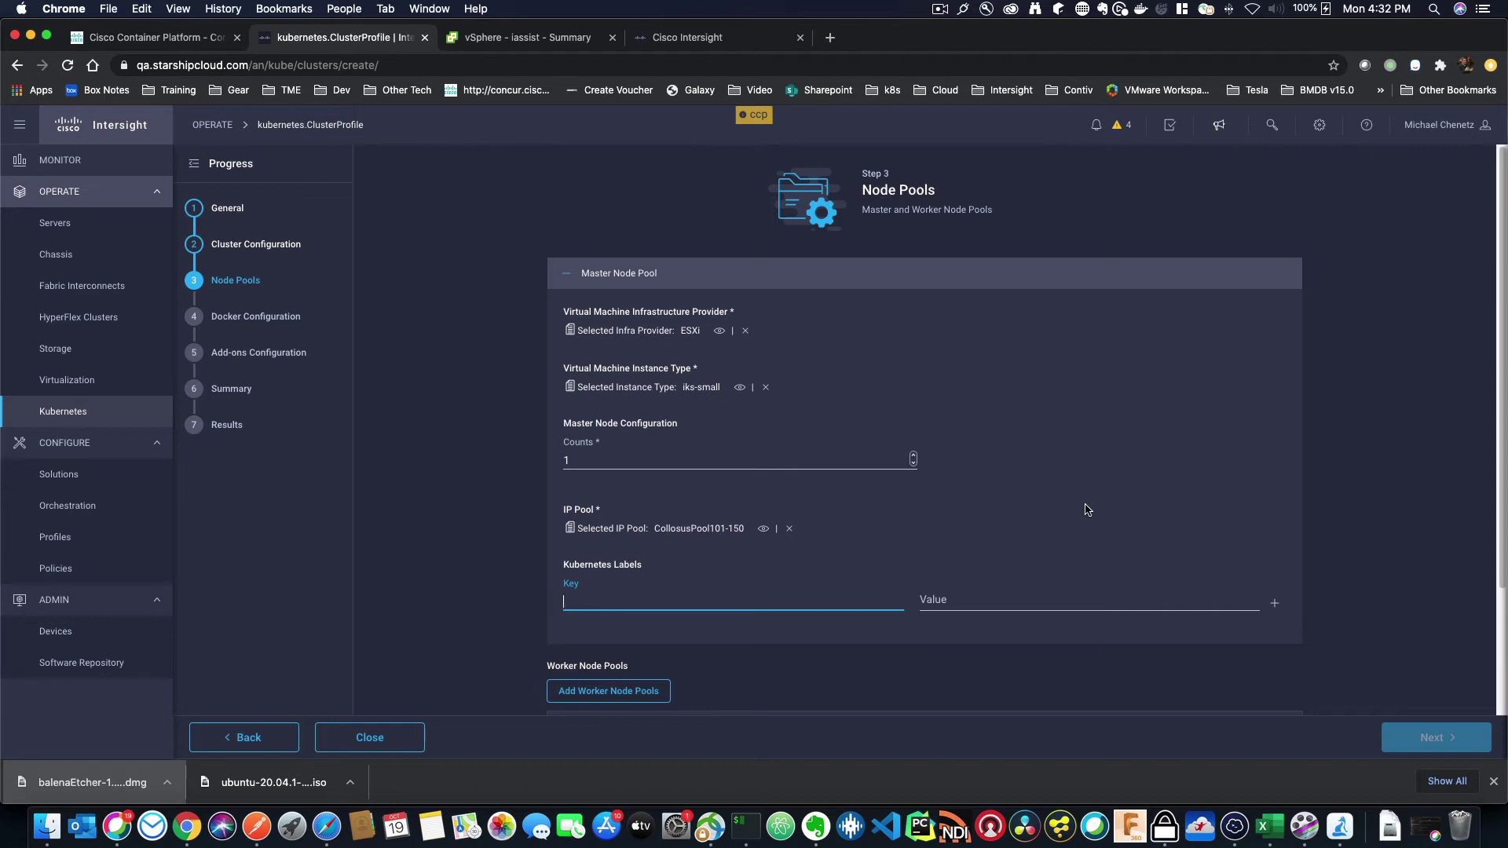
key(Tab)
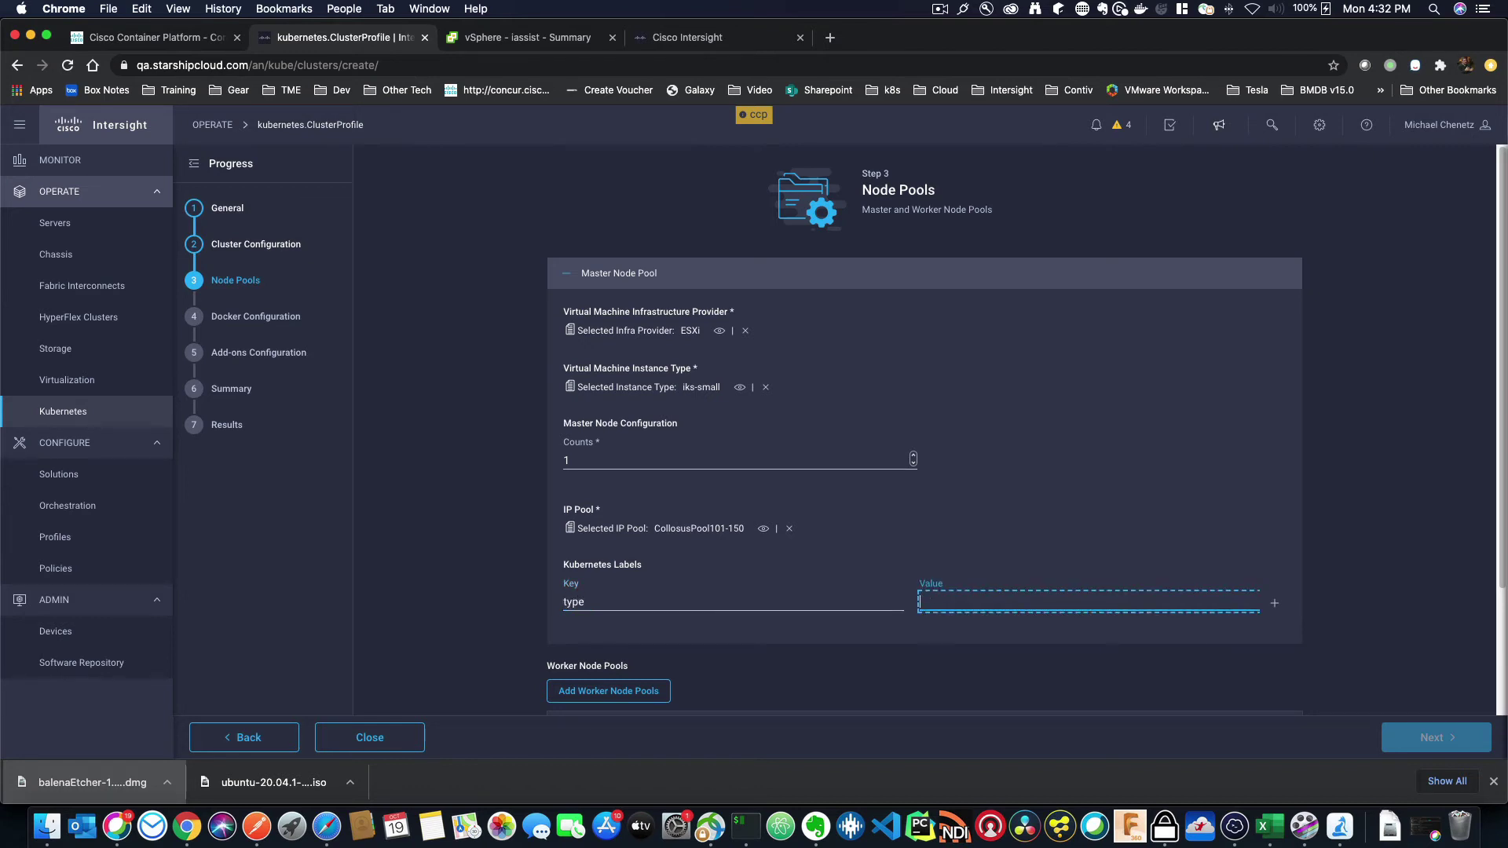
text(gpu)
click(1109, 485)
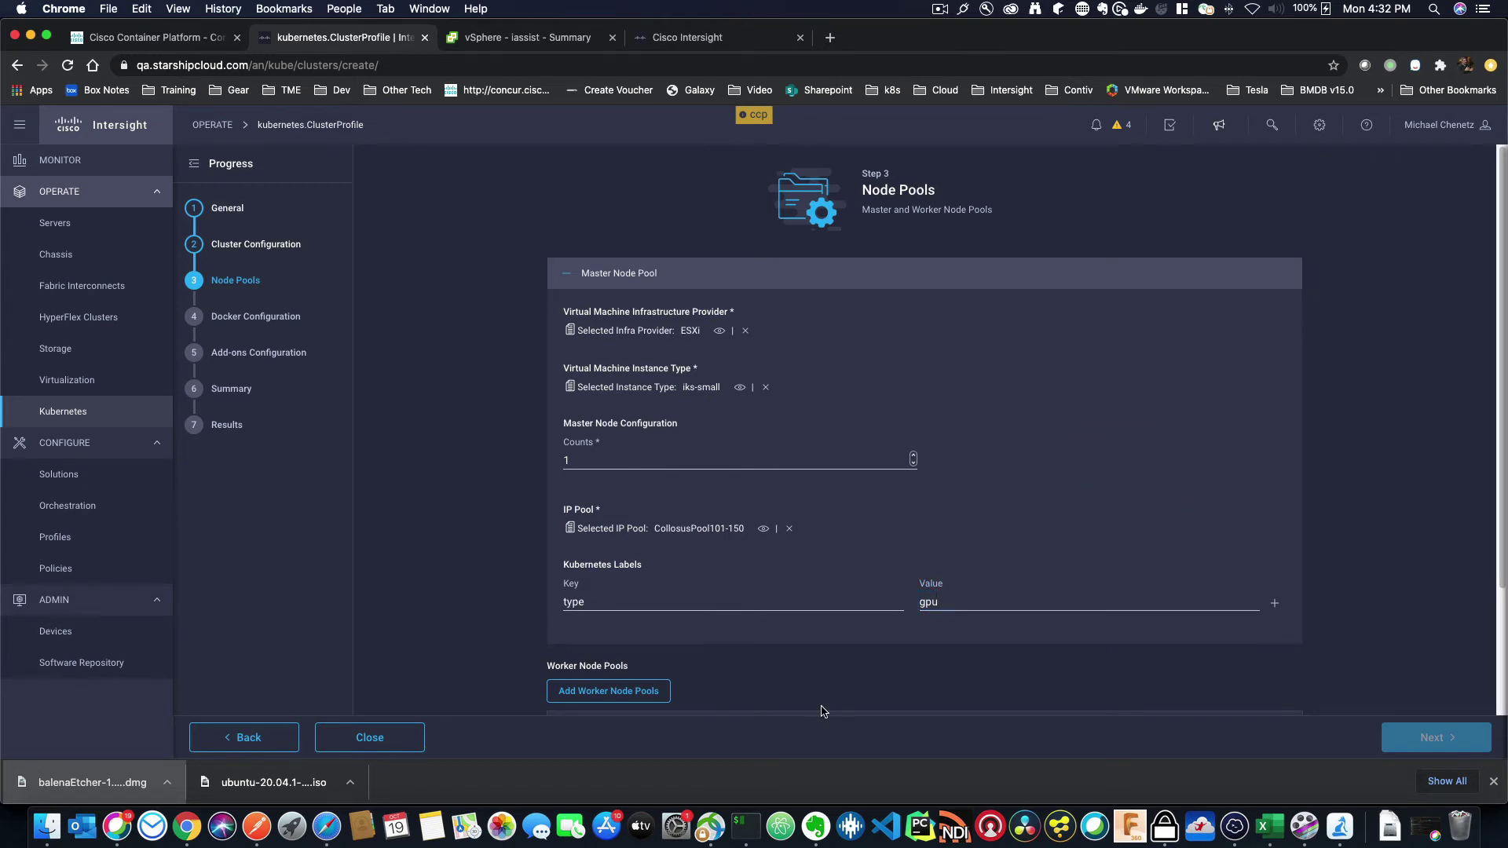
scroll(775, 678, down, 1)
scroll(774, 677, down, 3)
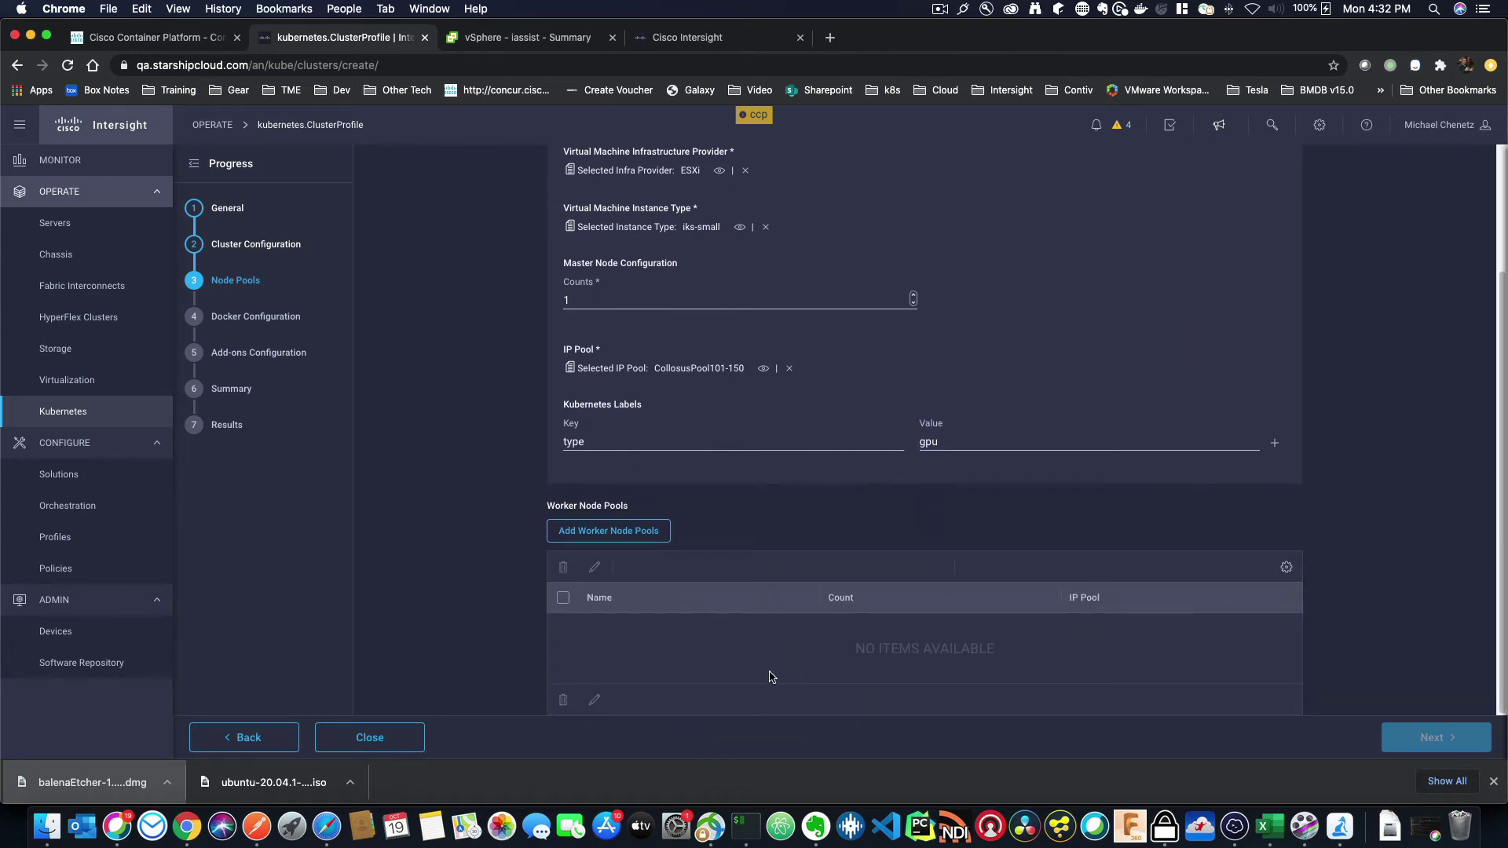
- Add 3-node worker pool sevt-wrkr on CollosusPool101-150 labelled type: gpu, and advance
click(619, 534)
click(651, 310)
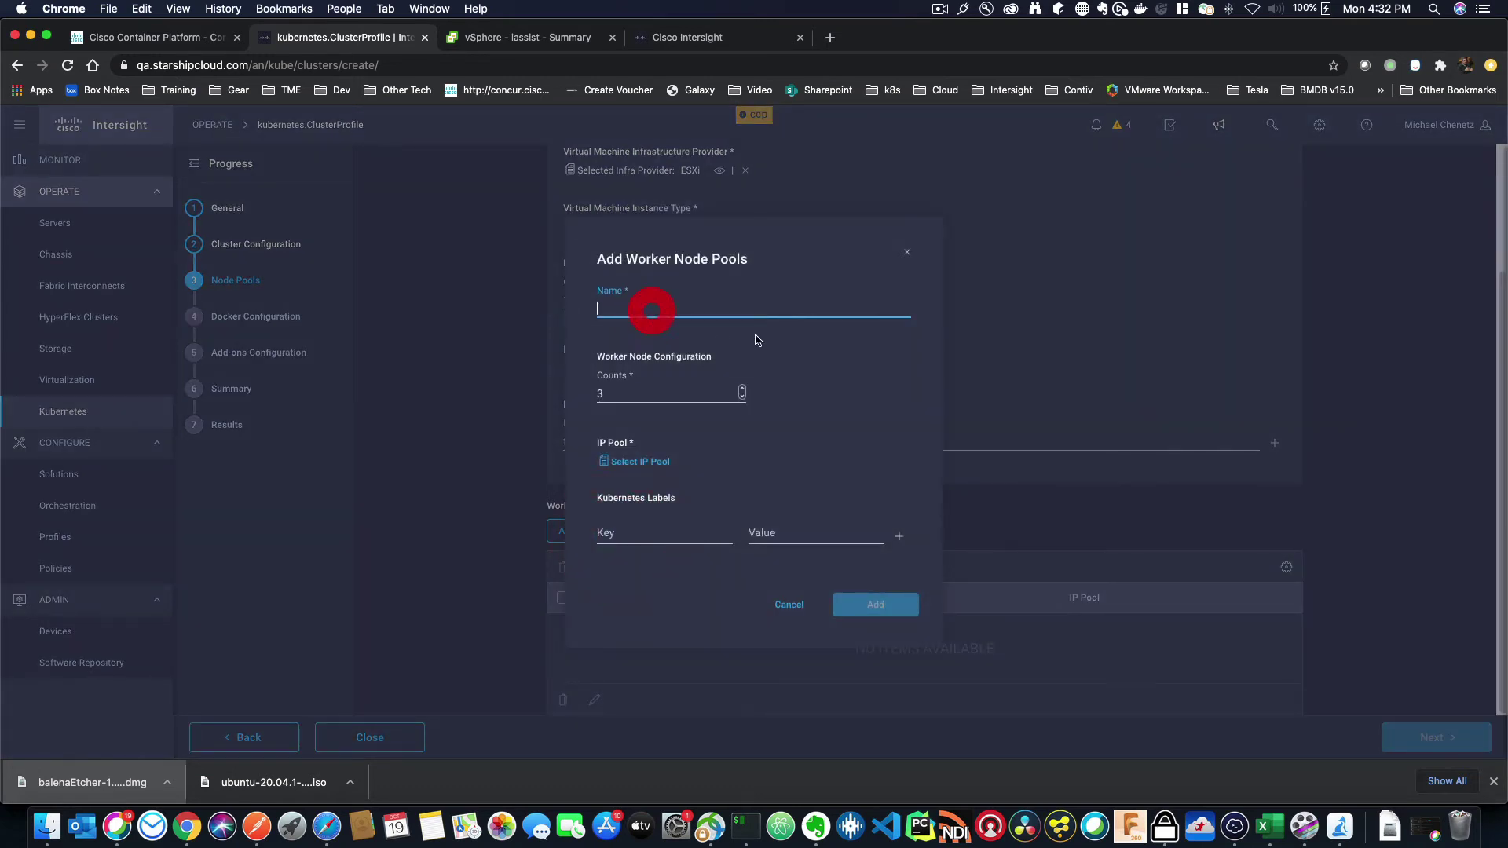
text(sevt-wrkr)
click(647, 461)
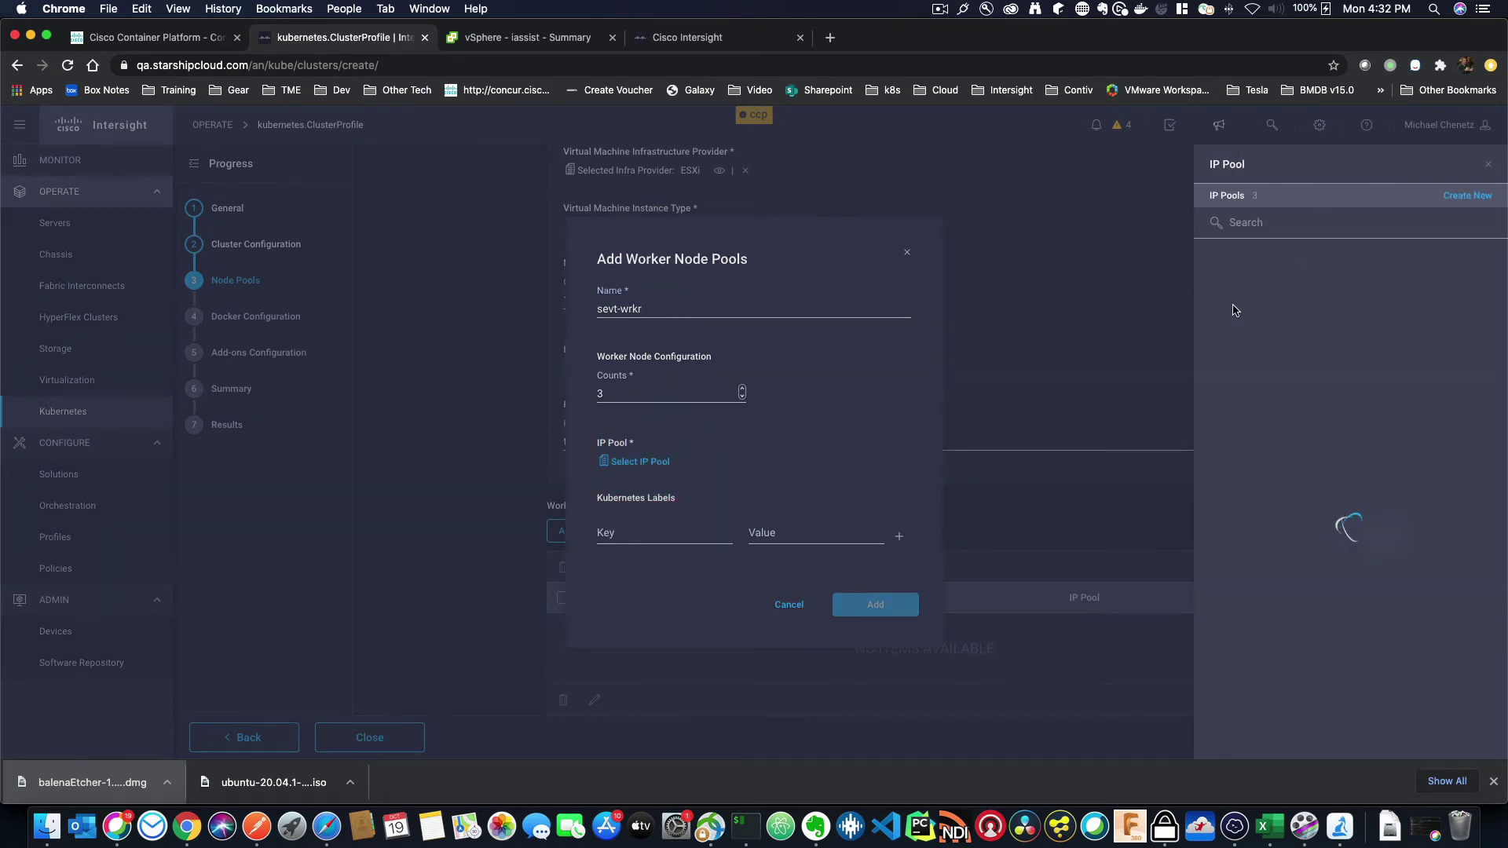
click(1265, 318)
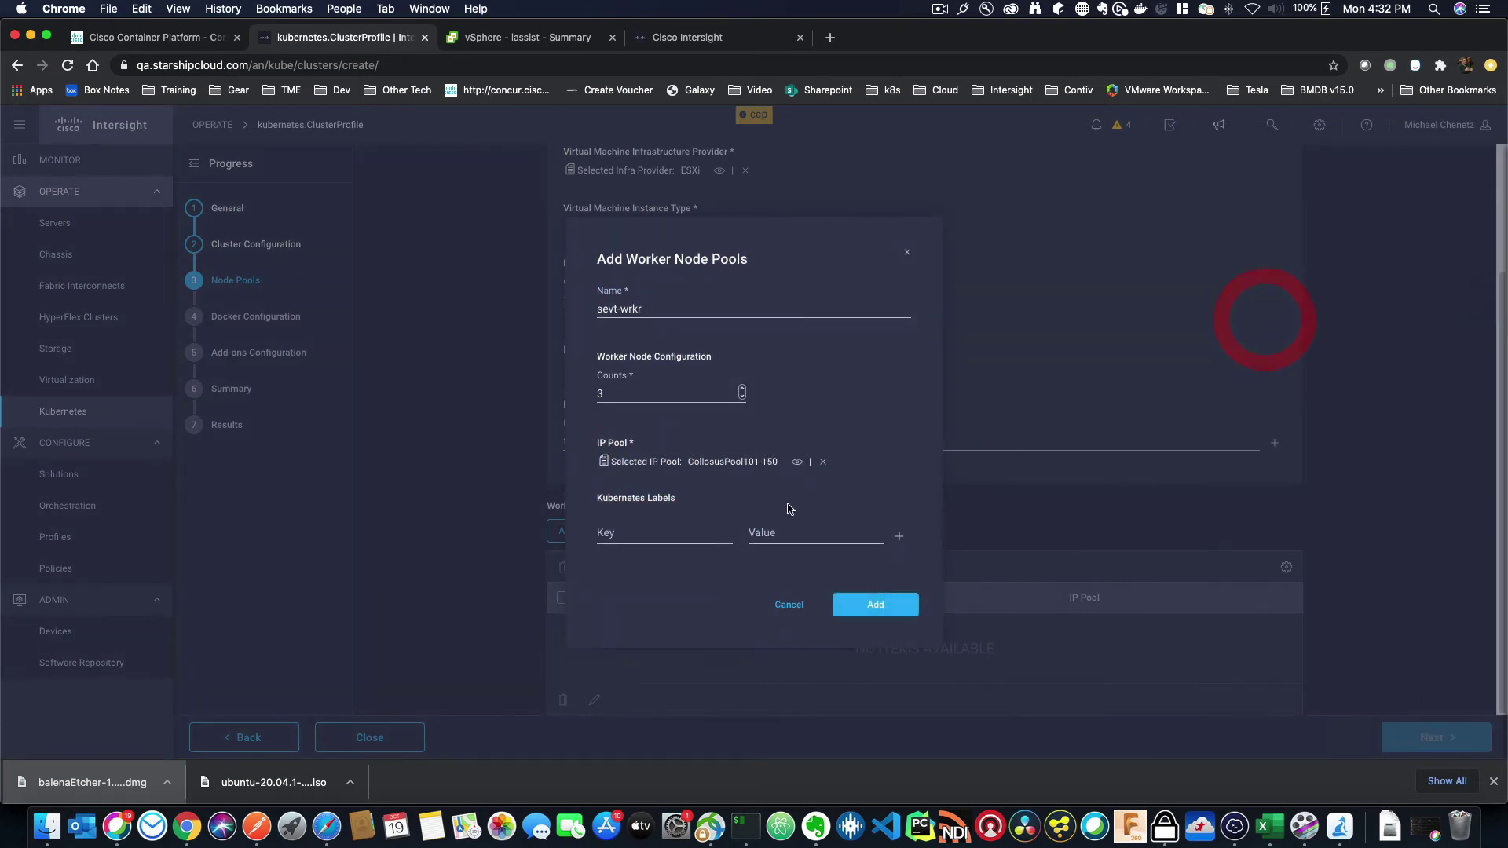
click(604, 536)
text(type)
key(Tab)
text(gpu)
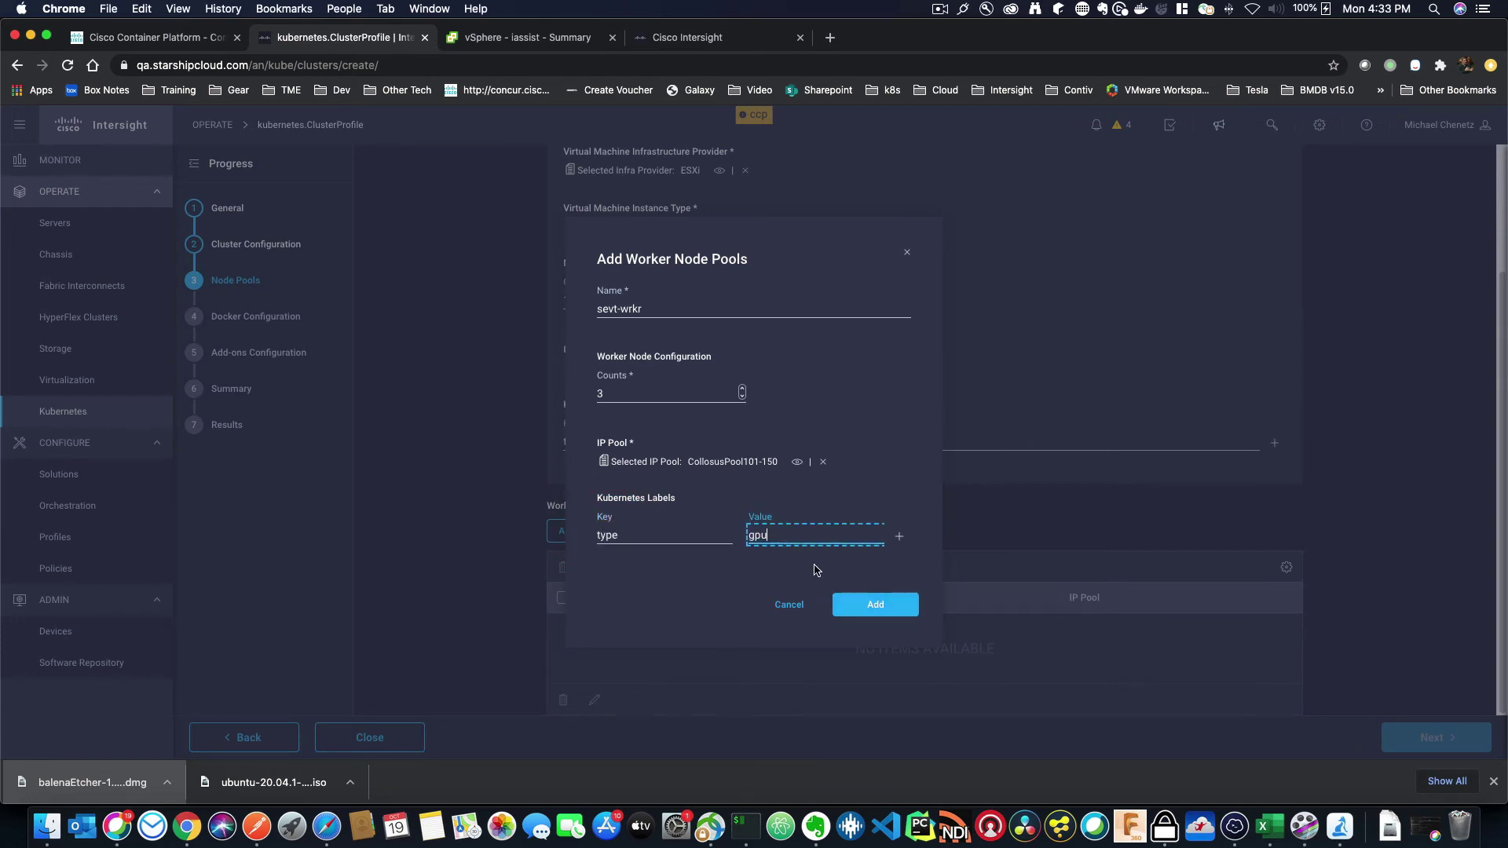
click(817, 561)
click(861, 613)
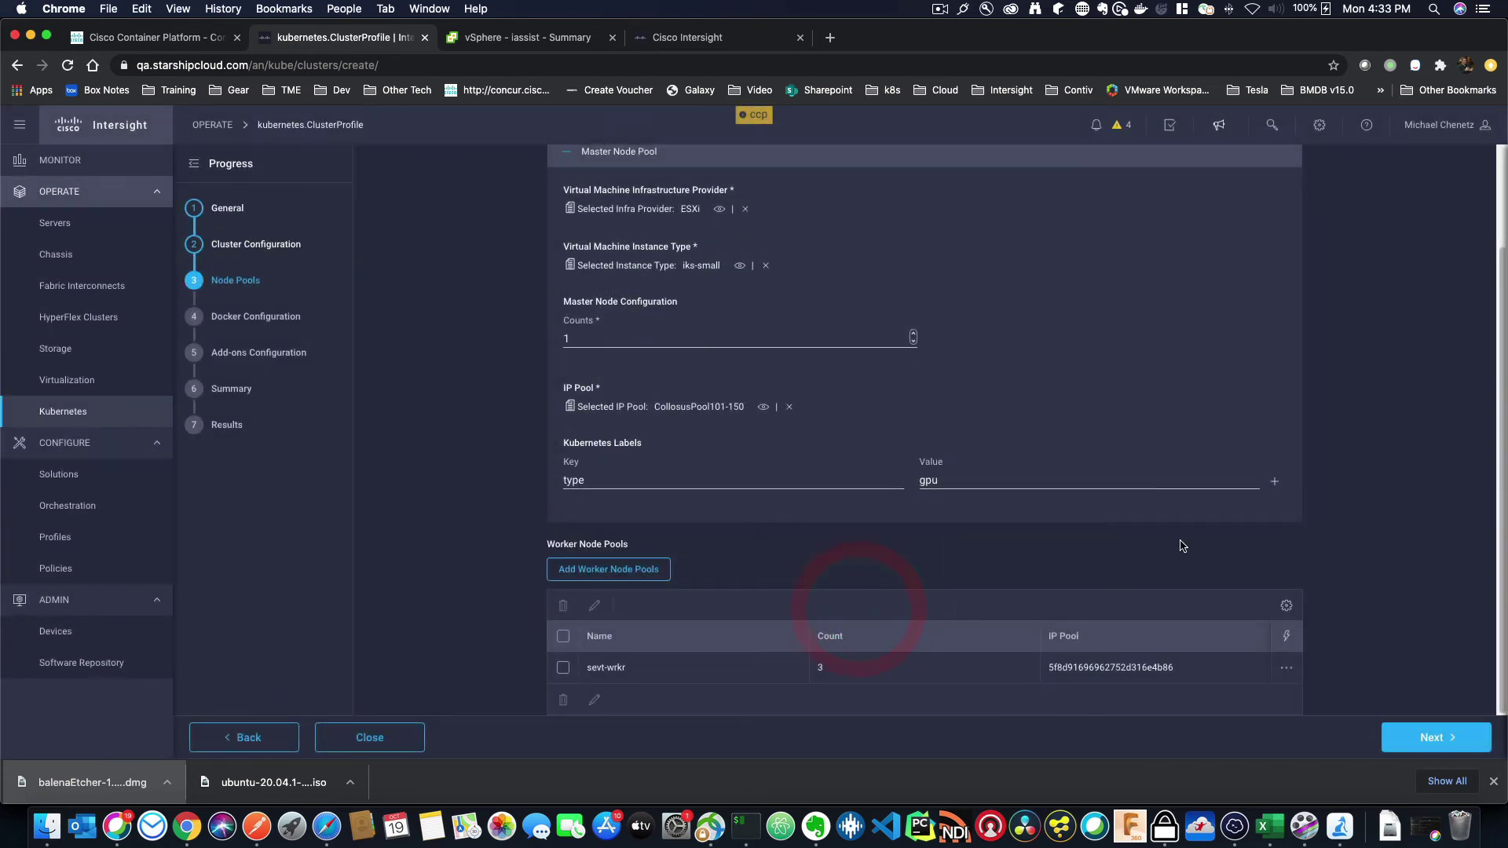
click(1434, 747)
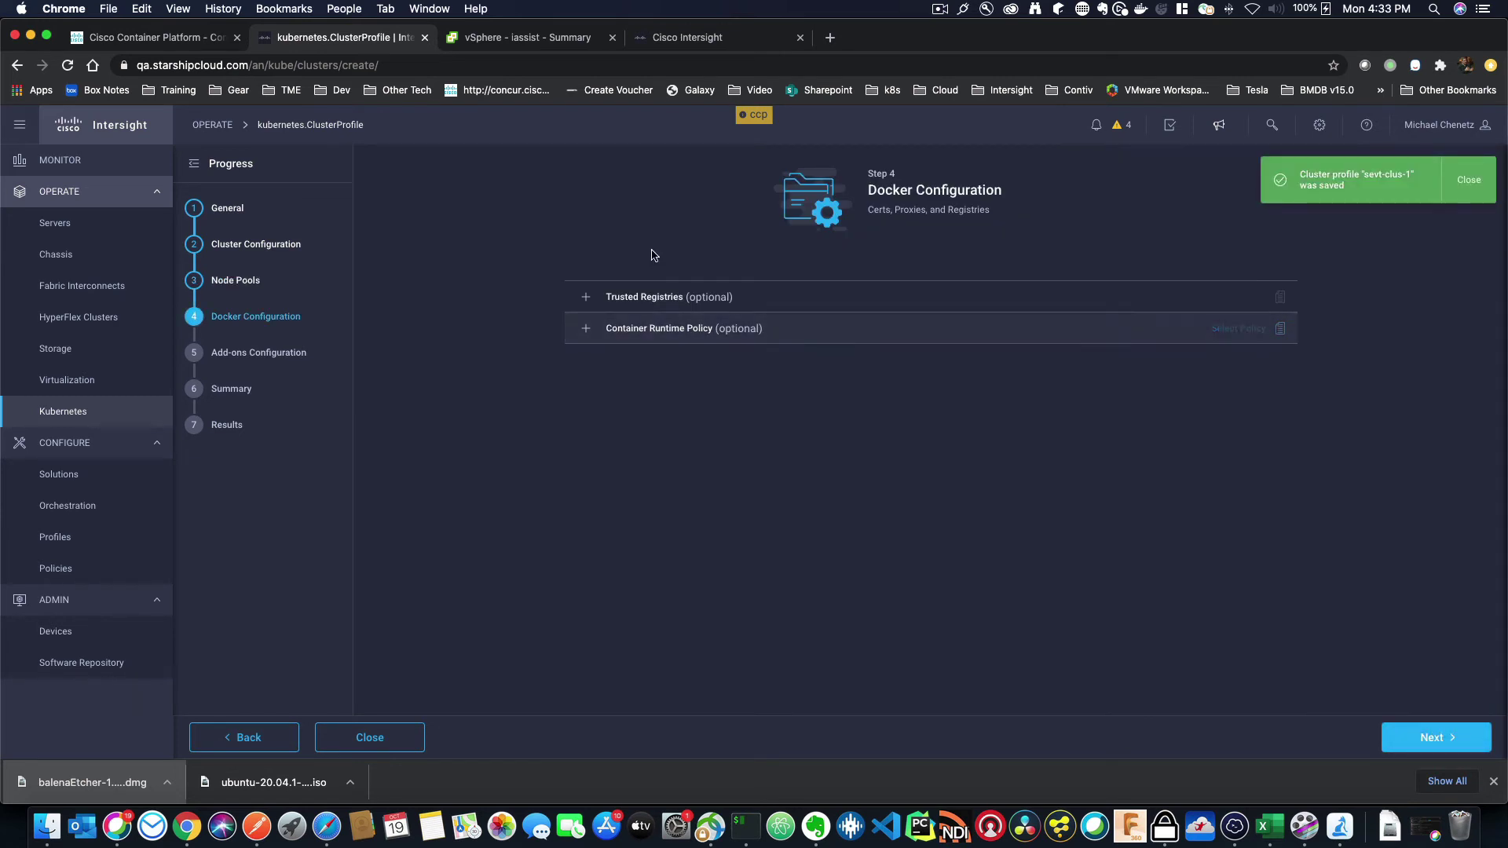
- Leave Trusted Registries and Container Runtime Policy empty and continue to the Add-ons step
click(585, 299)
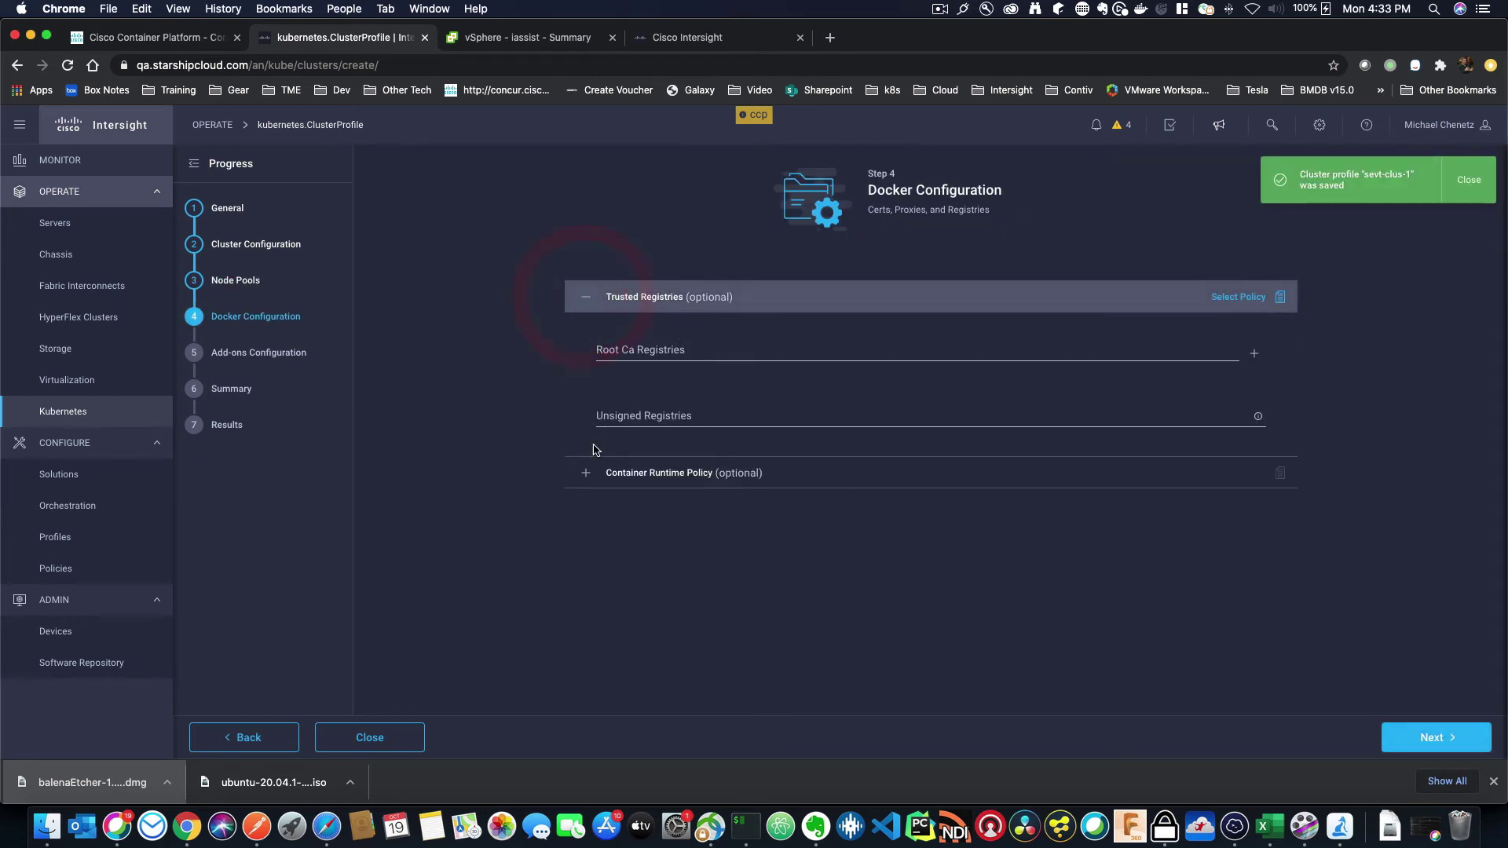
click(590, 475)
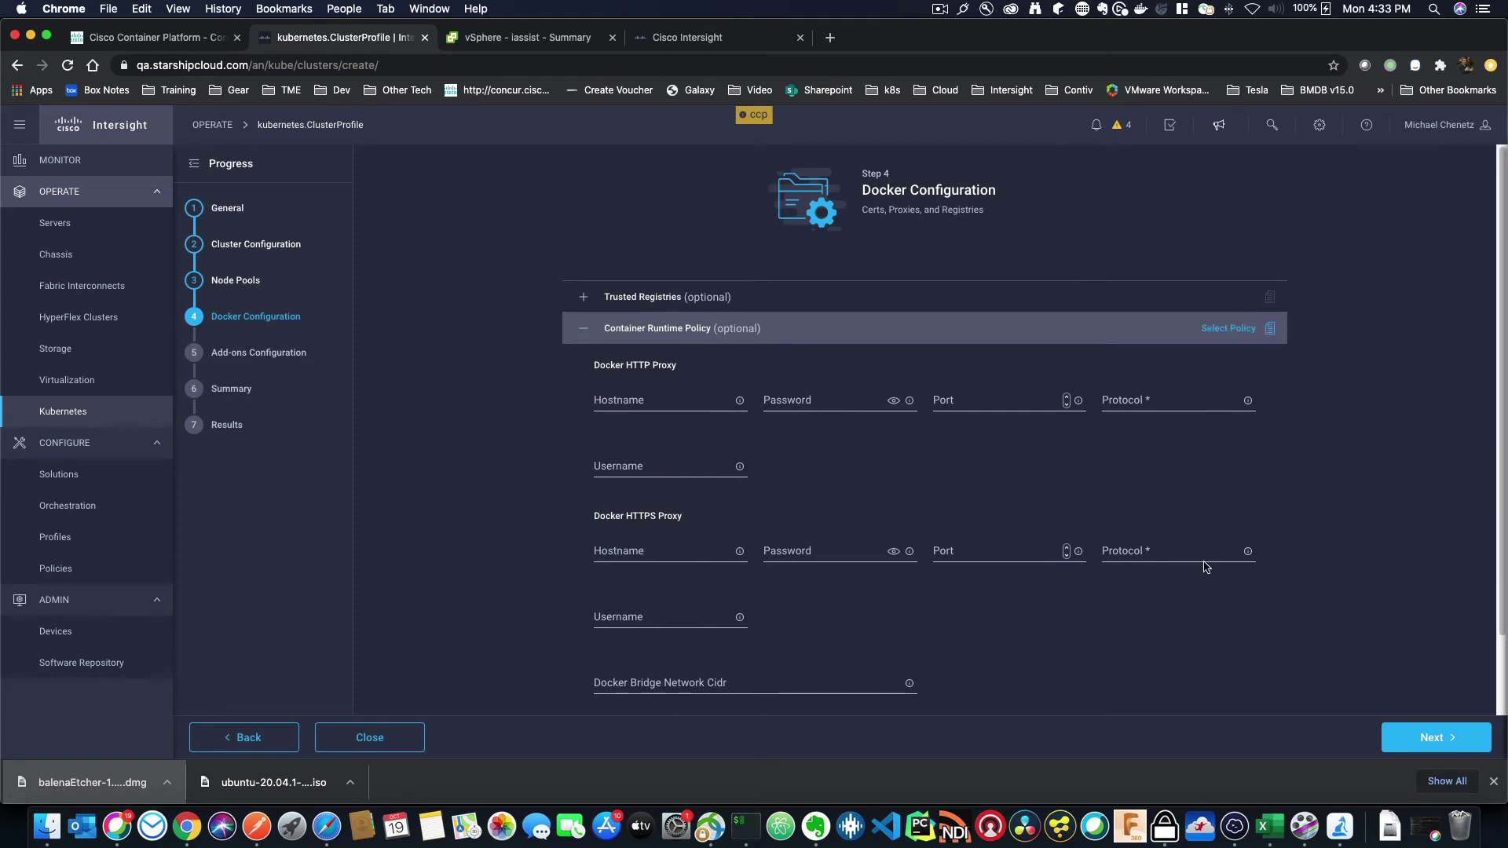
scroll(1202, 574, down, 1)
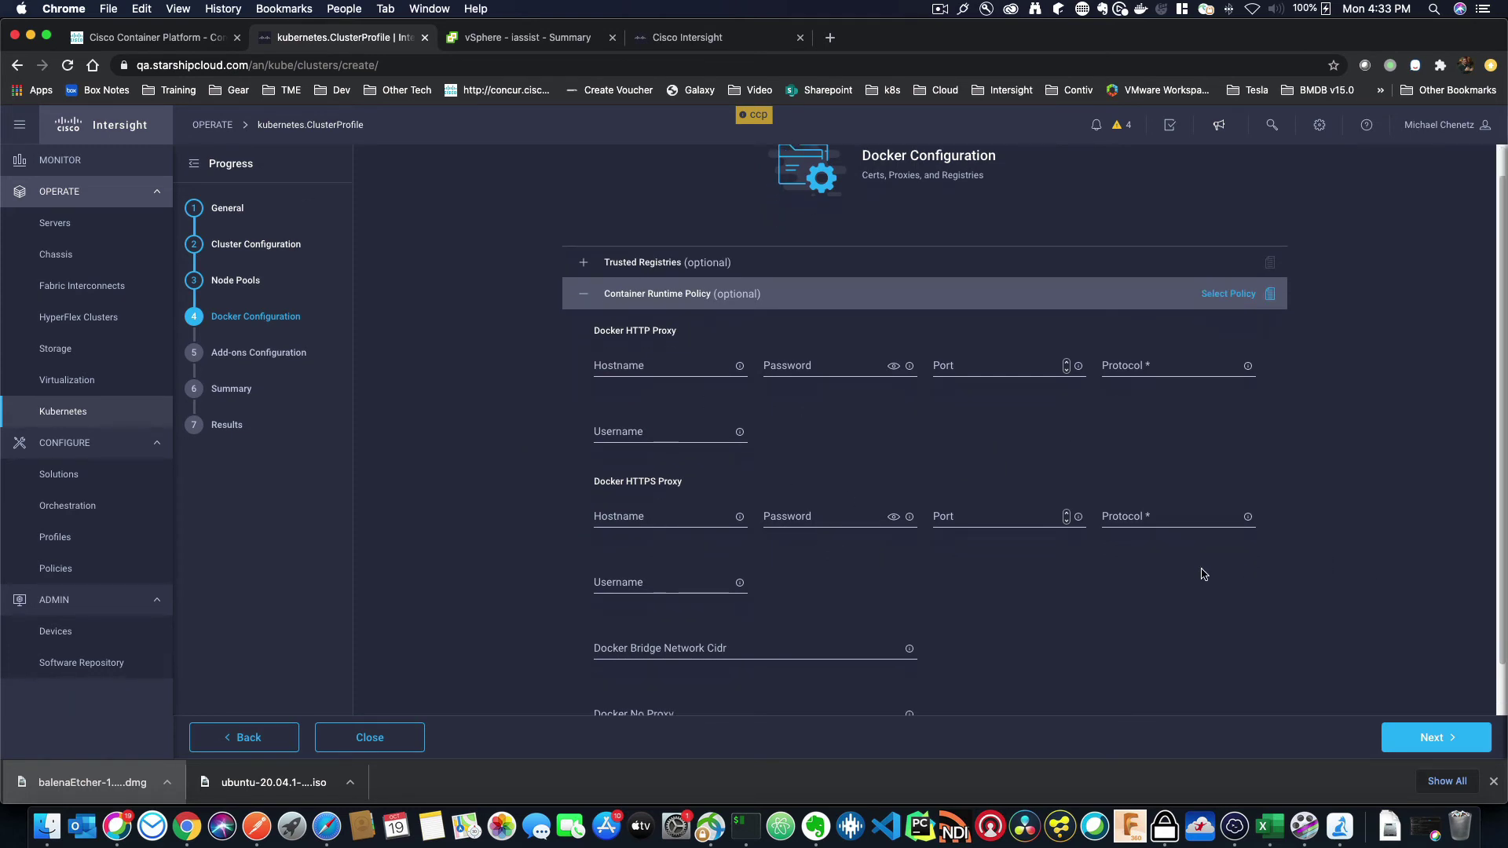
click(652, 262)
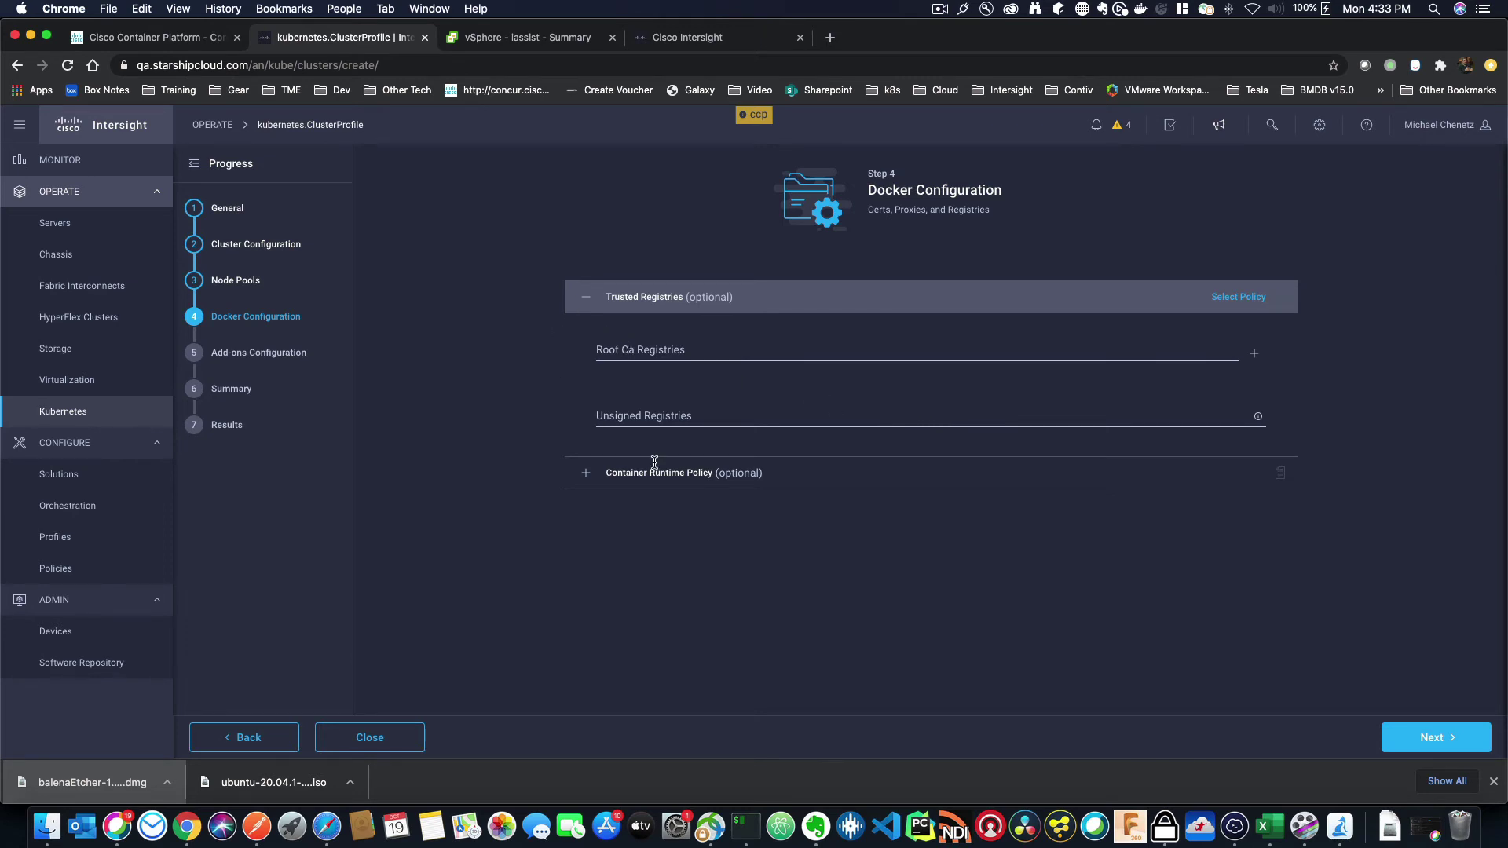
click(586, 297)
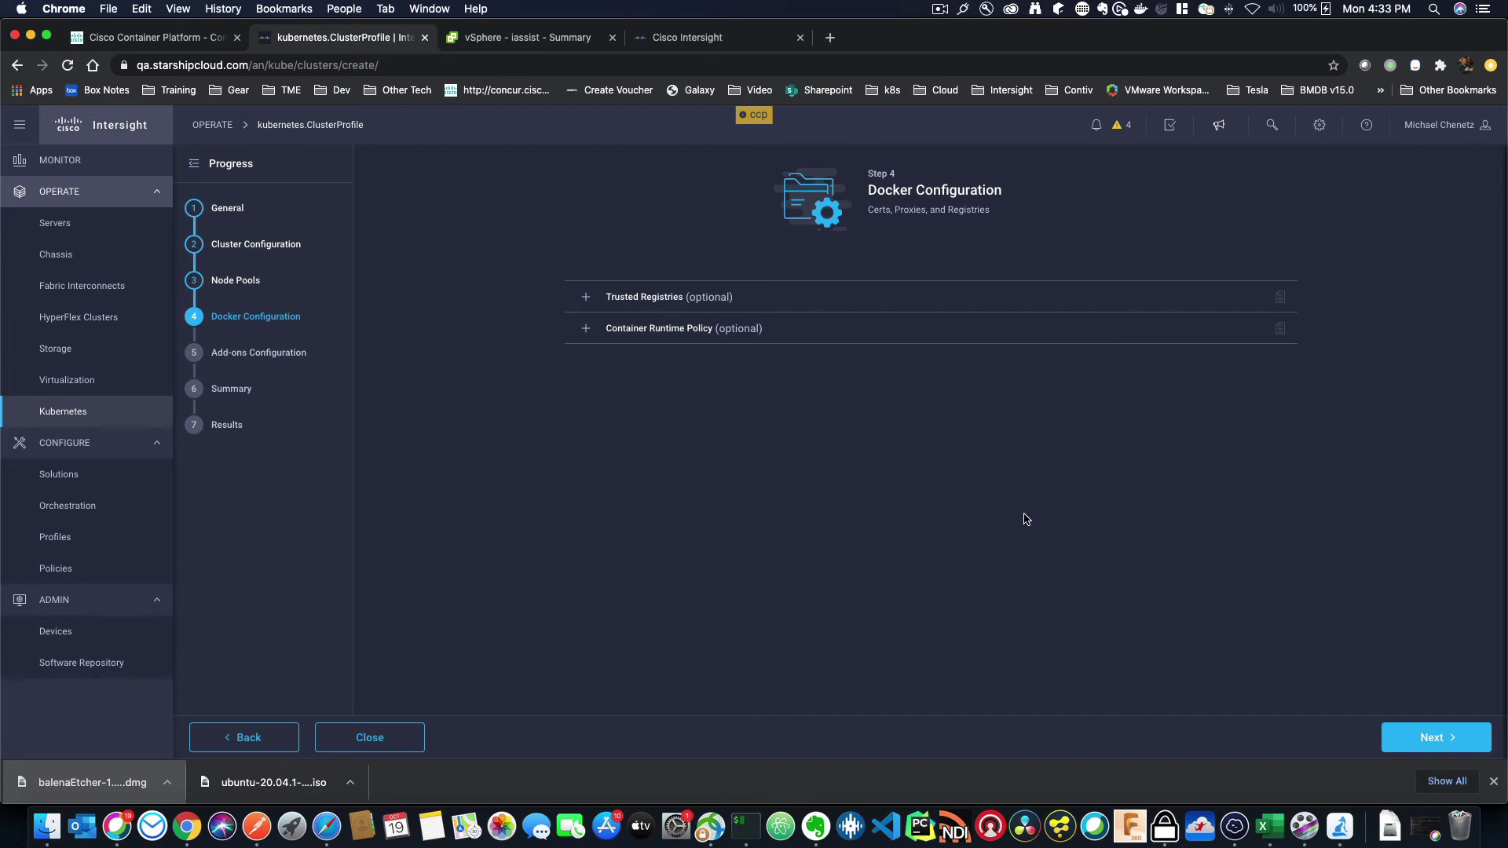
click(1428, 746)
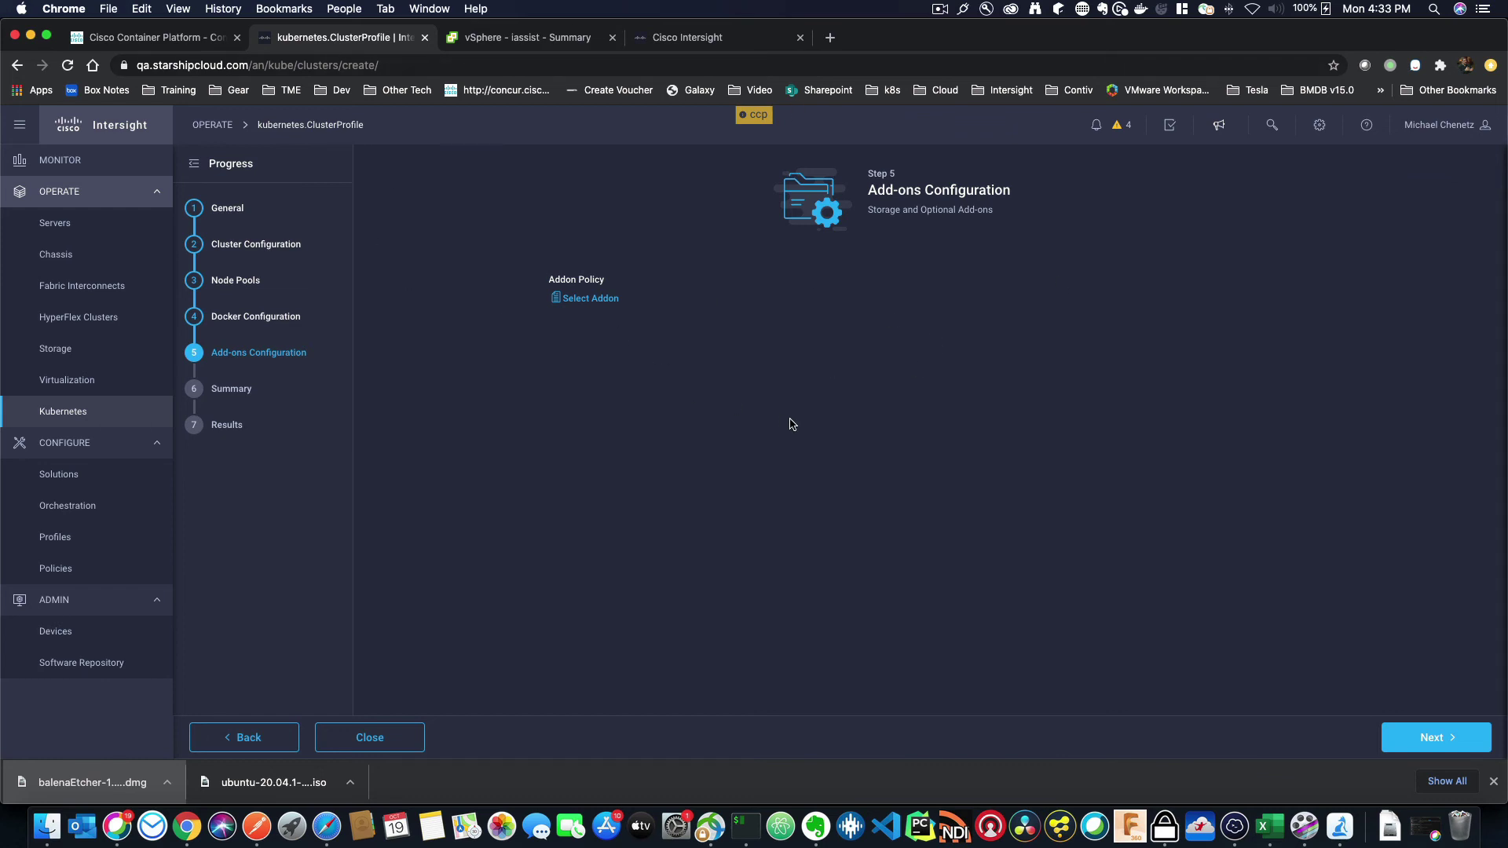
- Skip add-ons, review the Cluster, Node Pools, Docker and Errors/Warnings summaries, then deploy sevt-clus-1
click(1444, 738)
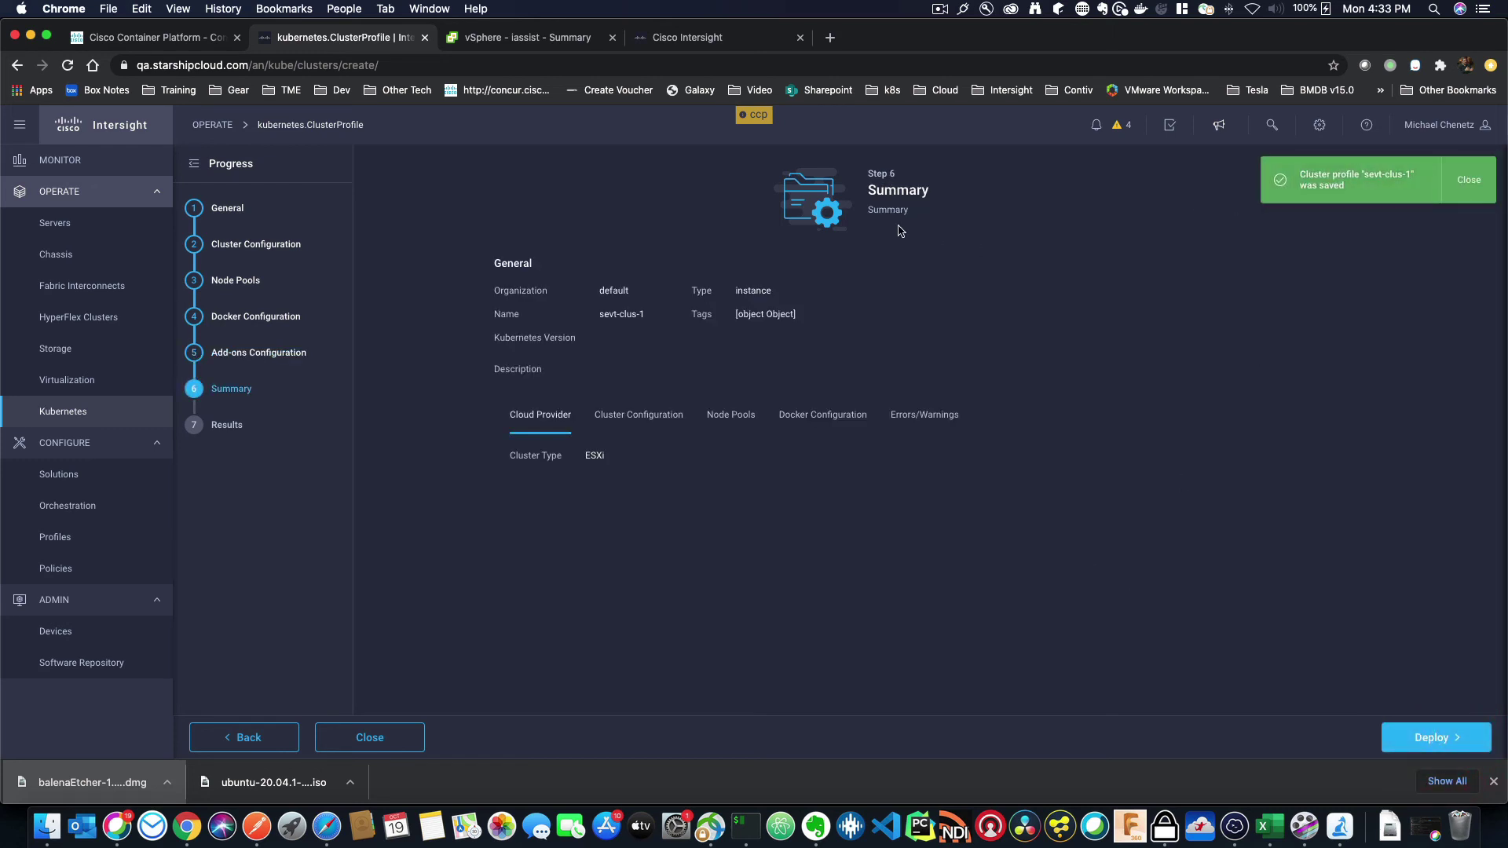
click(619, 415)
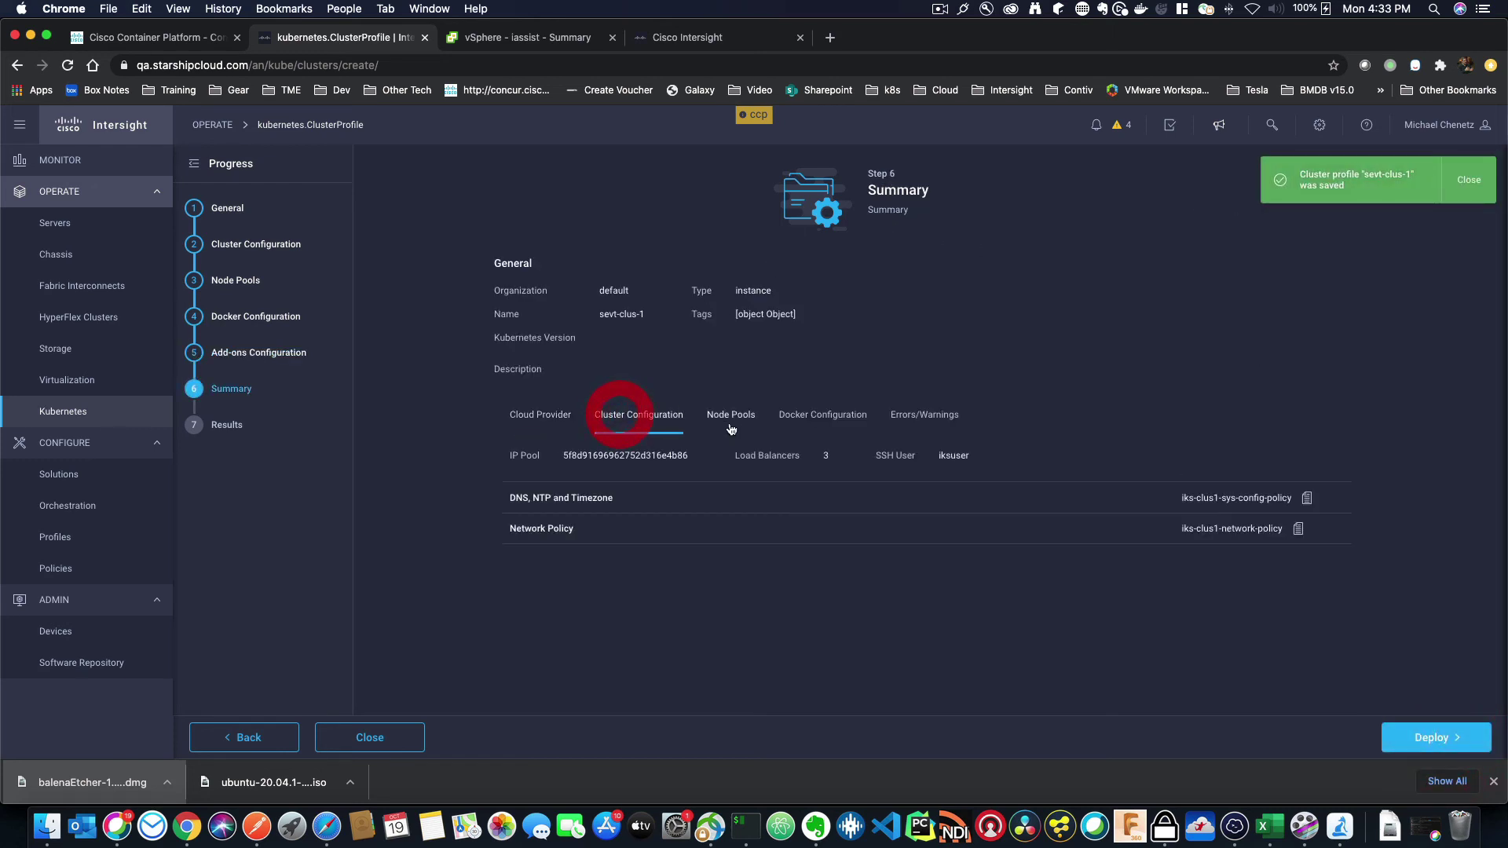
click(734, 416)
click(809, 415)
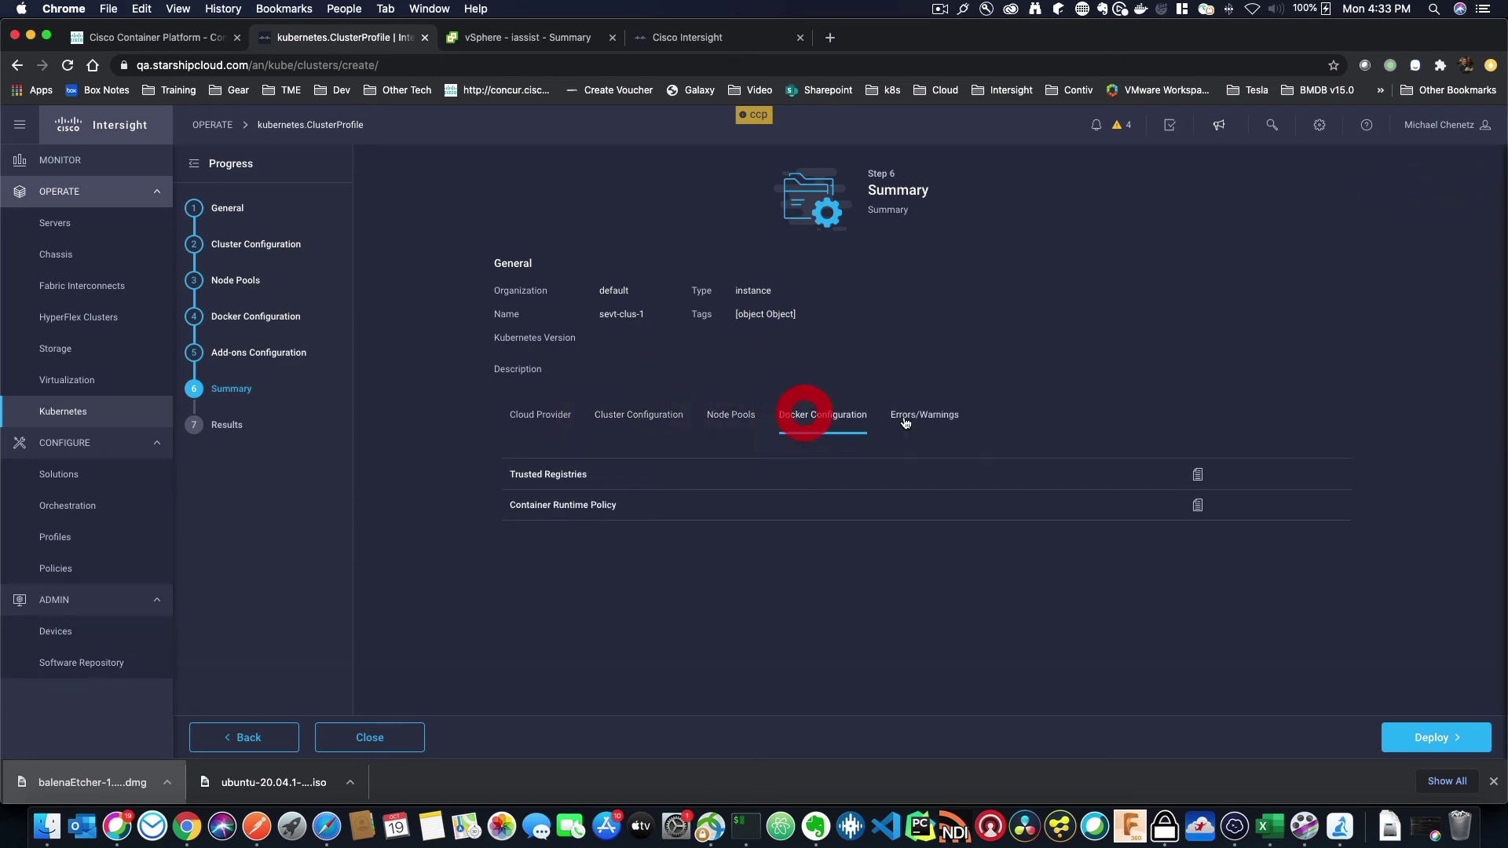
click(926, 416)
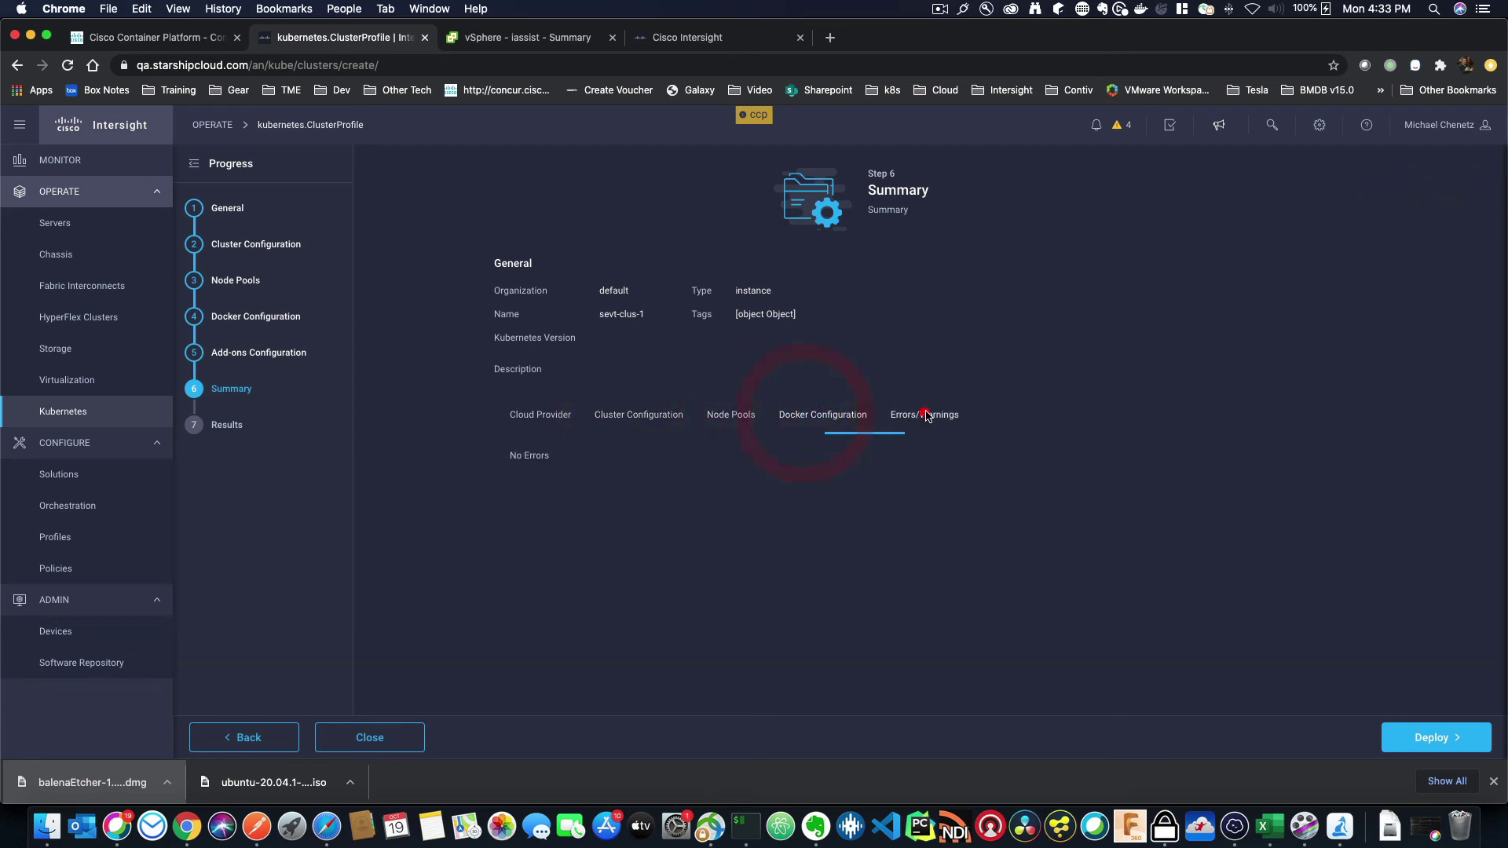
click(1443, 740)
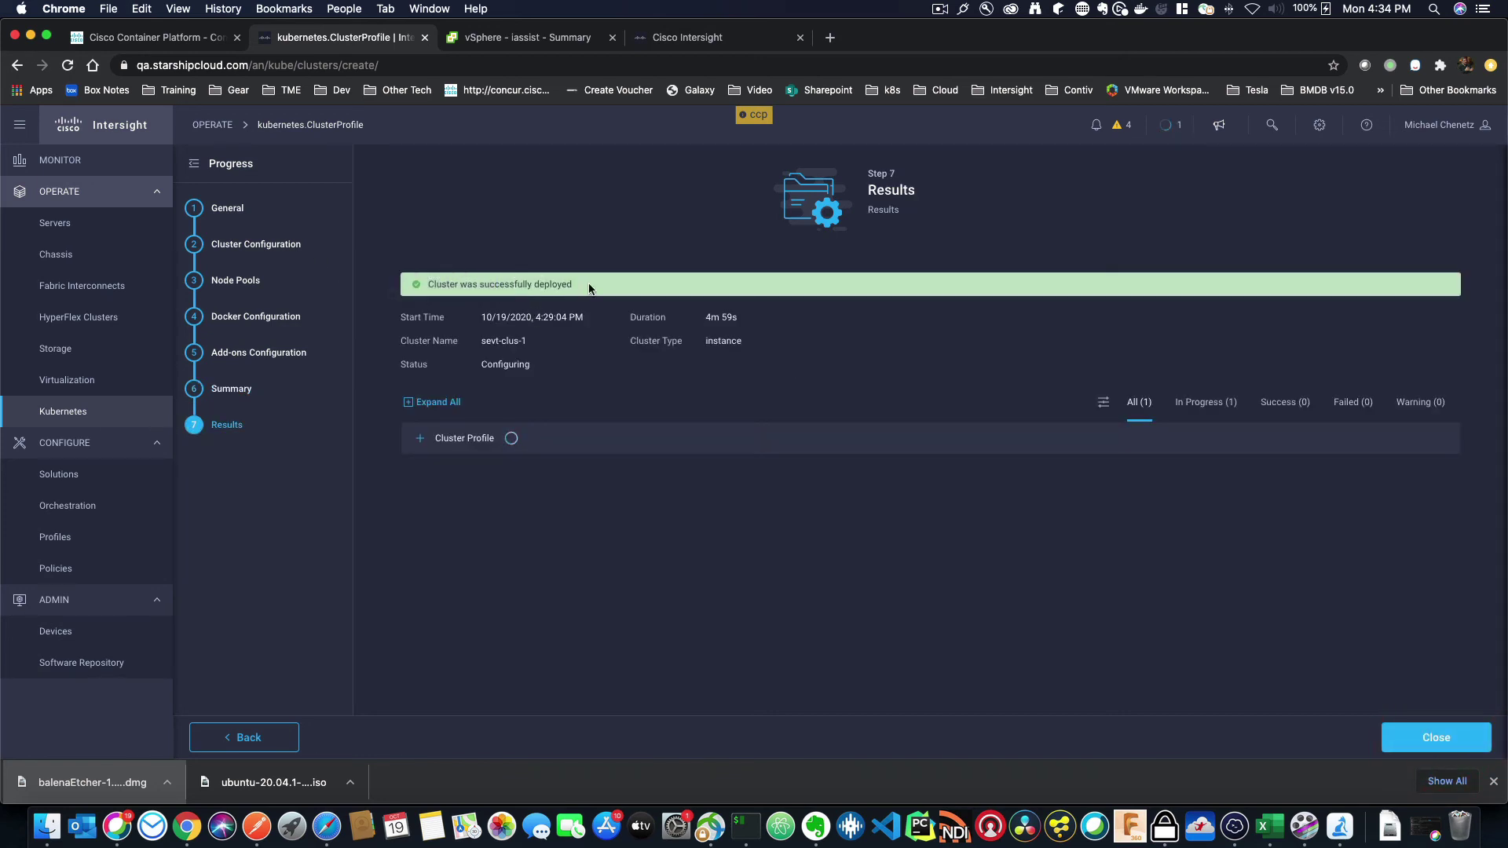
- Check the DeployKubernetesClusterProfile request's progress, then switch to the vSphere iassist summary
click(1164, 127)
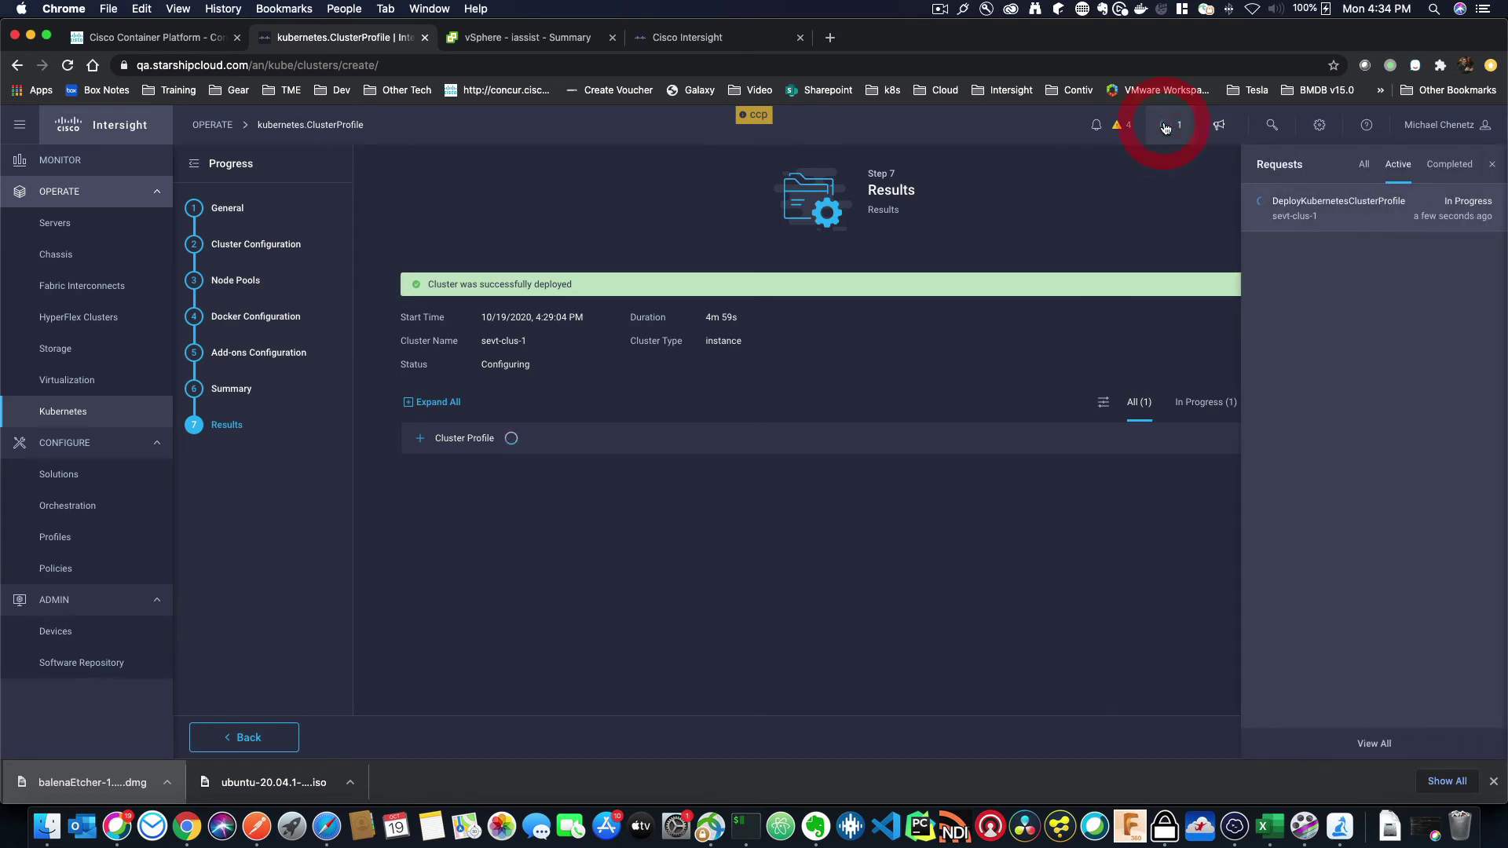
click(1343, 197)
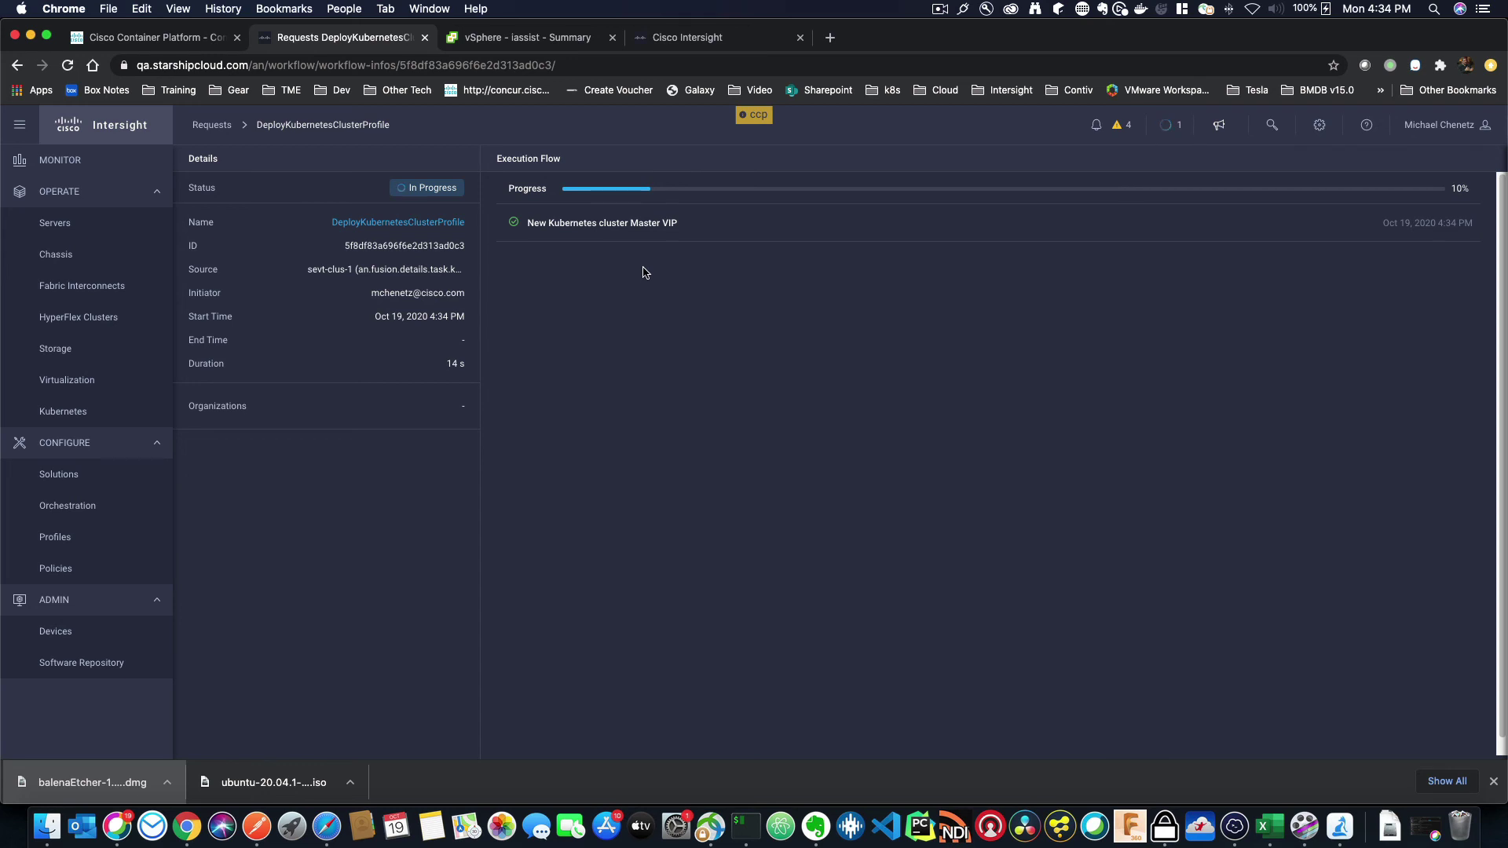
click(514, 40)
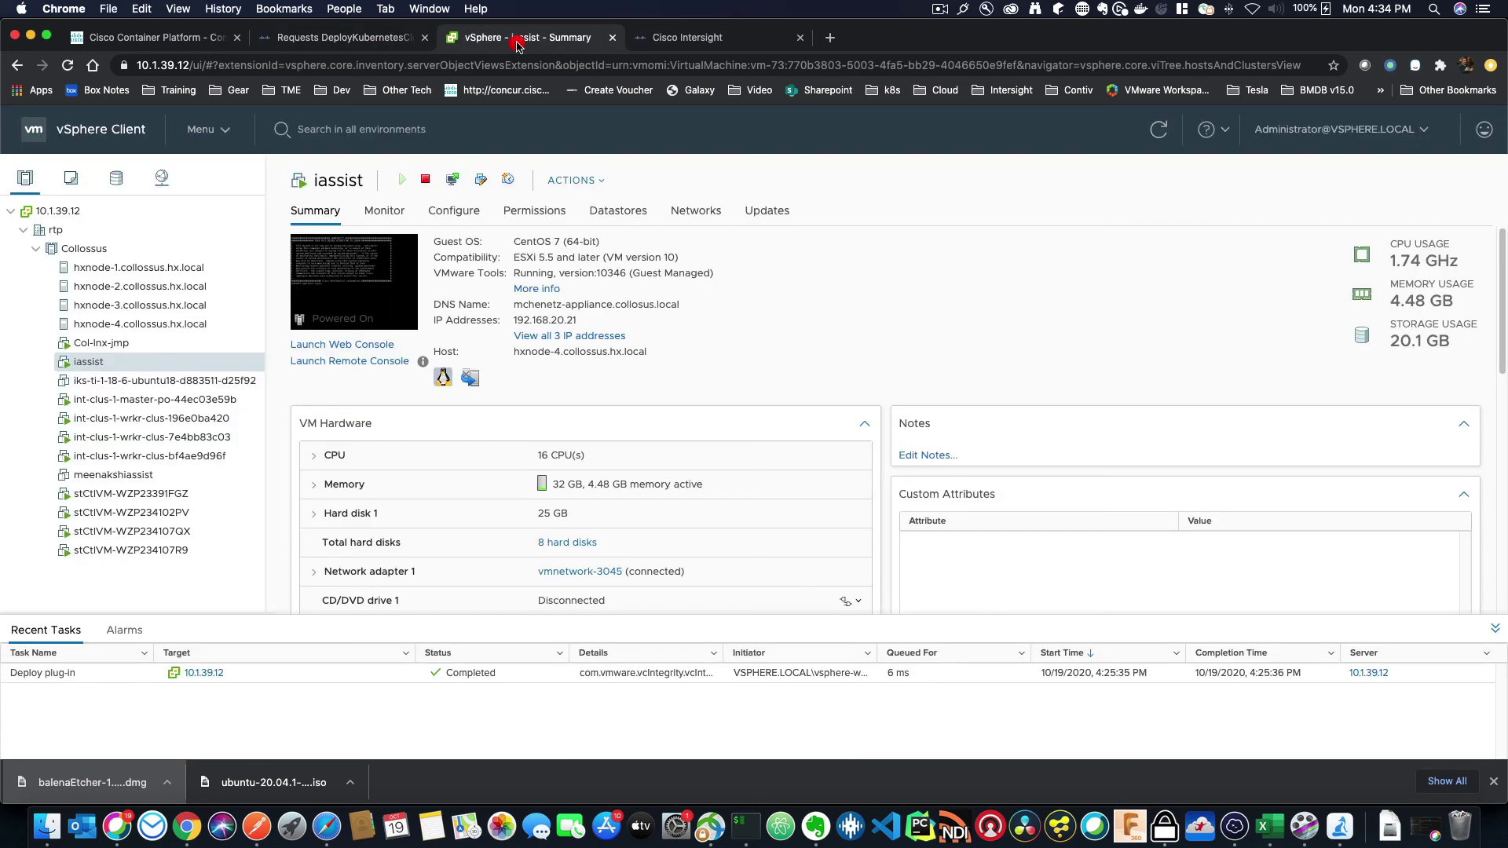
- Return to Intersight to view int-clus-1's four running nodes at 10.30.45.38–41
click(352, 38)
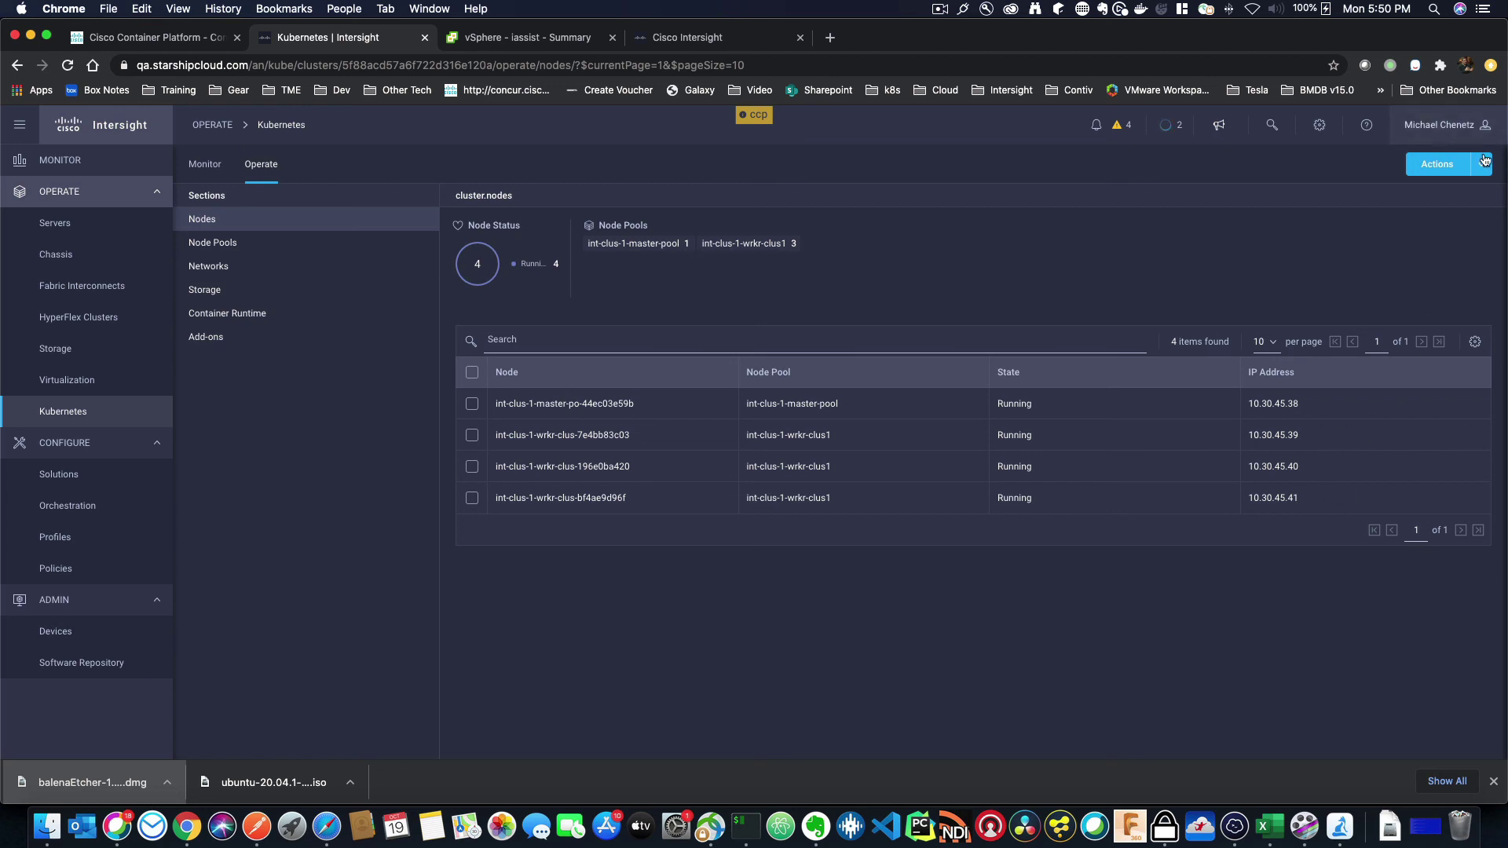
- Open the cluster's Actions list, then bring up an iTerm2 terminal
click(1480, 170)
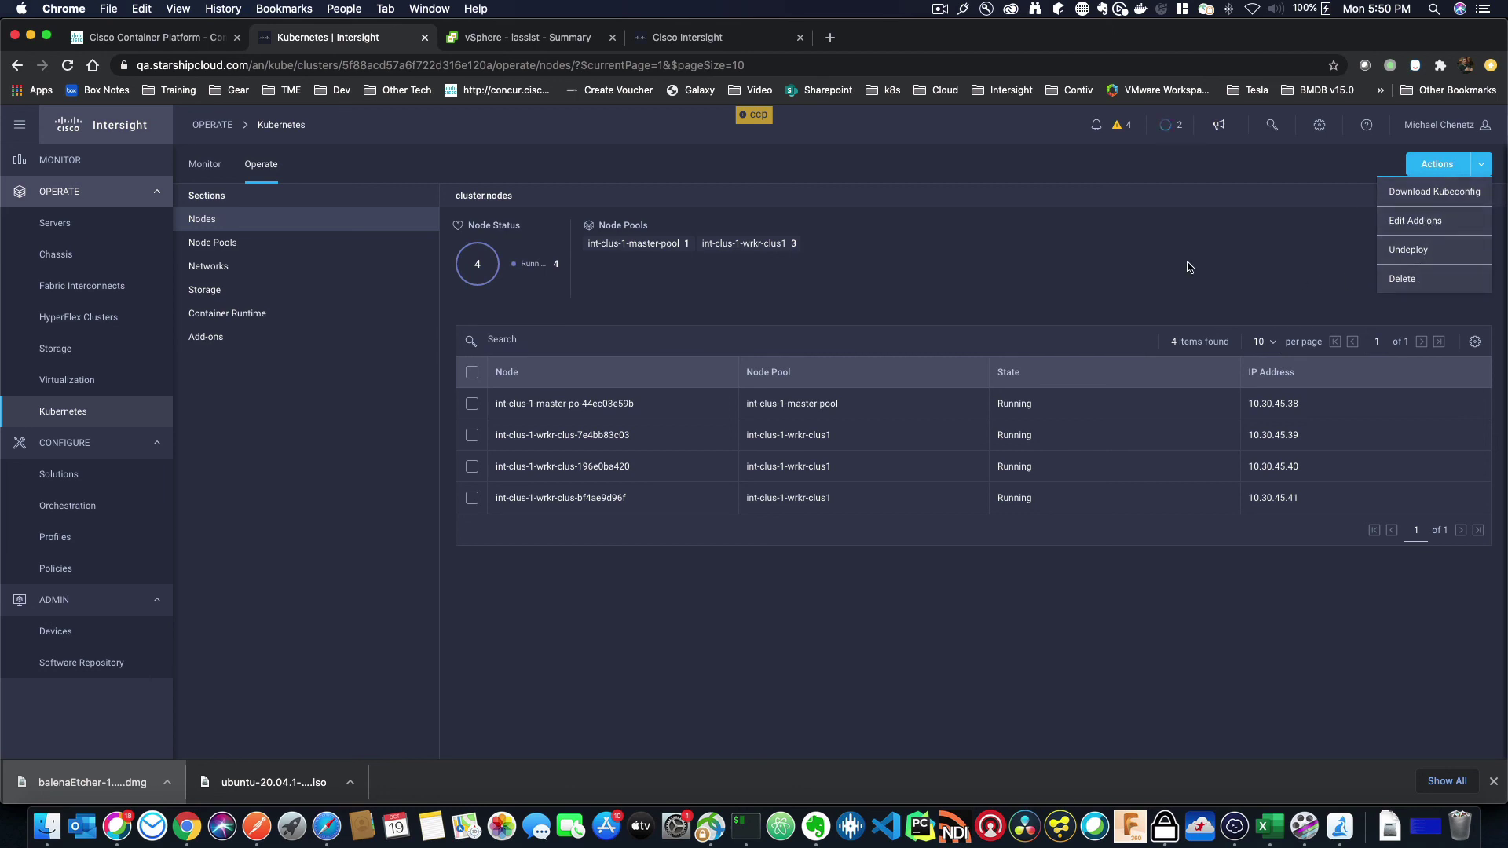
click(744, 824)
- Clear the terminal and rerun kubectl get pods -A, checking that every pod is Running
text(clear)
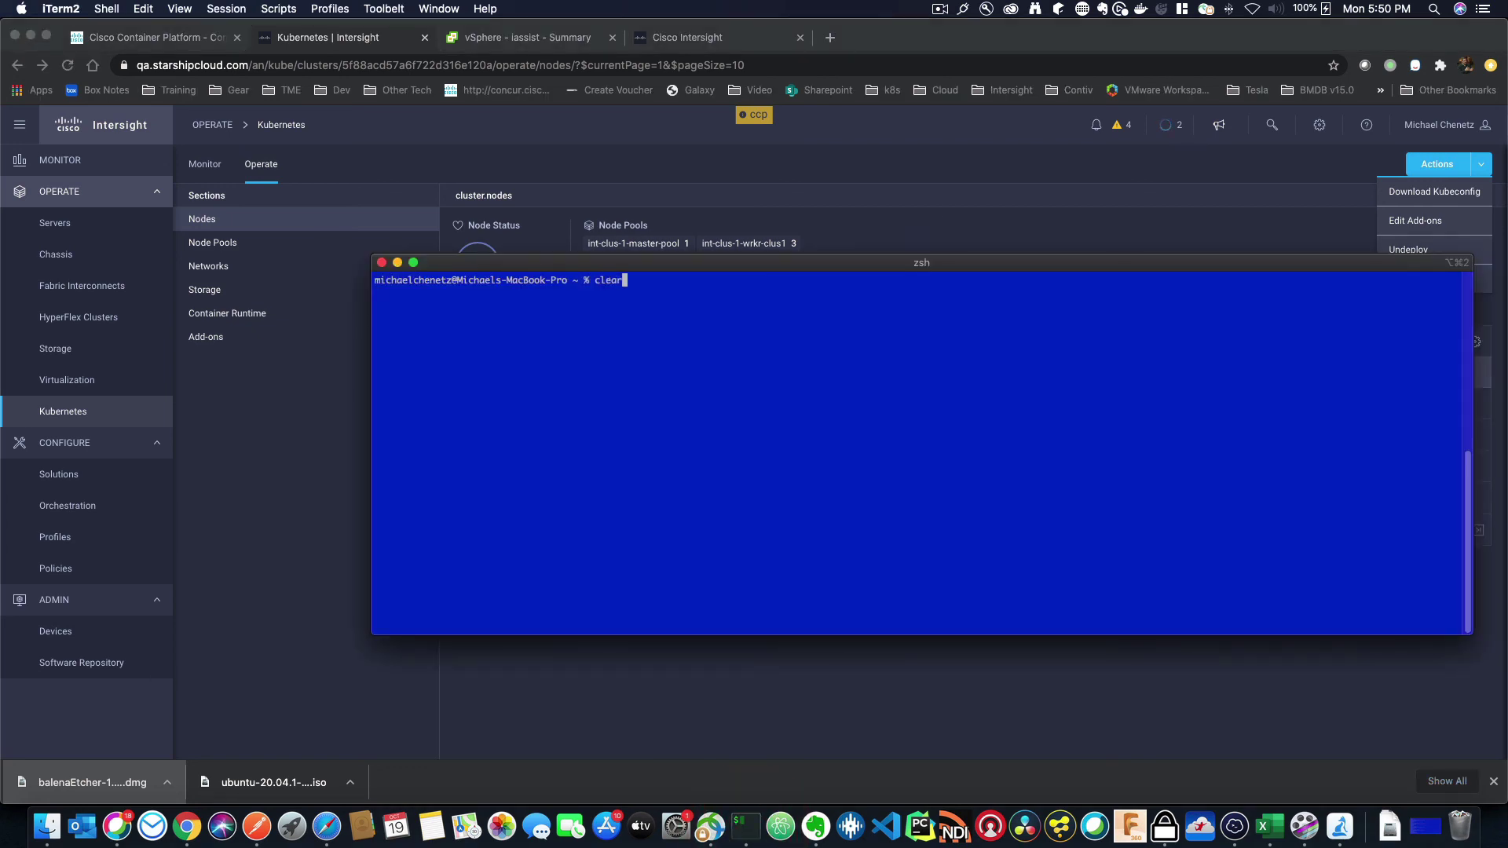
key(Up)
key(Return)
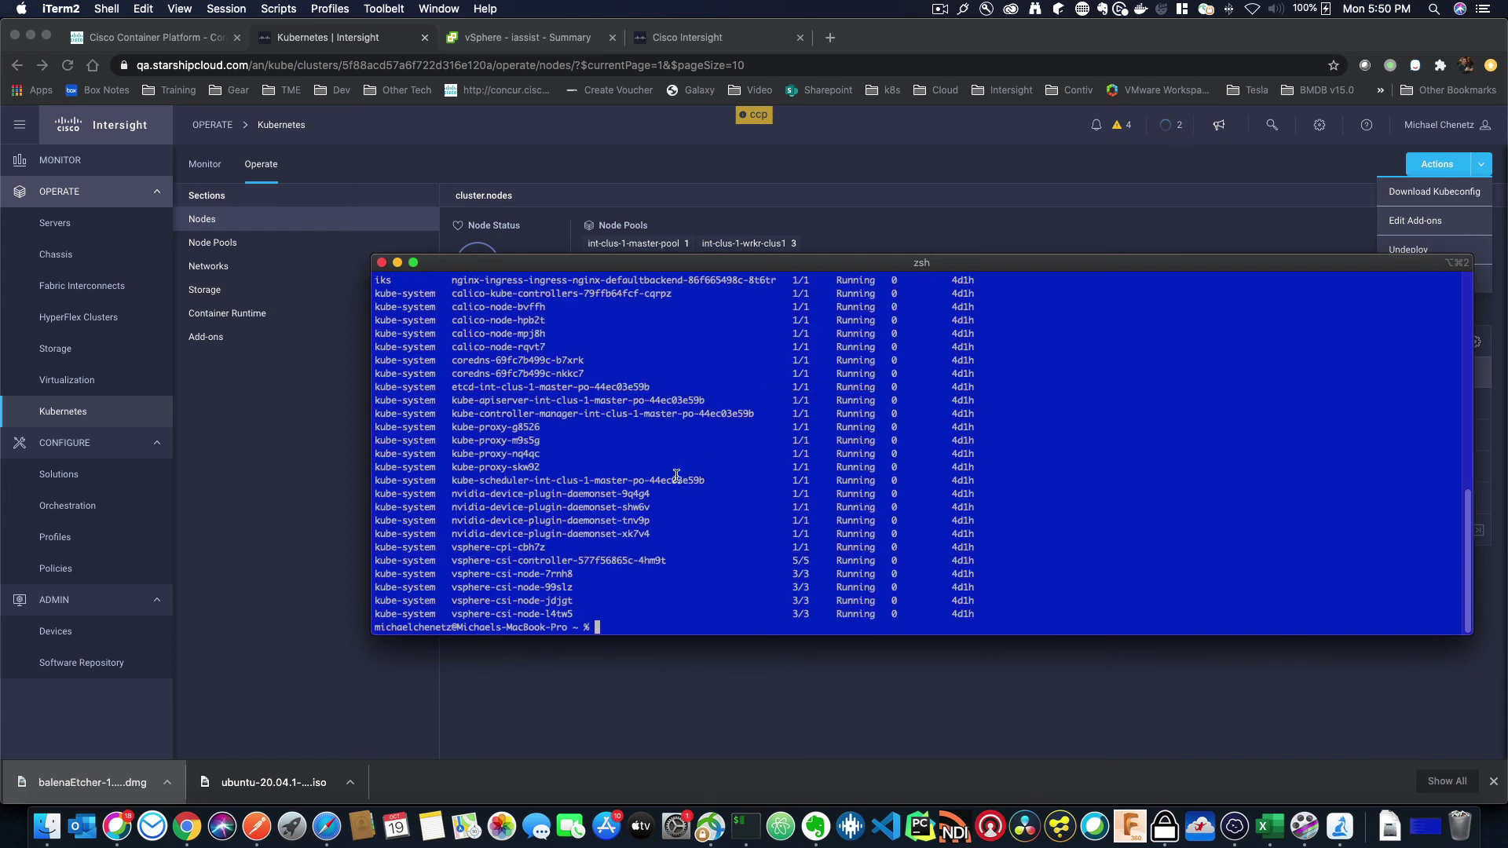
scroll(672, 507, up, 3)
scroll(672, 508, up, 5)
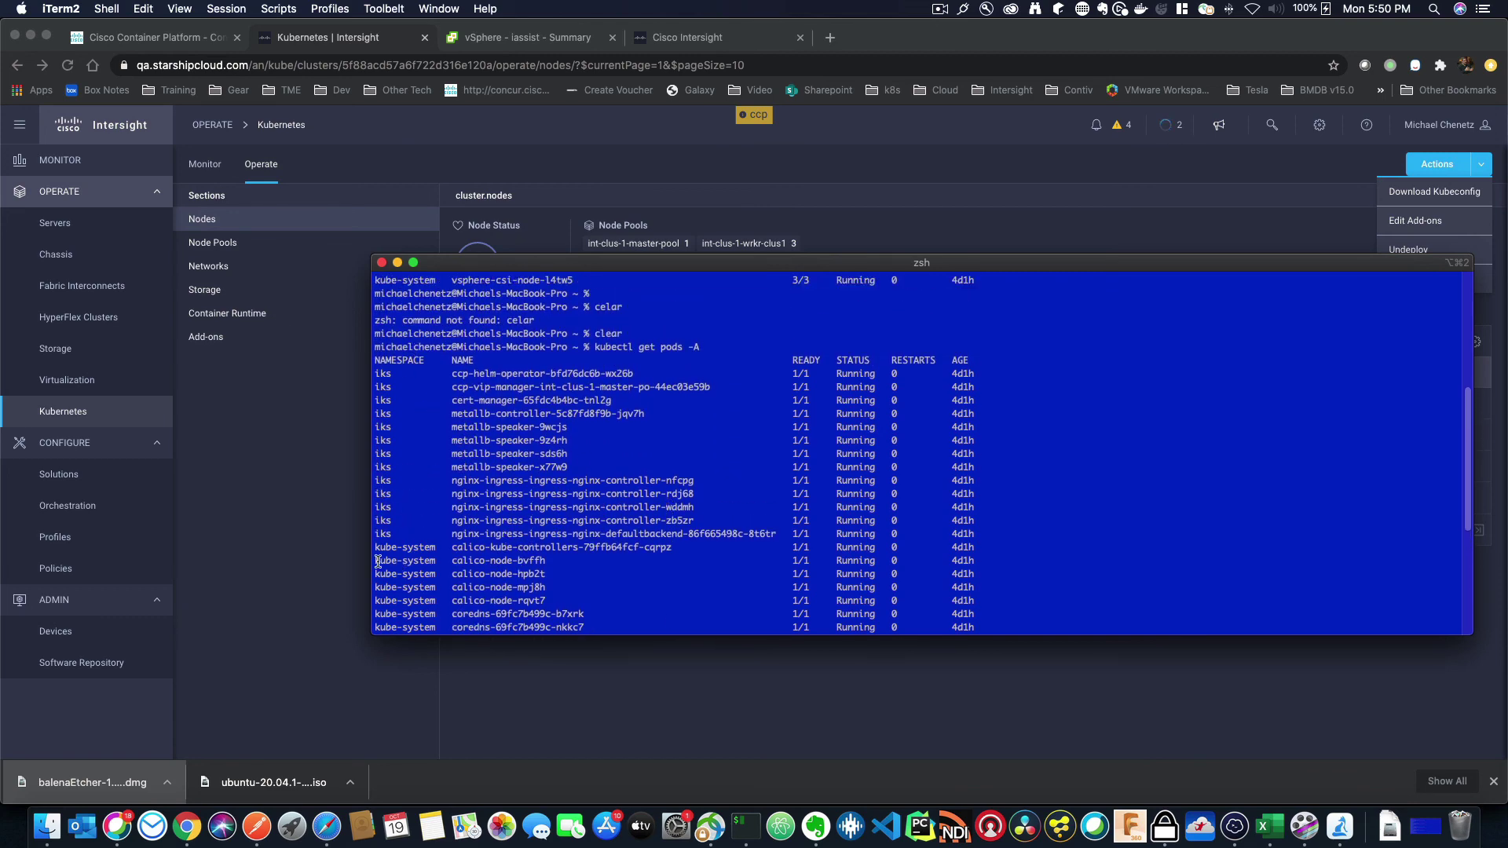
scroll(449, 534, down, 2)
scroll(449, 534, down, 4)
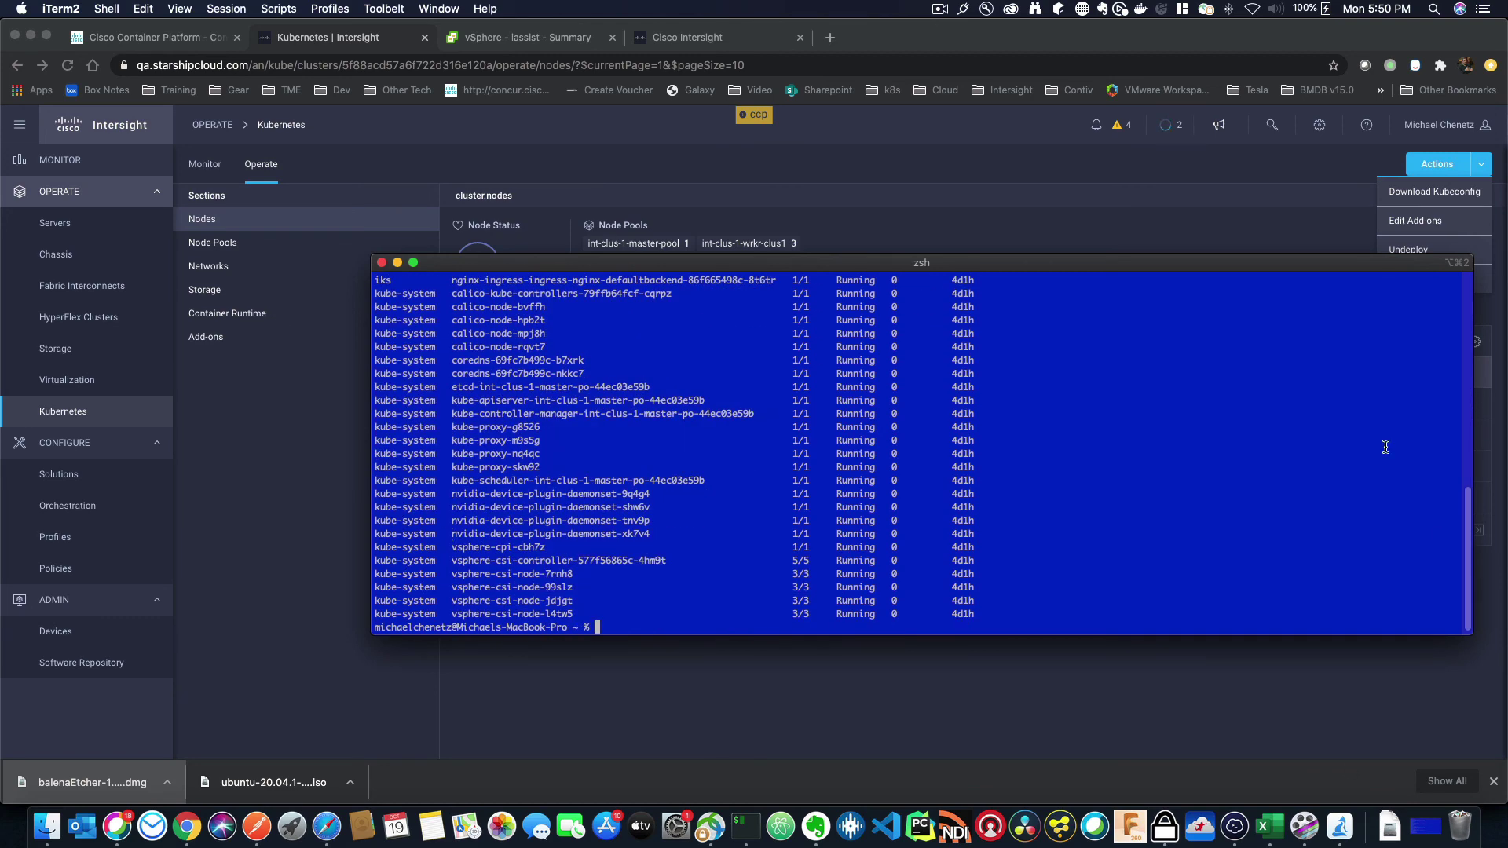
- Bring Intersight's int-clus-1 node list back in front of the terminal
click(911, 216)
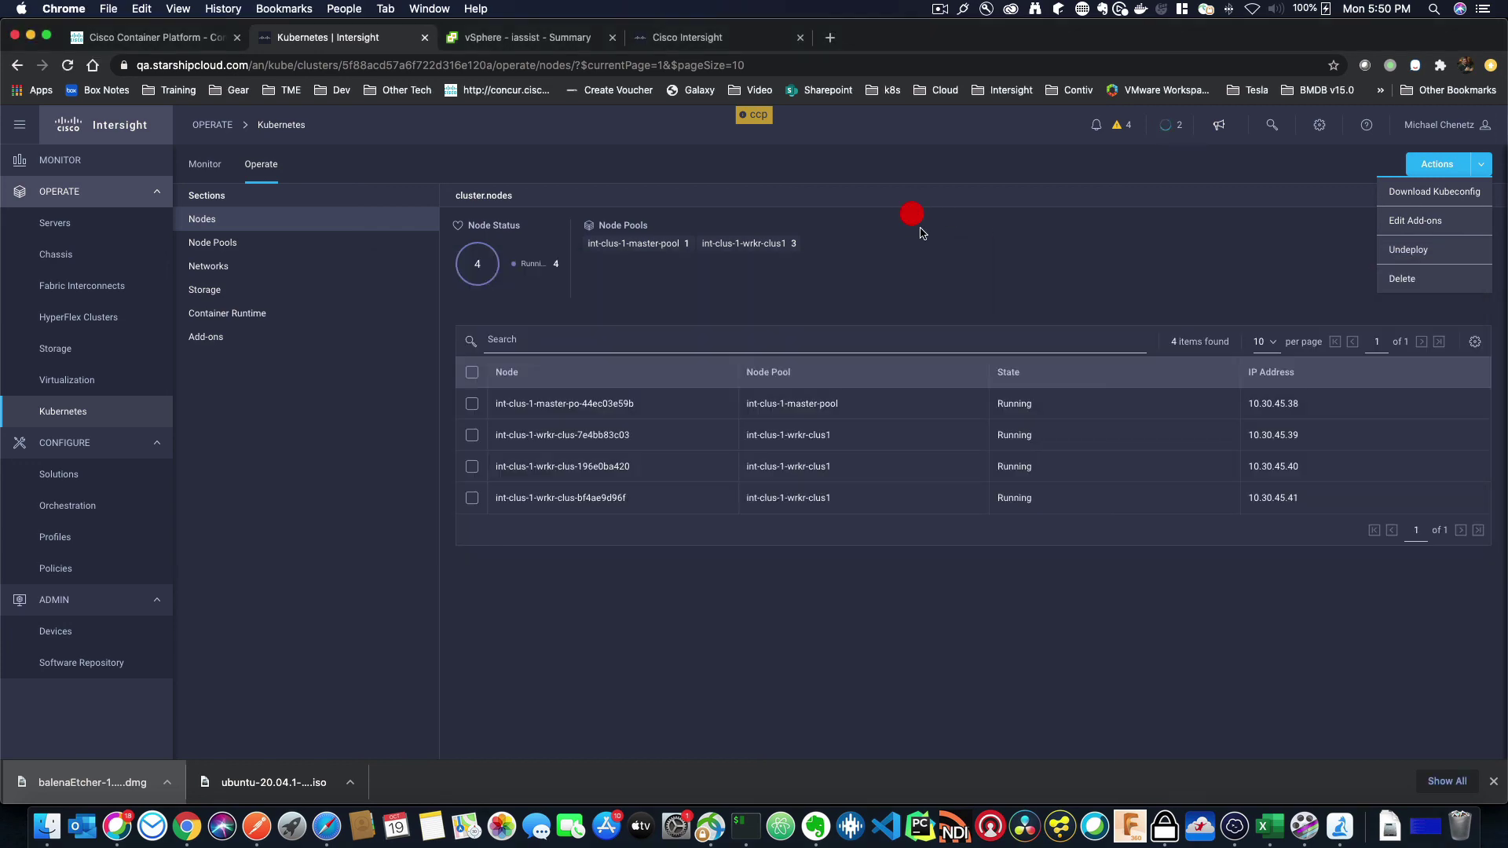